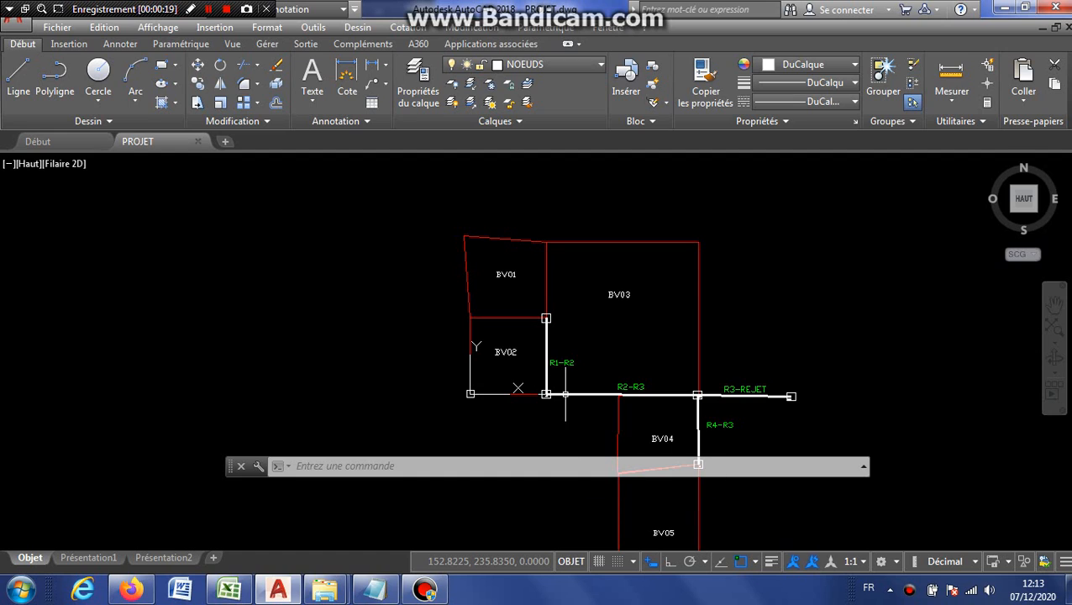
Step: Make BV the current layer of the drawing
click(326, 460)
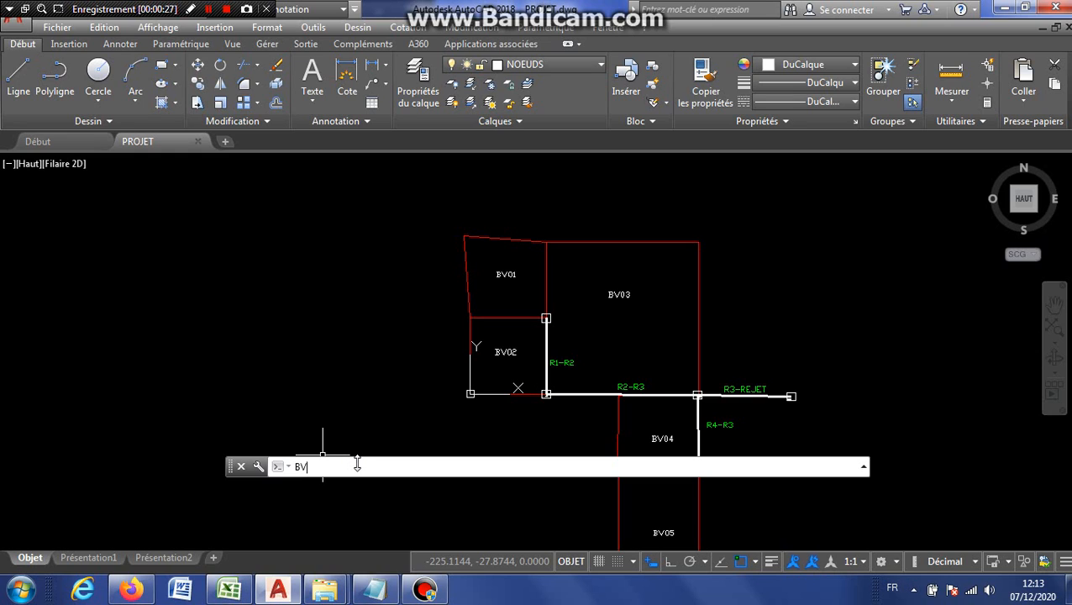
key(Return)
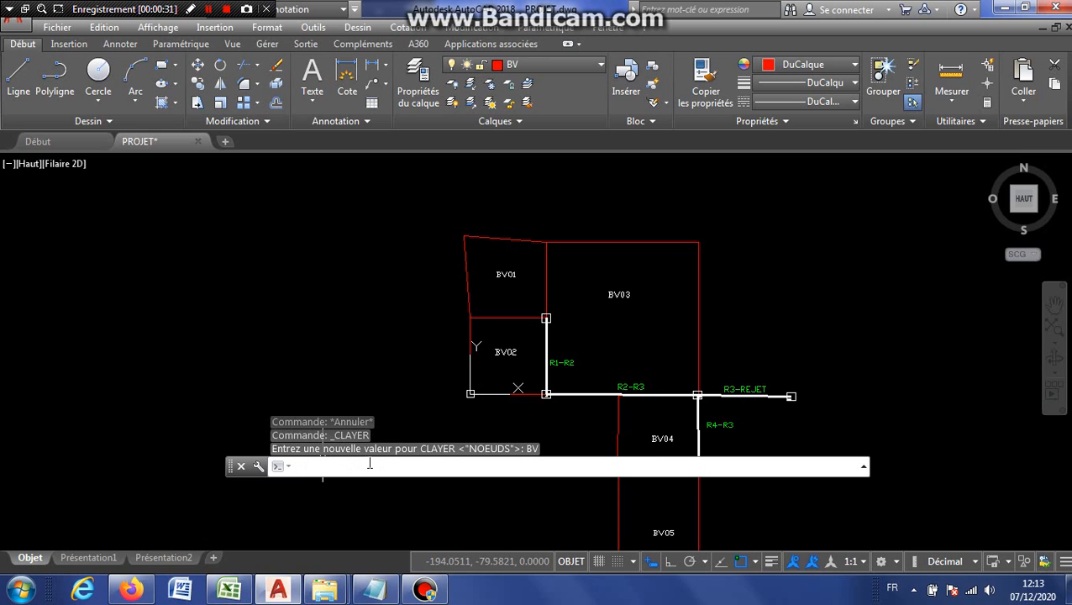
text(TR)
key(Return)
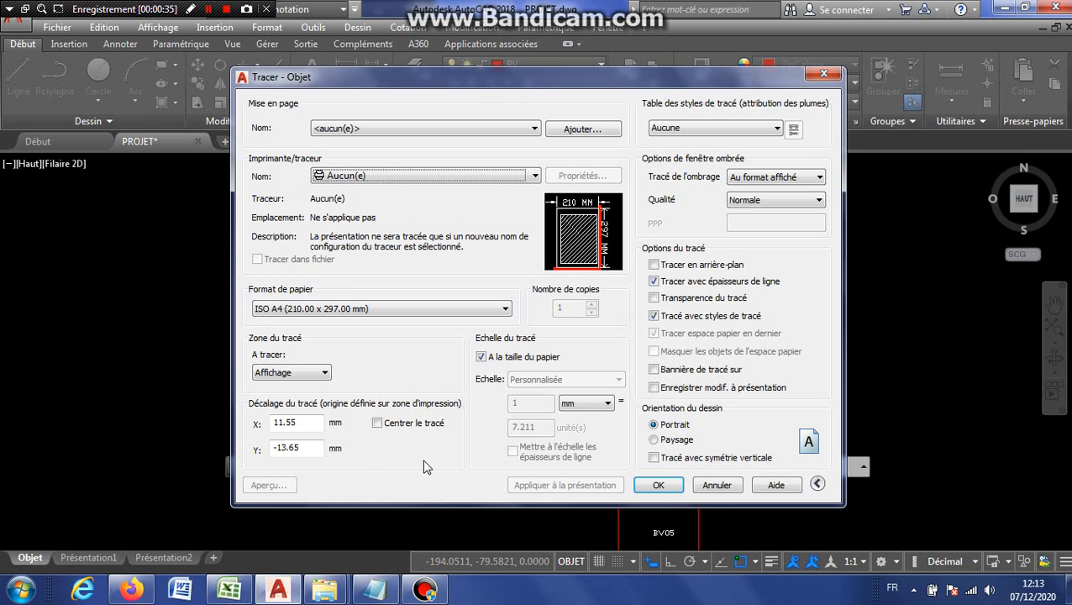
click(823, 76)
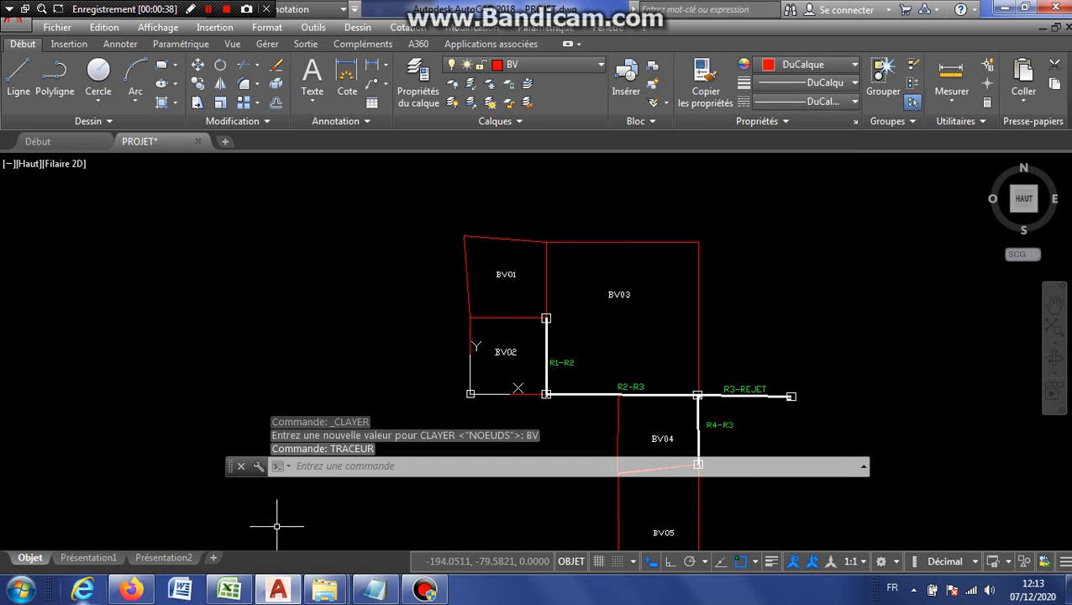
Step: Load the AutoLISP file BV.LSP from the ASAINISSEMENT VERSION 4 folder, allowing it to load once
click(316, 27)
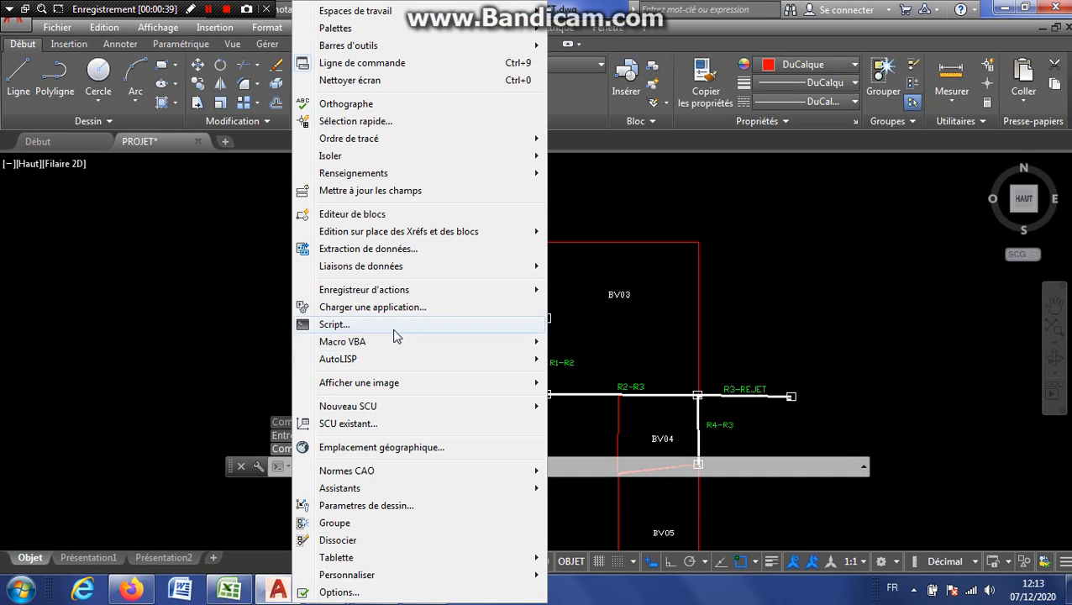
mouse_move(378, 362)
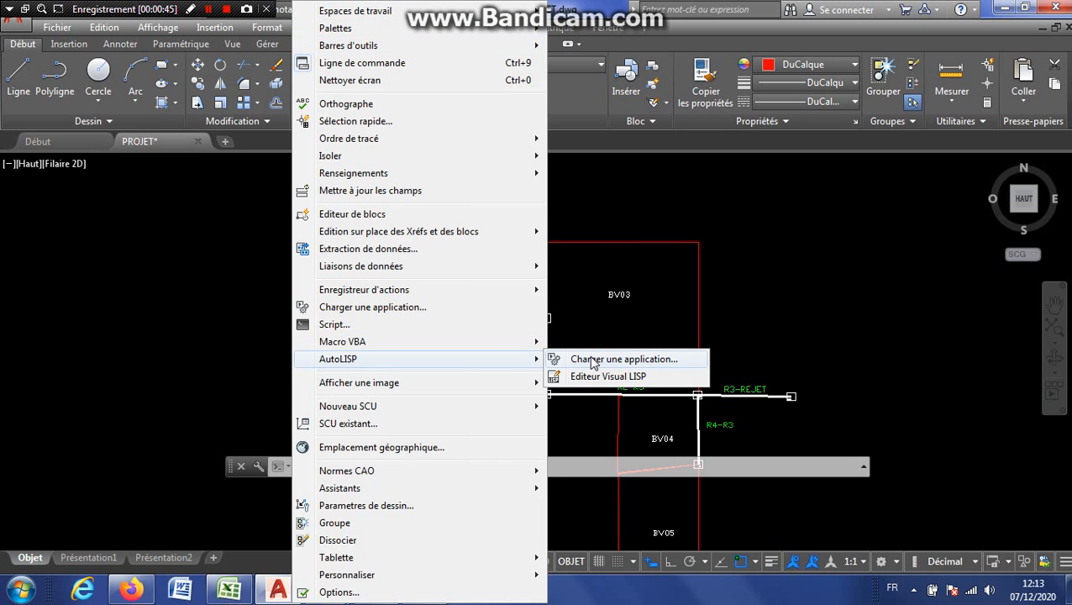
click(593, 361)
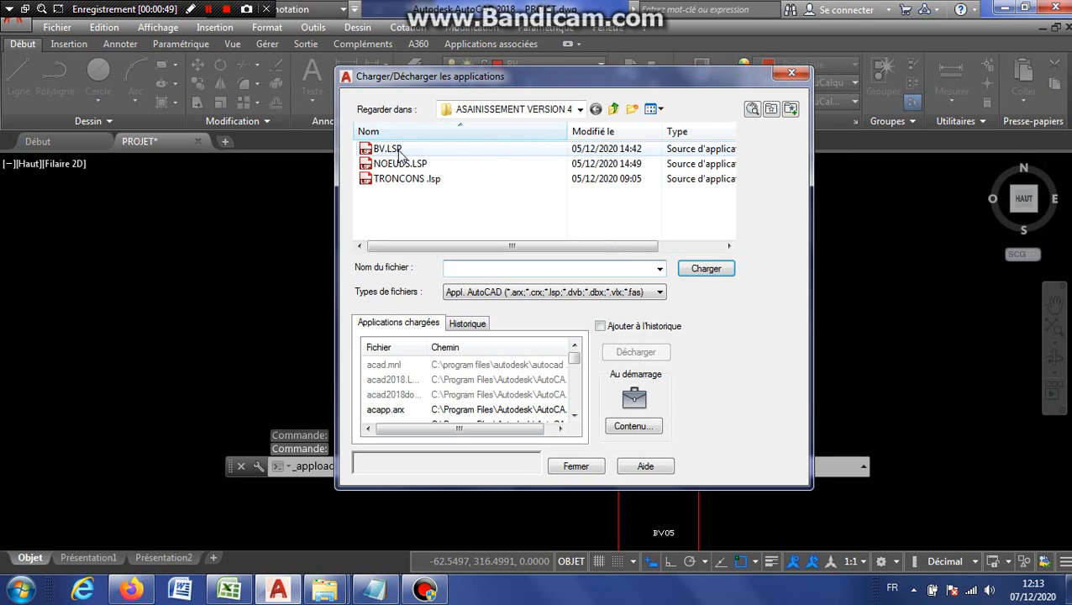
click(389, 149)
click(706, 268)
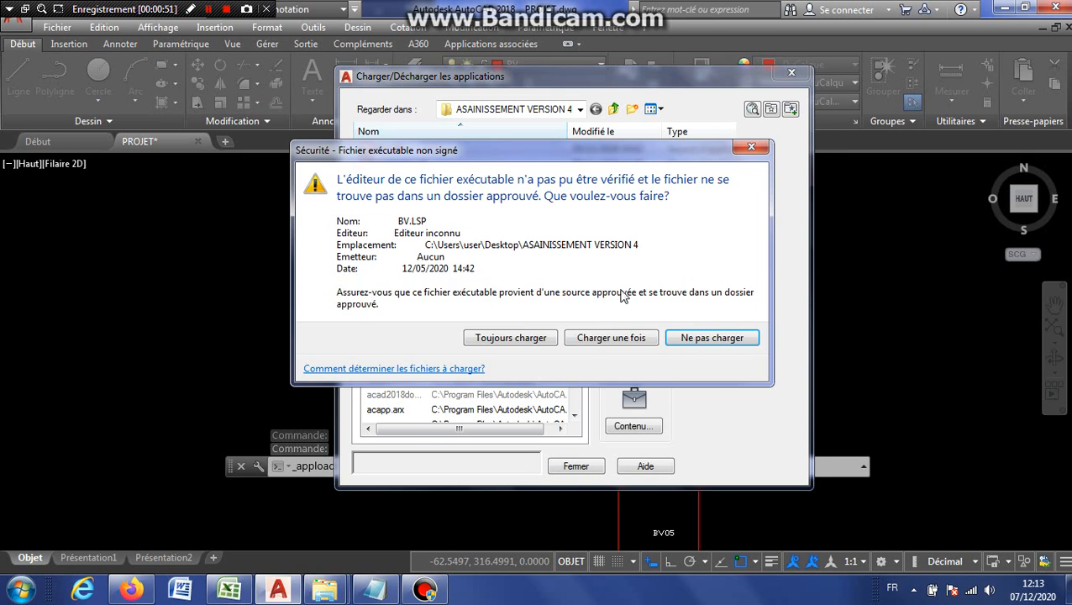
click(611, 338)
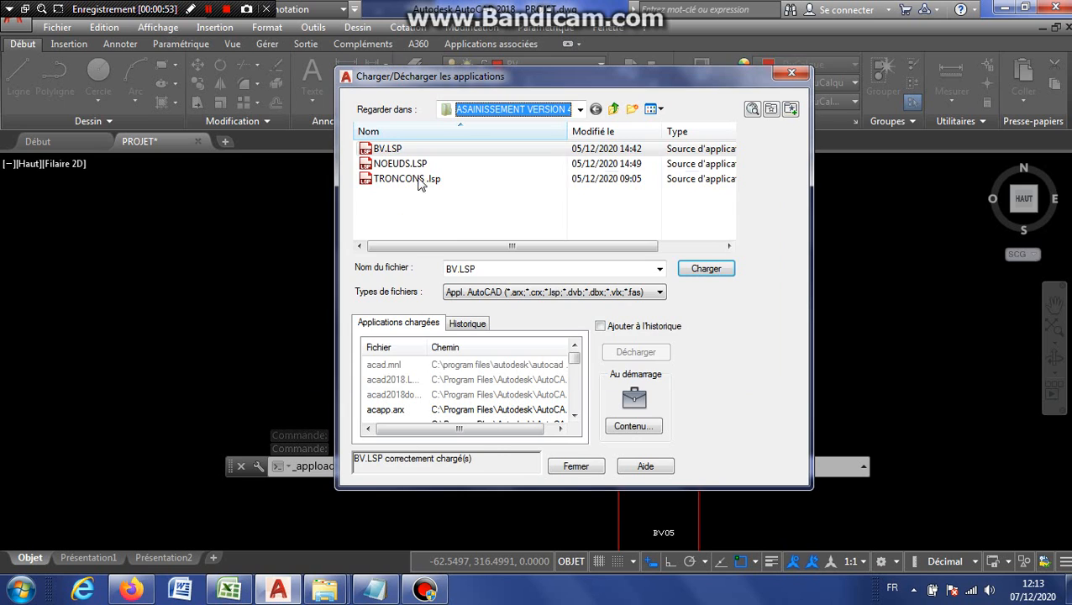
Step: Load NOEUDS.LSP and TRONCONS .lsp, allowing each to load once, and close the application loader
click(401, 164)
click(707, 269)
click(611, 338)
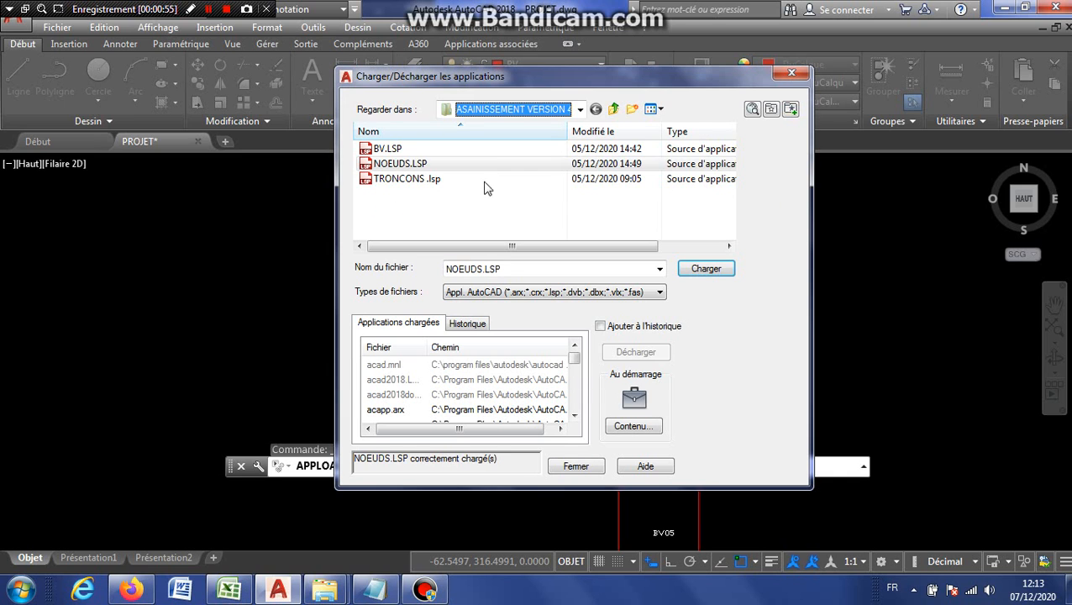
click(484, 179)
click(704, 269)
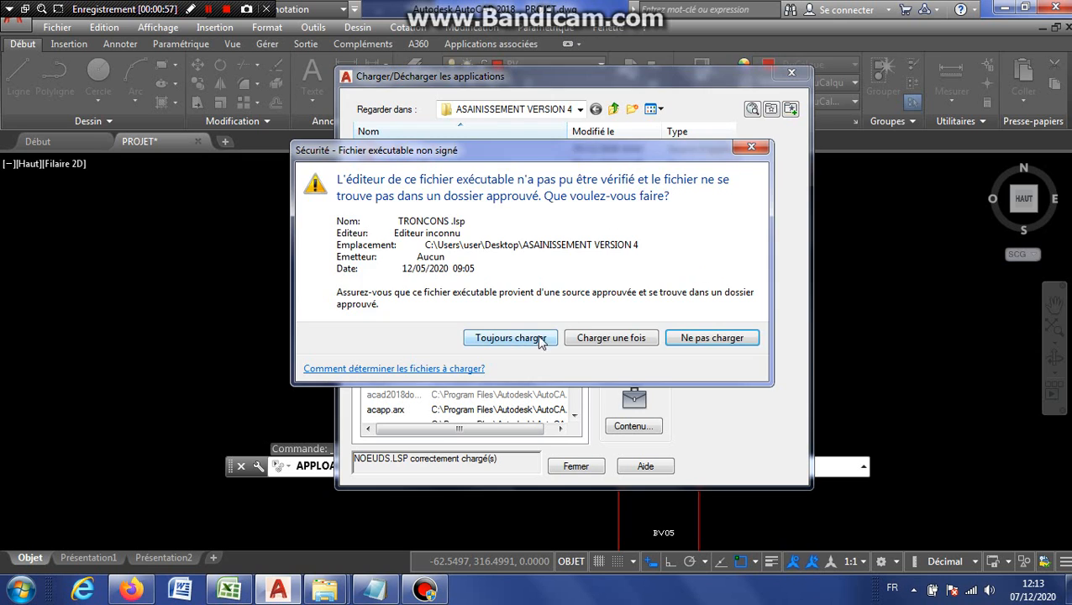
click(626, 338)
click(576, 466)
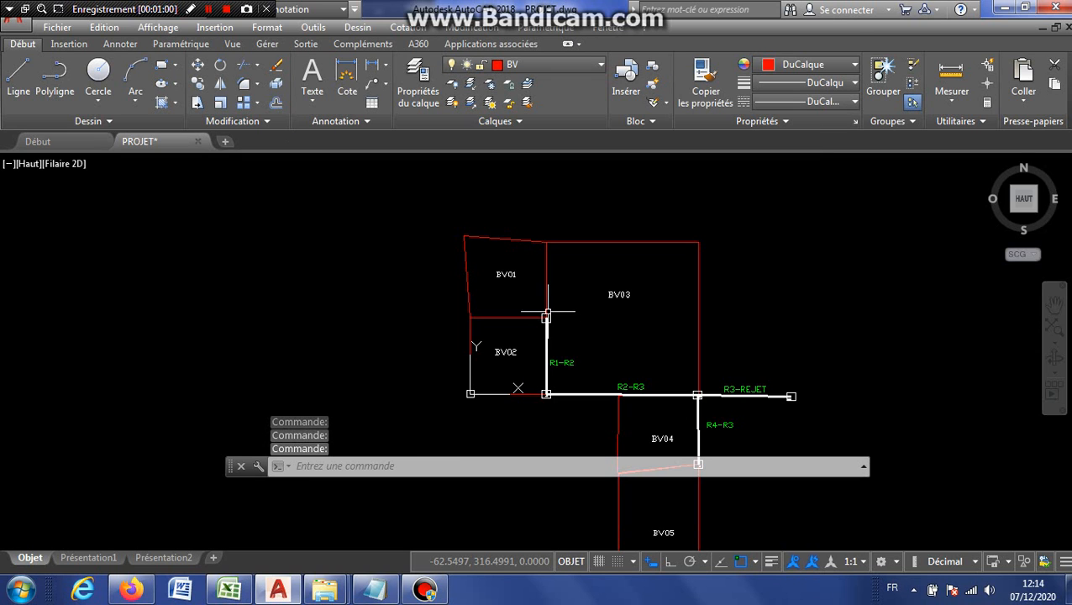
scroll(550, 315, down, 5)
scroll(605, 302, up, 6)
scroll(601, 319, down, 4)
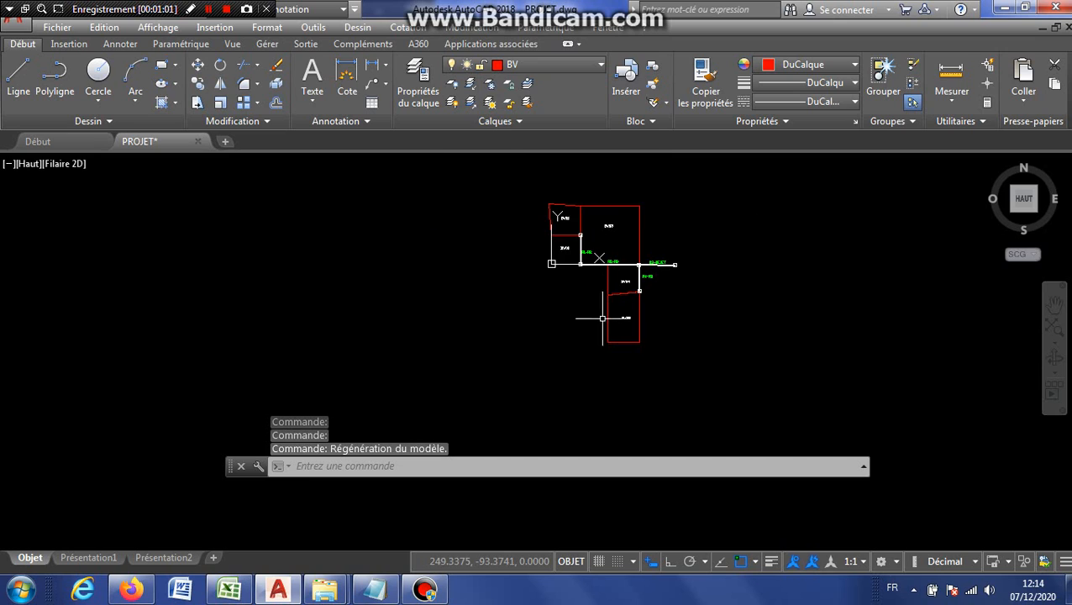
drag(603, 319, 553, 342)
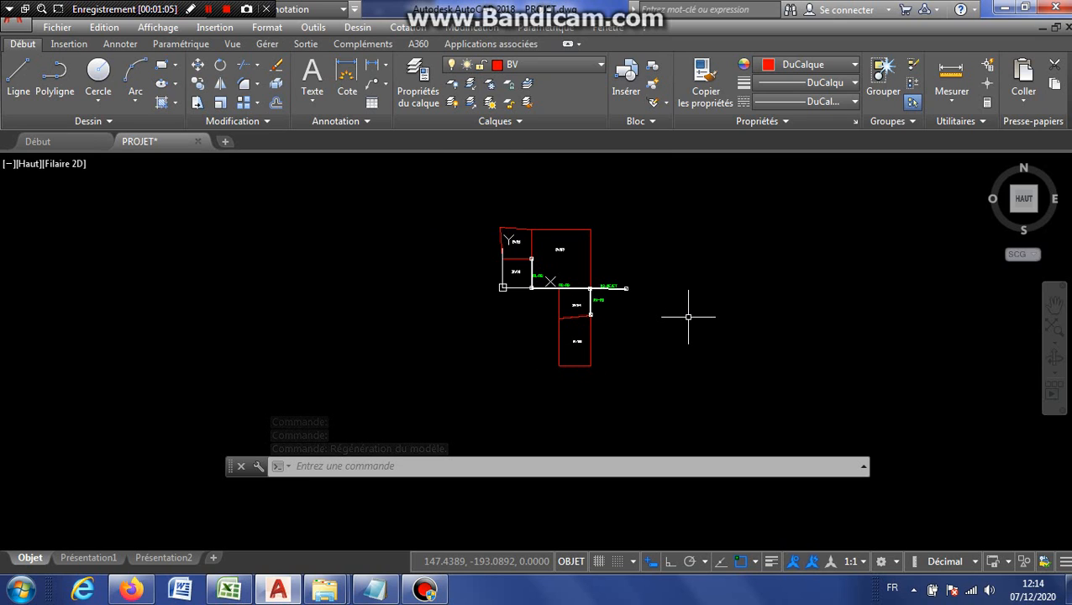
click(295, 485)
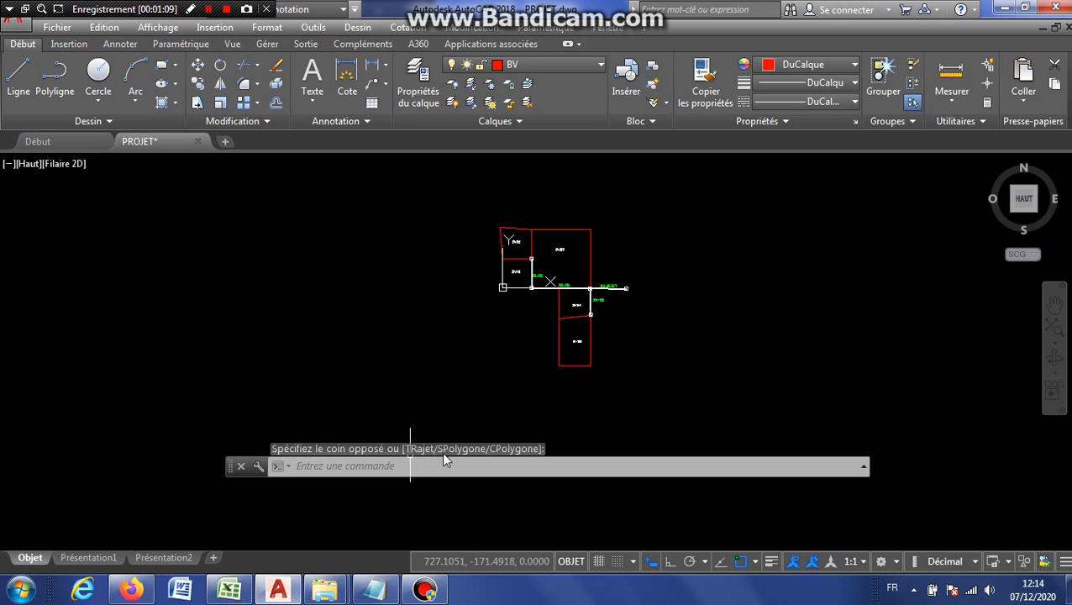
drag(536, 323, 488, 347)
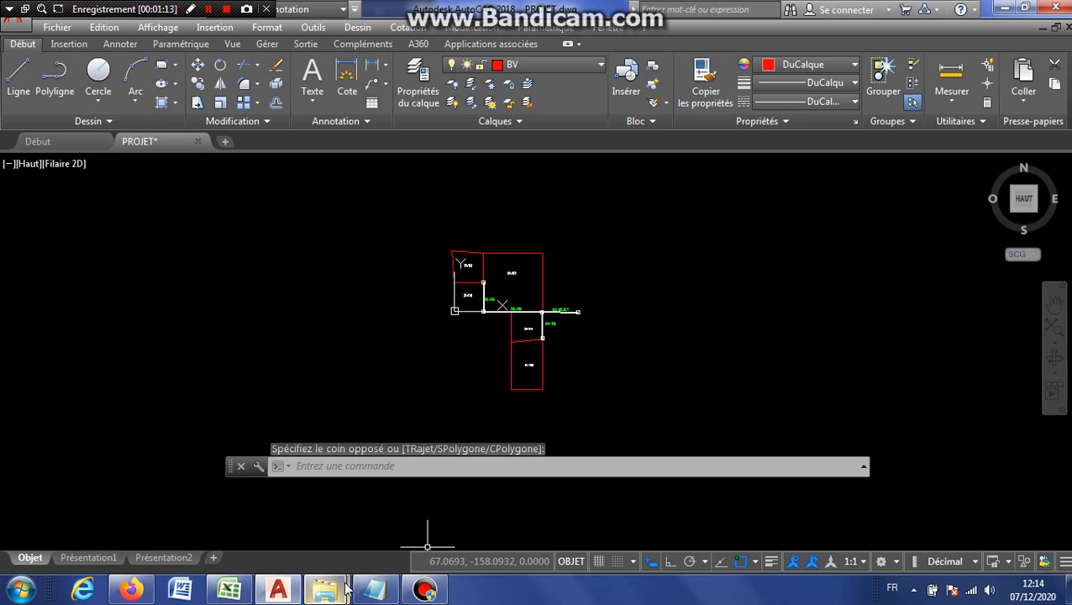
Step: Switch to Windows Explorer, review the files in the ASAINISSEMENT VERSION 4 folder, and return to the PROJET drawing in AutoCAD
mouse_move(326, 590)
click(404, 510)
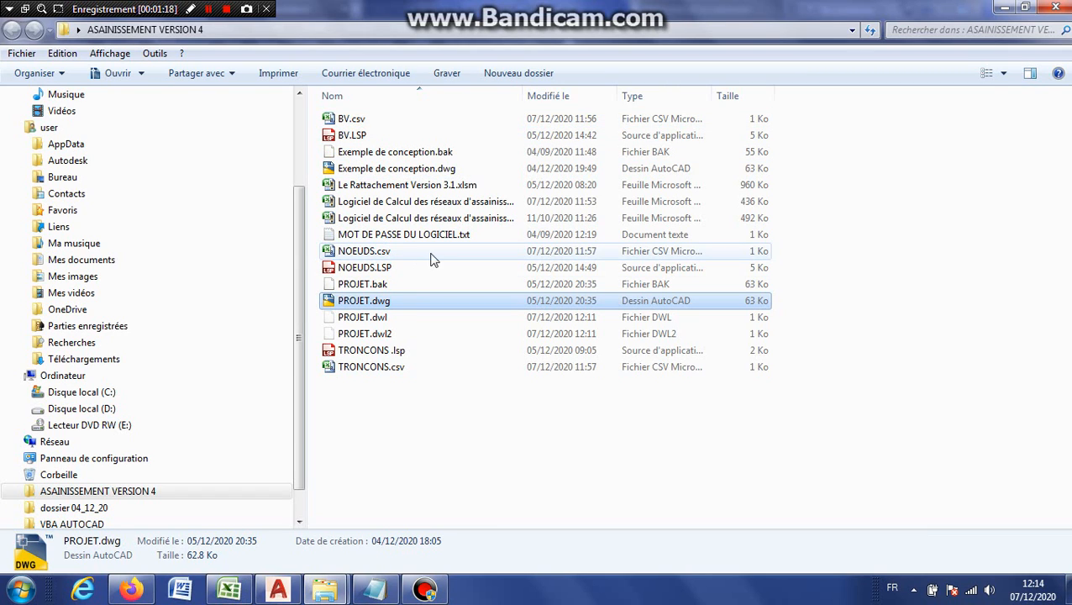
click(1005, 8)
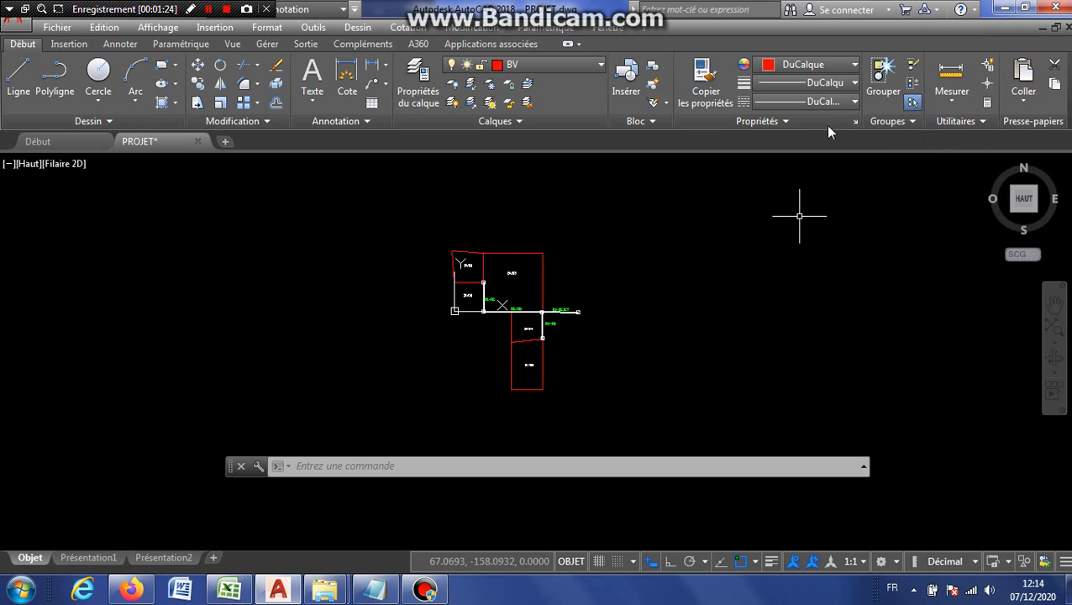
Step: Stretch the outer upper corner of the BV01 basin outline slightly inward and deselect the outline
scroll(487, 242, up, 3)
click(407, 265)
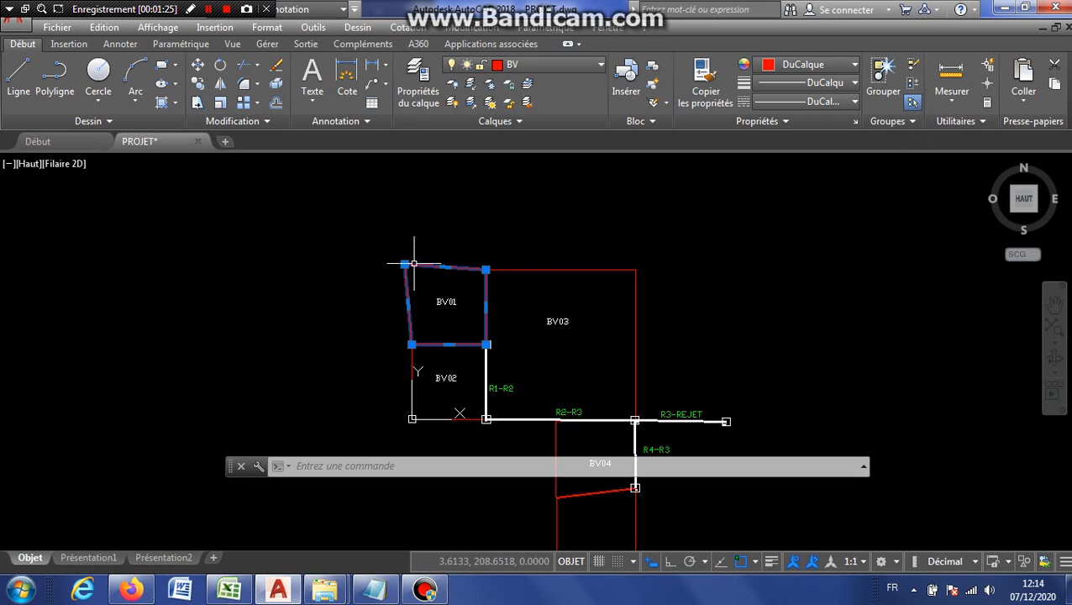
click(406, 266)
key(Escape)
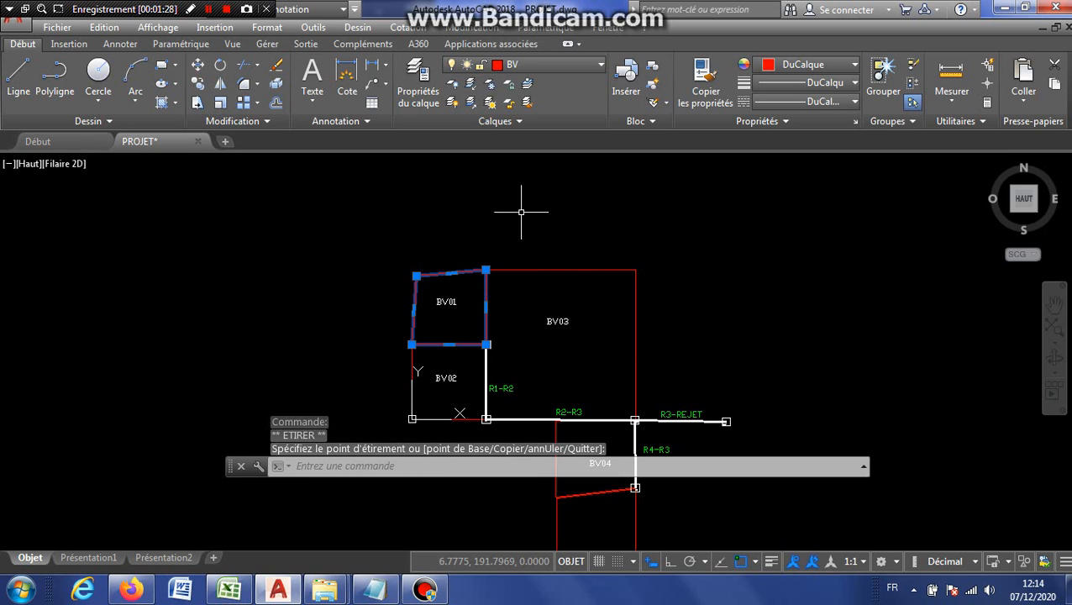
scroll(521, 216, down, 3)
key(Escape)
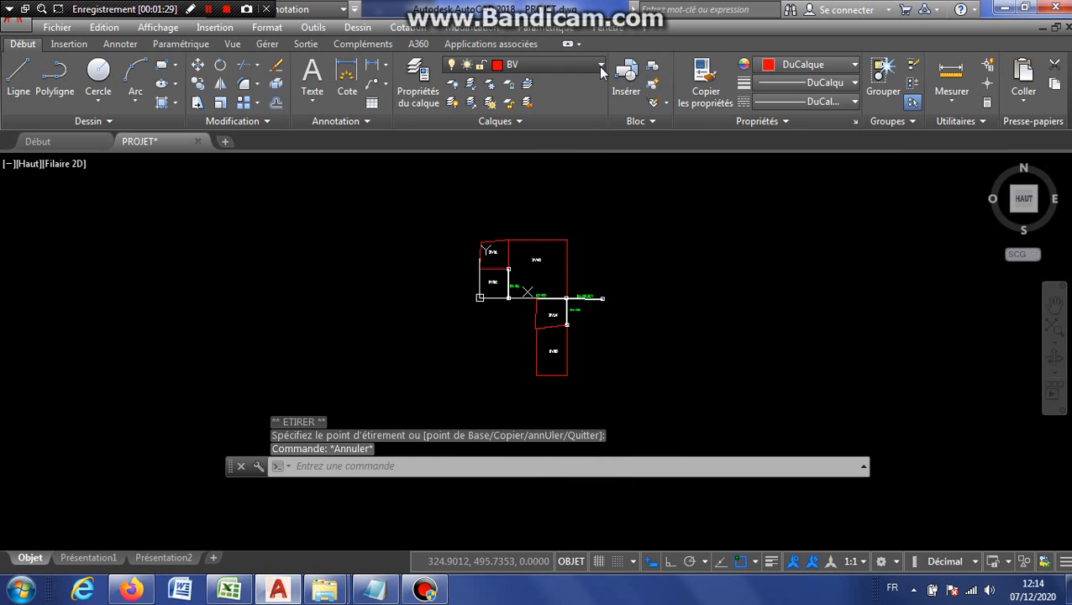
Step: Turn off the BV and TRONCONS layers, confirming that the current layer is switched off
click(601, 64)
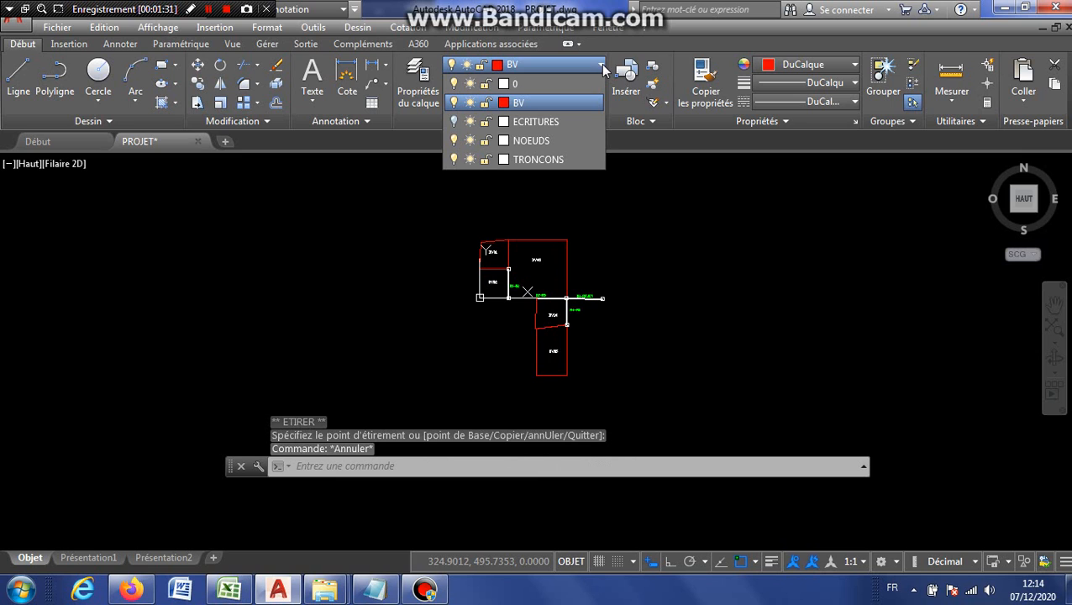
click(453, 102)
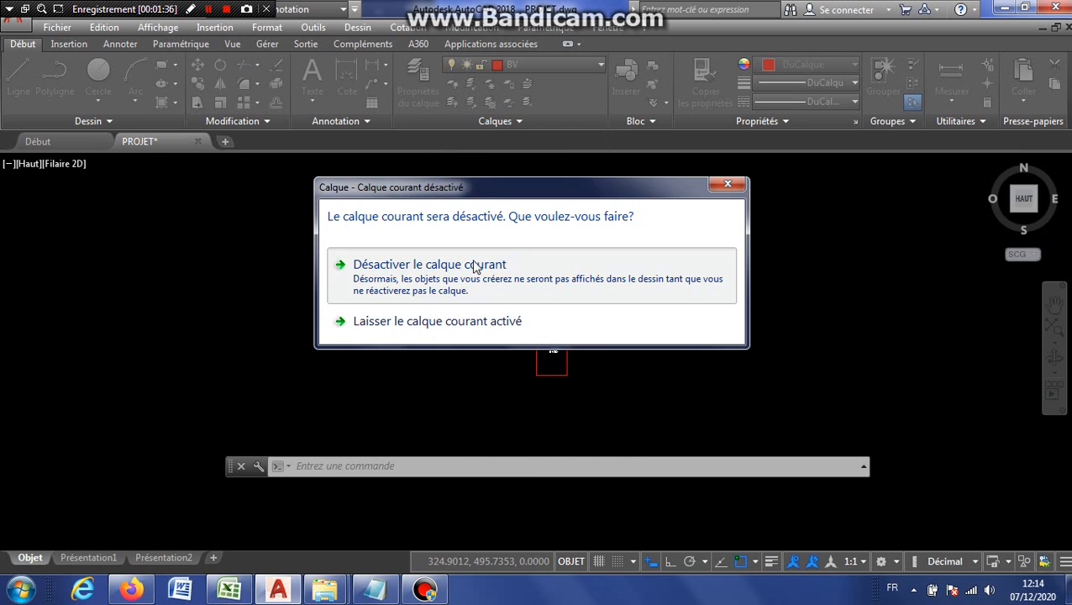
click(474, 269)
click(542, 66)
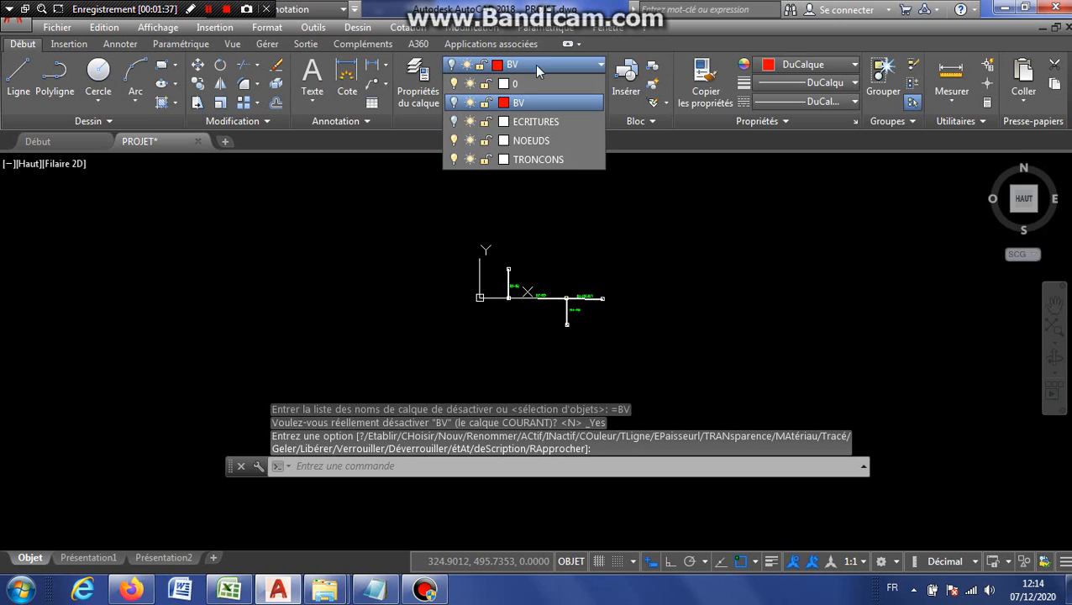
click(454, 159)
Step: Select the REJET text inside the outlet node's square and open its properties
scroll(622, 294, up, 6)
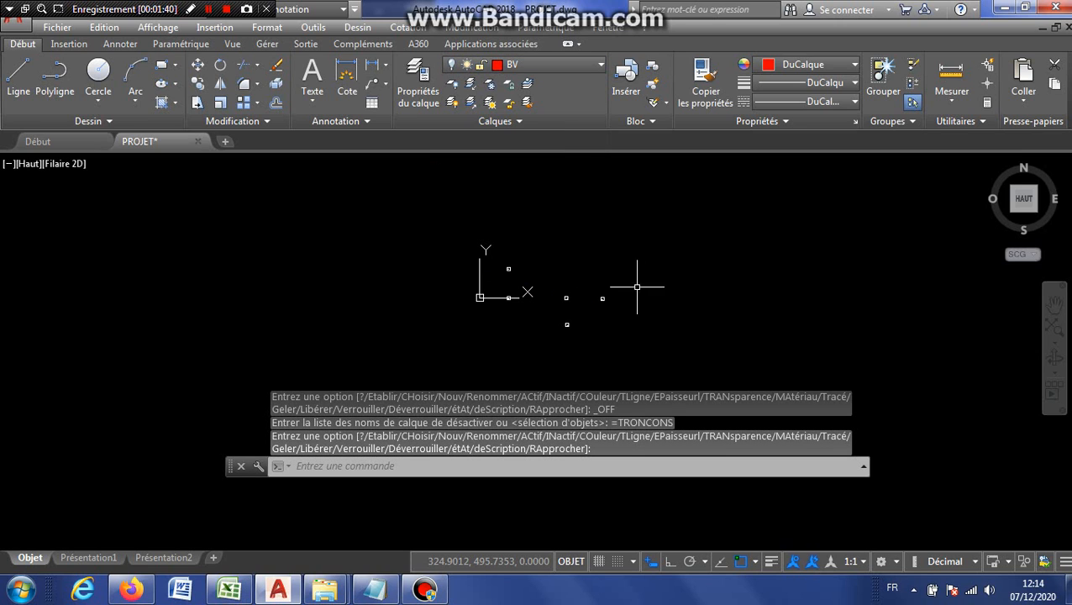
scroll(564, 298, up, 2)
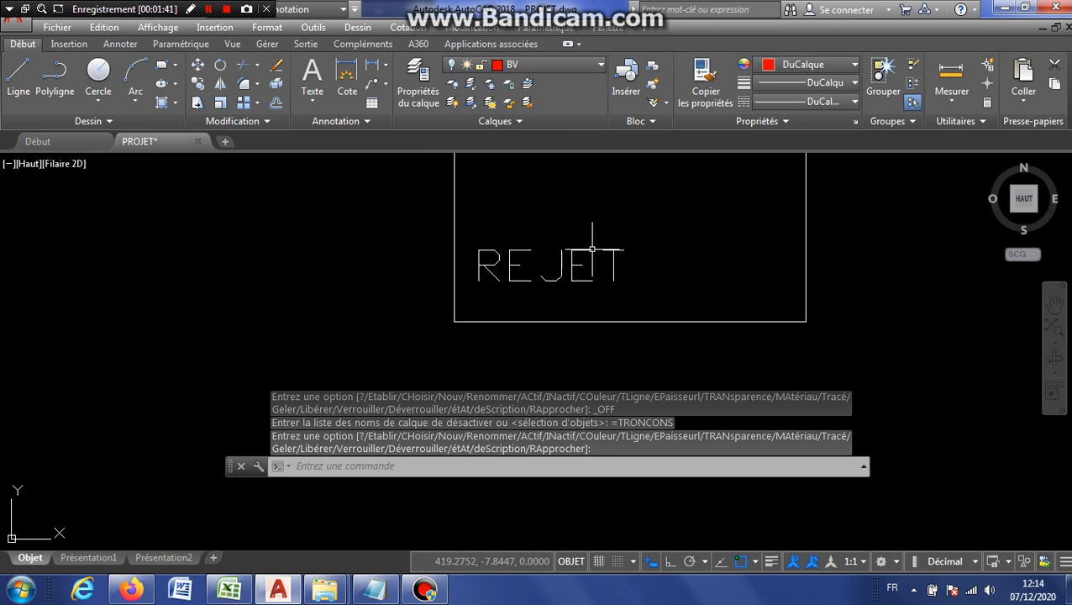
scroll(580, 265, down, 4)
scroll(574, 253, up, 4)
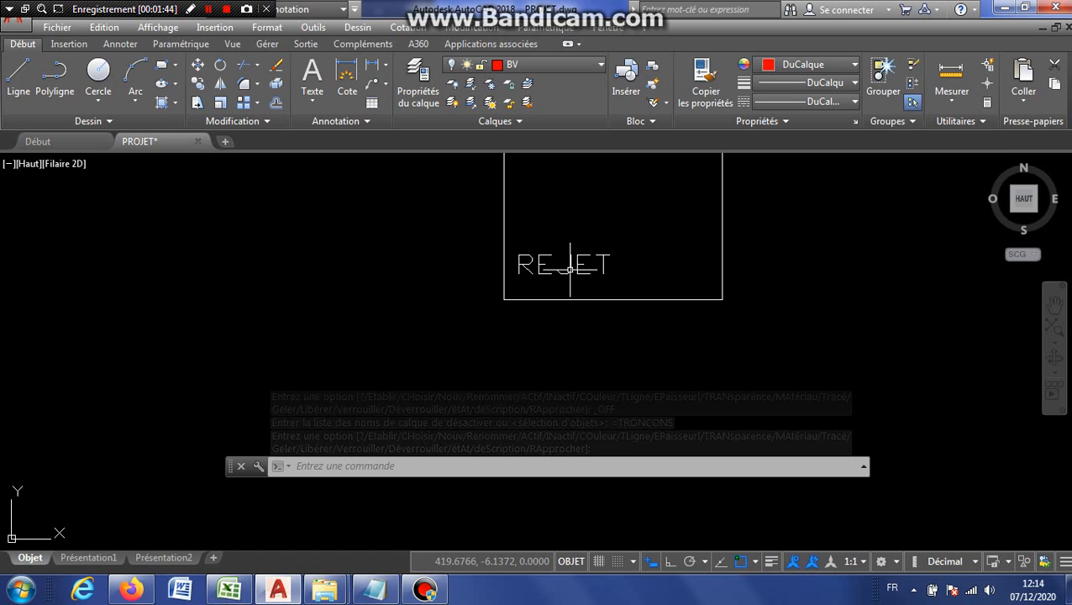
right_click(571, 269)
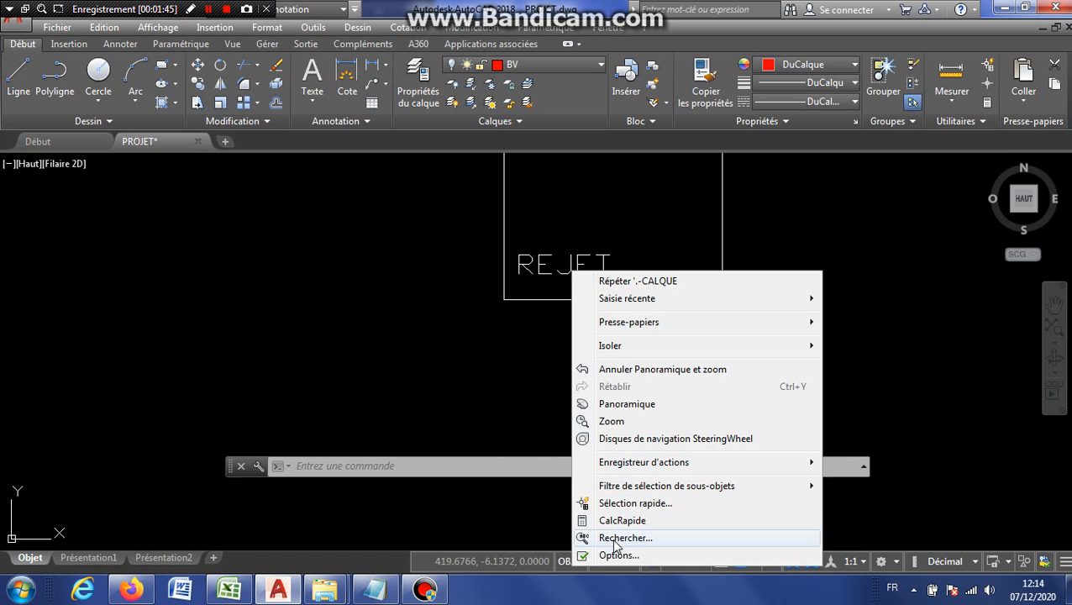
click(566, 268)
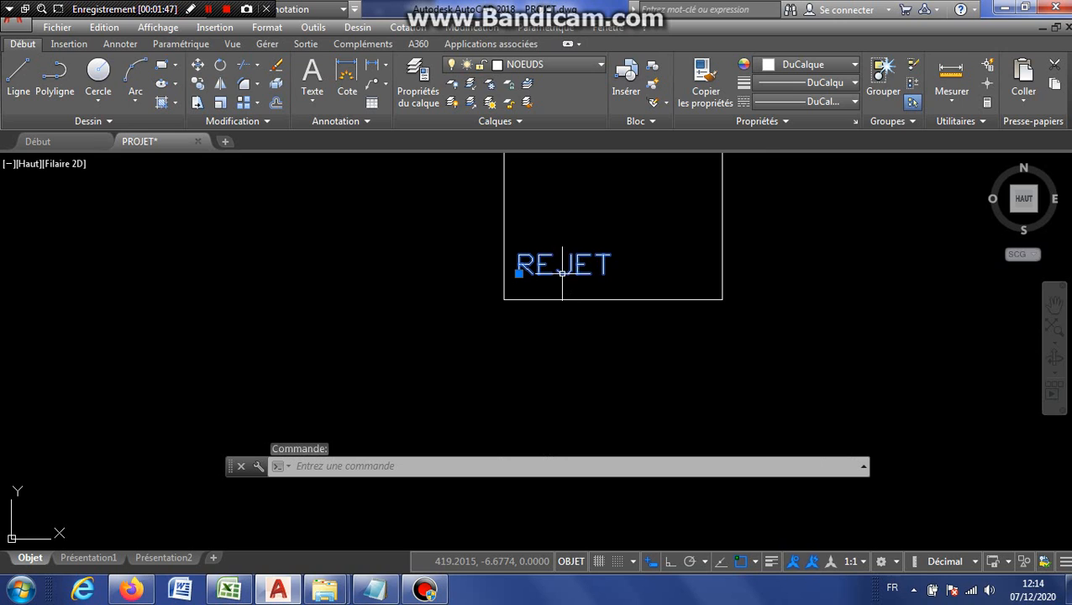
right_click(563, 272)
click(588, 544)
Step: Set the REJET text's Z position to 49.02, close its properties and deselect it
drag(26, 210, 15, 353)
click(136, 285)
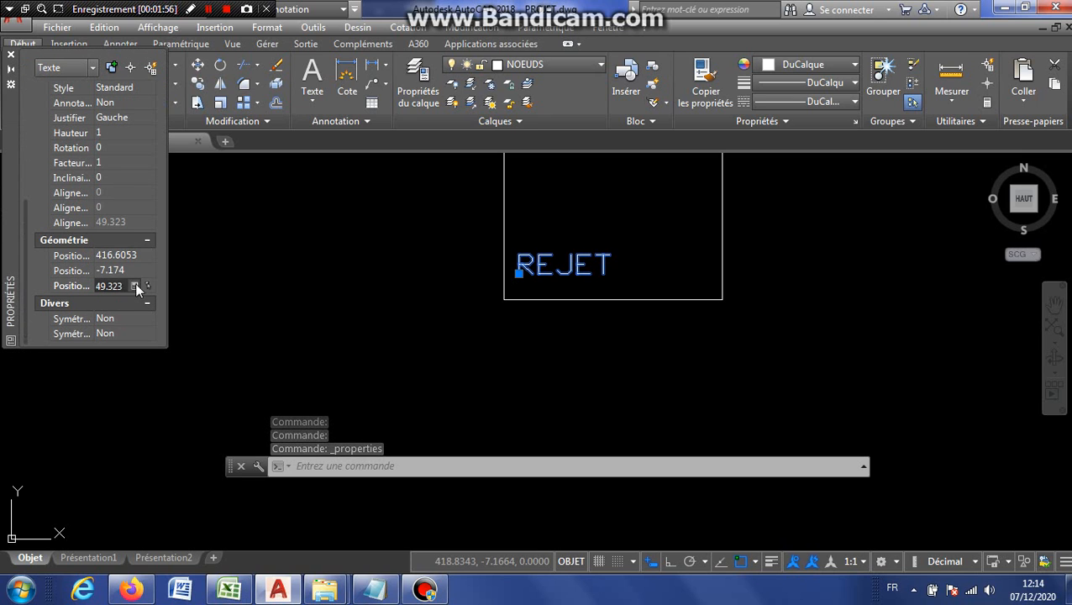
click(132, 285)
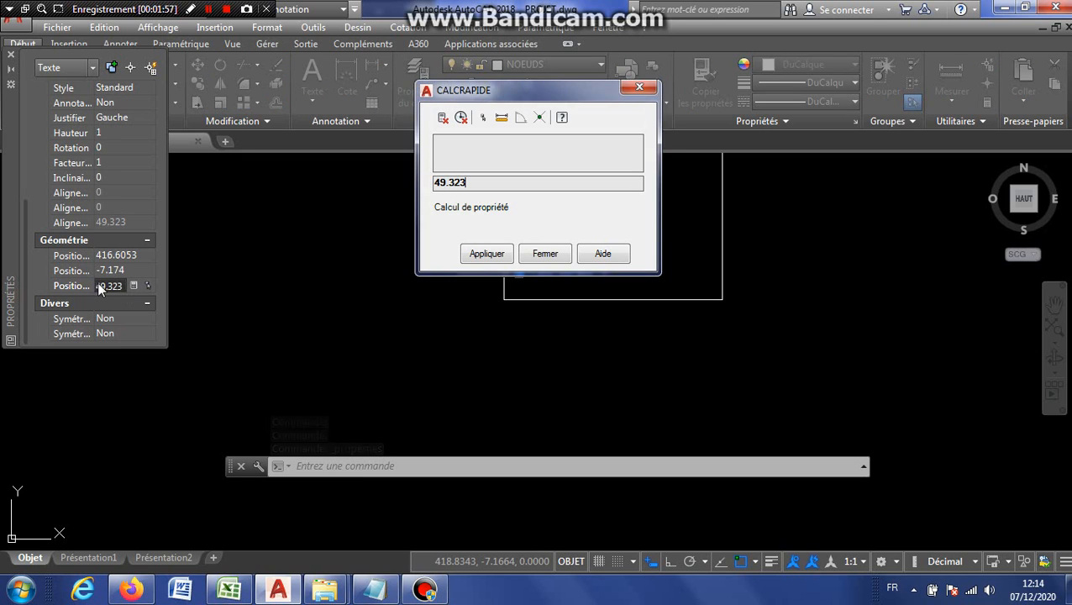
click(639, 89)
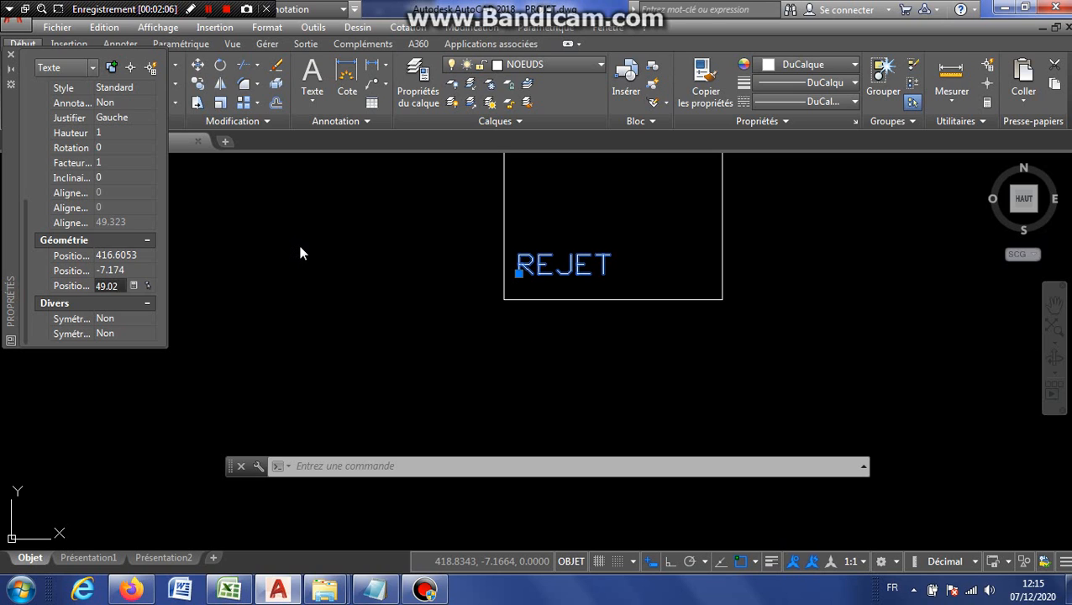
key(Return)
click(12, 57)
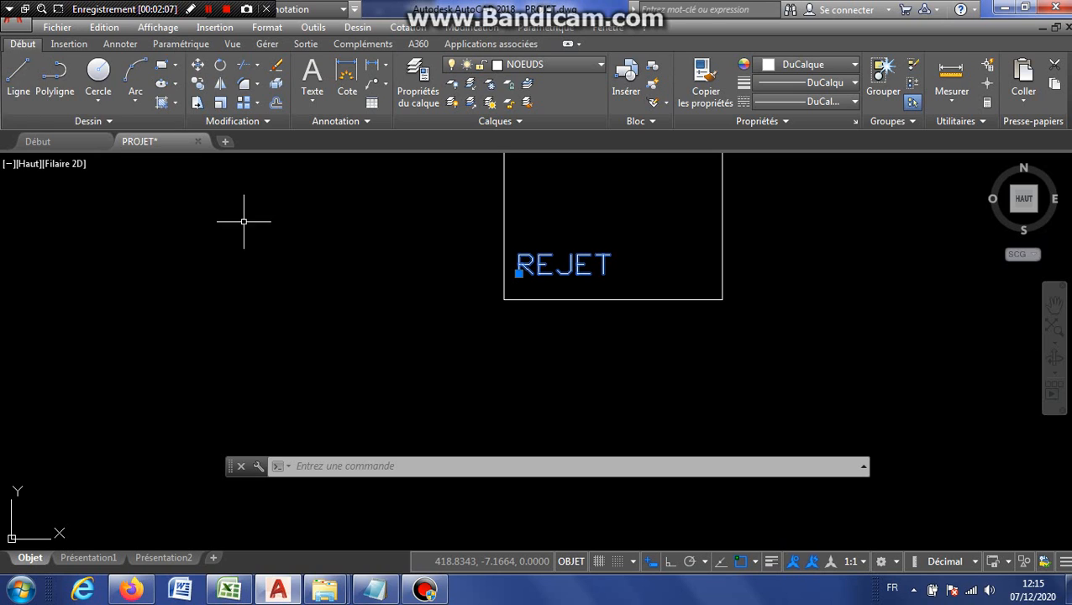
scroll(478, 284, down, 5)
drag(479, 283, 583, 323)
scroll(501, 301, down, 6)
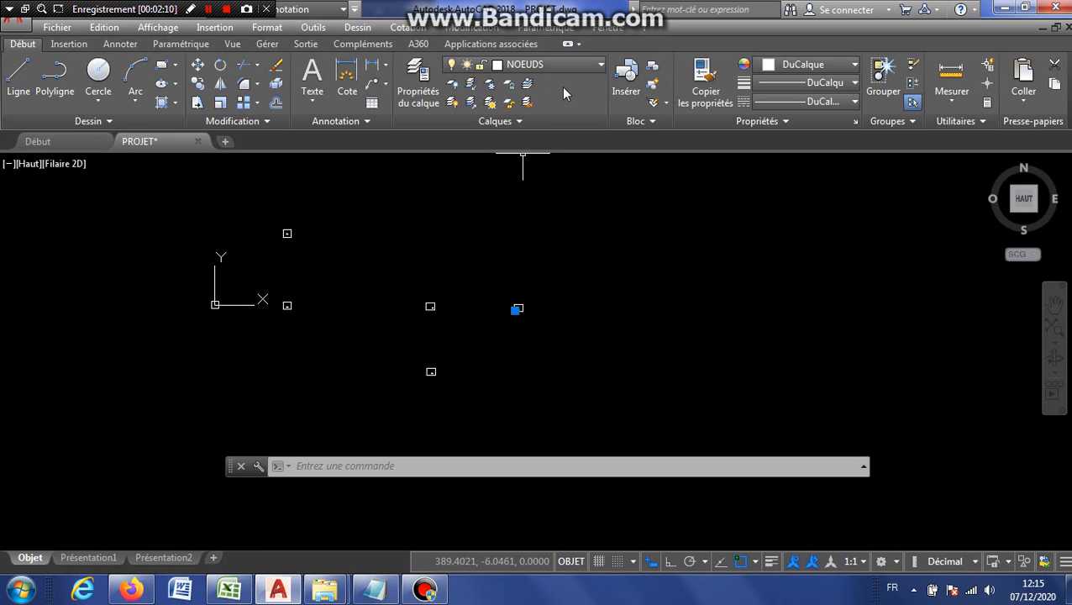
key(Escape)
Step: Turn on the TRONCONS layer with NOEUDS off, and stretch the R3-REJET pipe's outlet end farther from R3
click(597, 64)
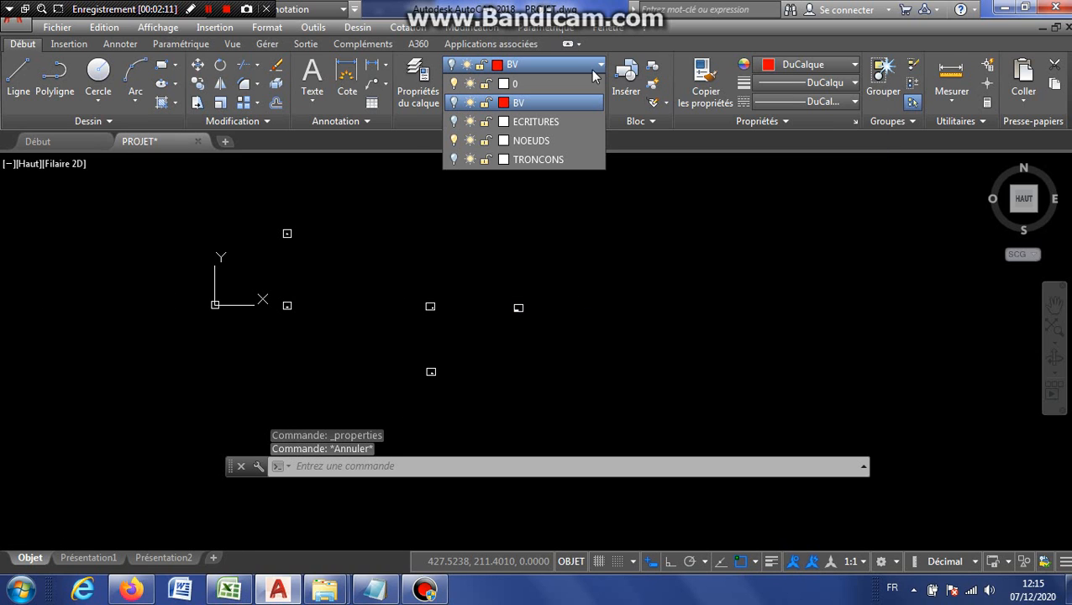
click(454, 159)
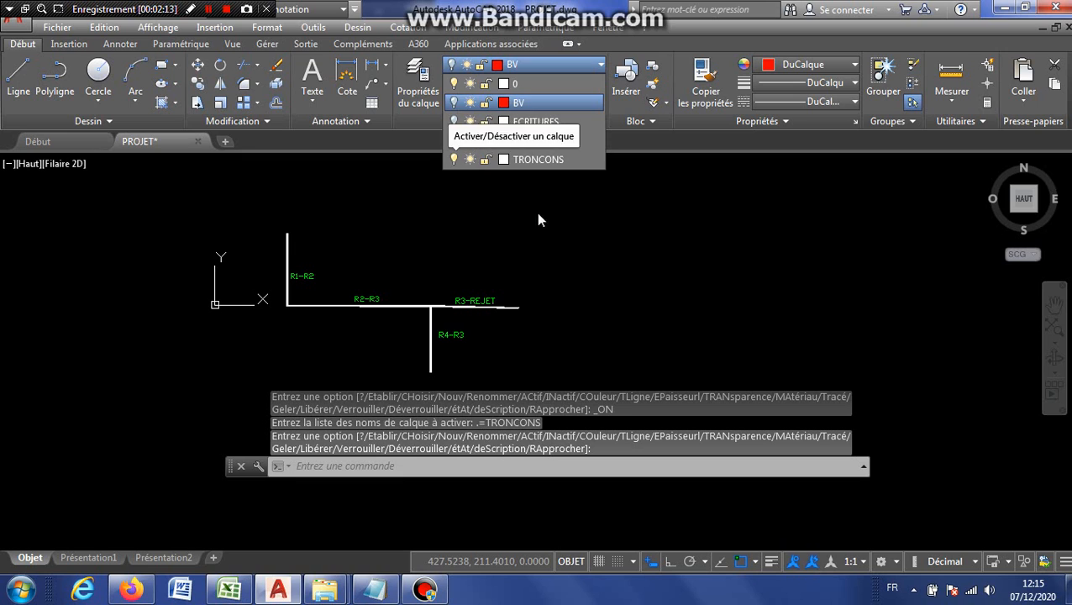
scroll(526, 298, up, 6)
click(528, 283)
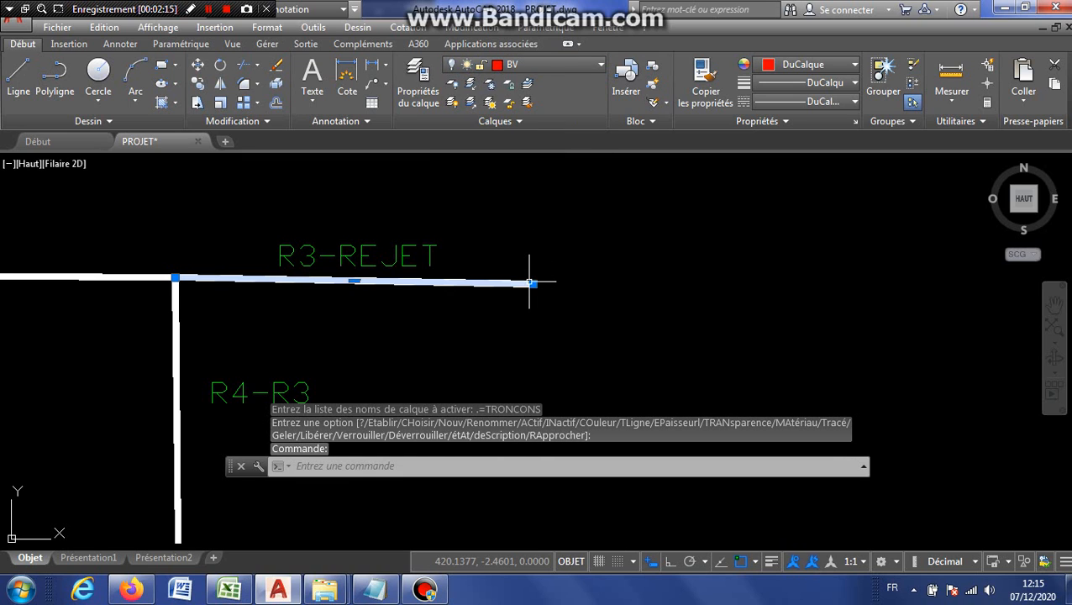
click(530, 283)
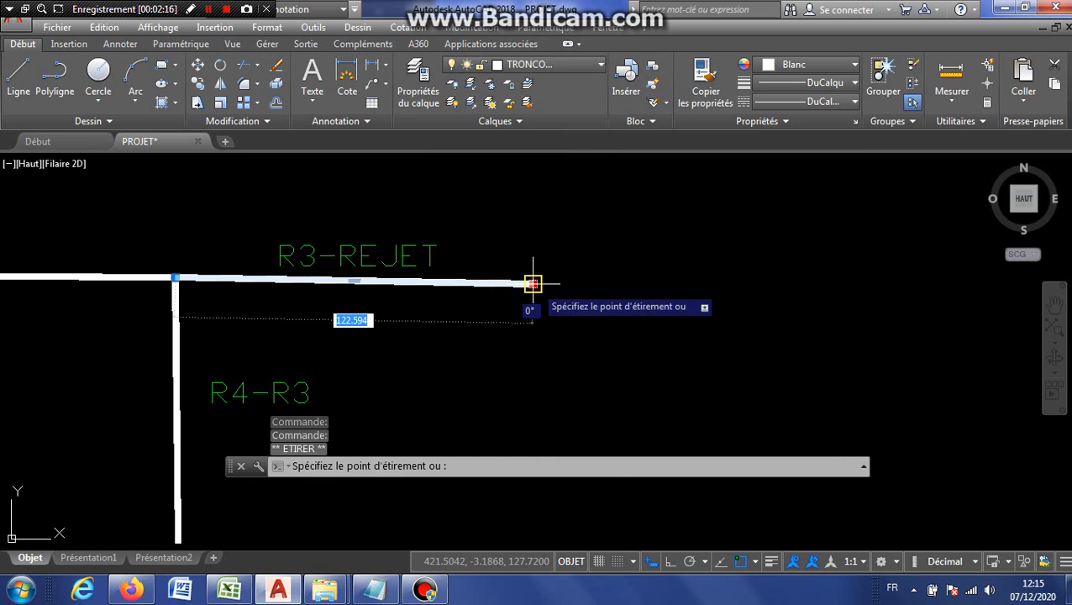
click(641, 284)
scroll(588, 243, down, 2)
key(Escape)
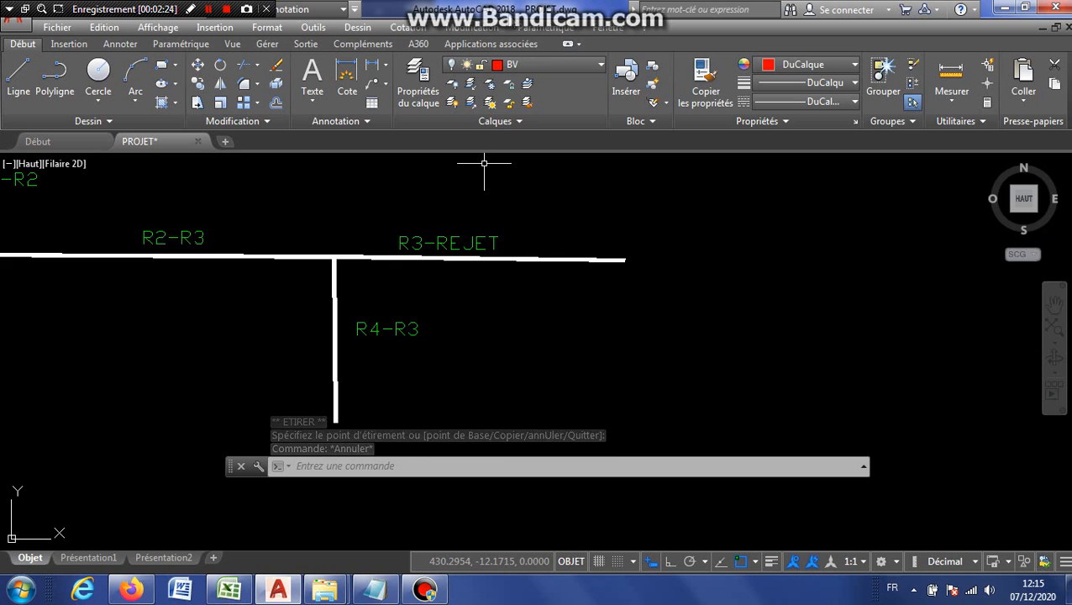
Step: Turn on the NOEUDS layer and move the outlet node's square and REJET text together to the stretched pipe's end
click(600, 65)
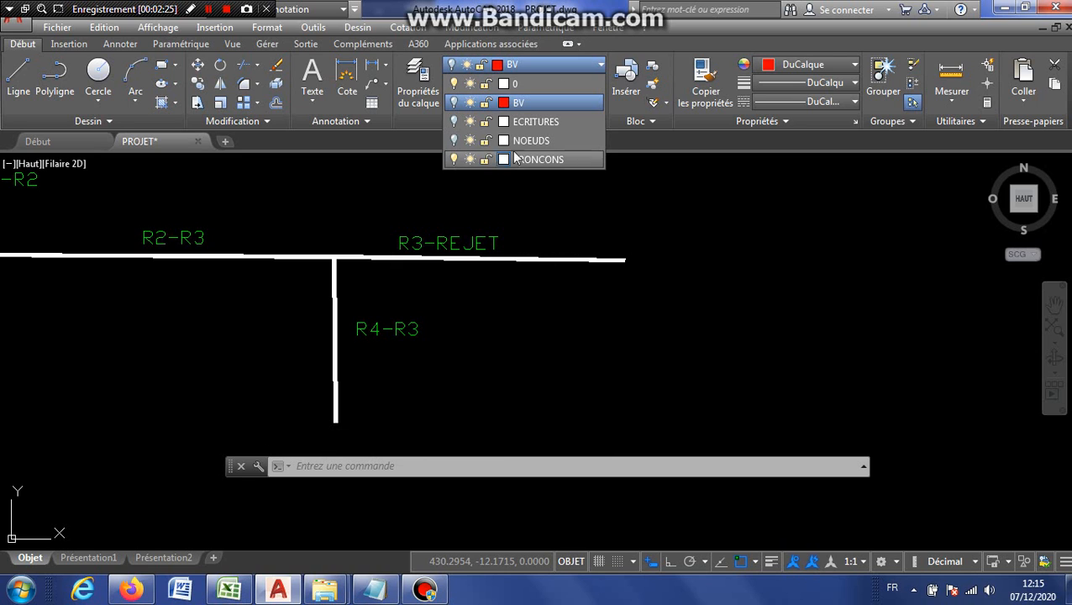
click(454, 140)
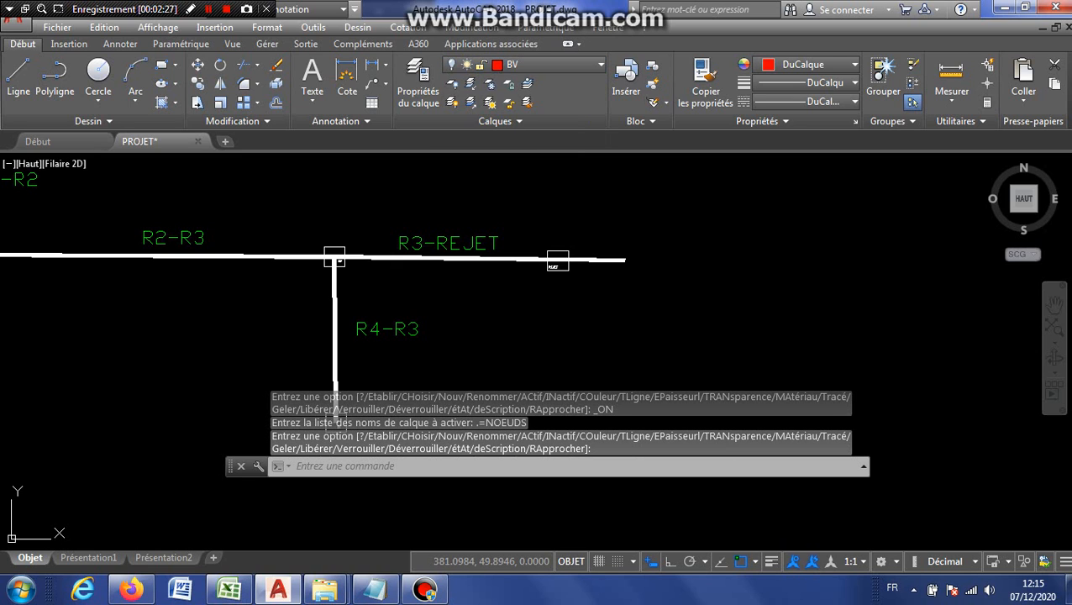
scroll(594, 210, up, 2)
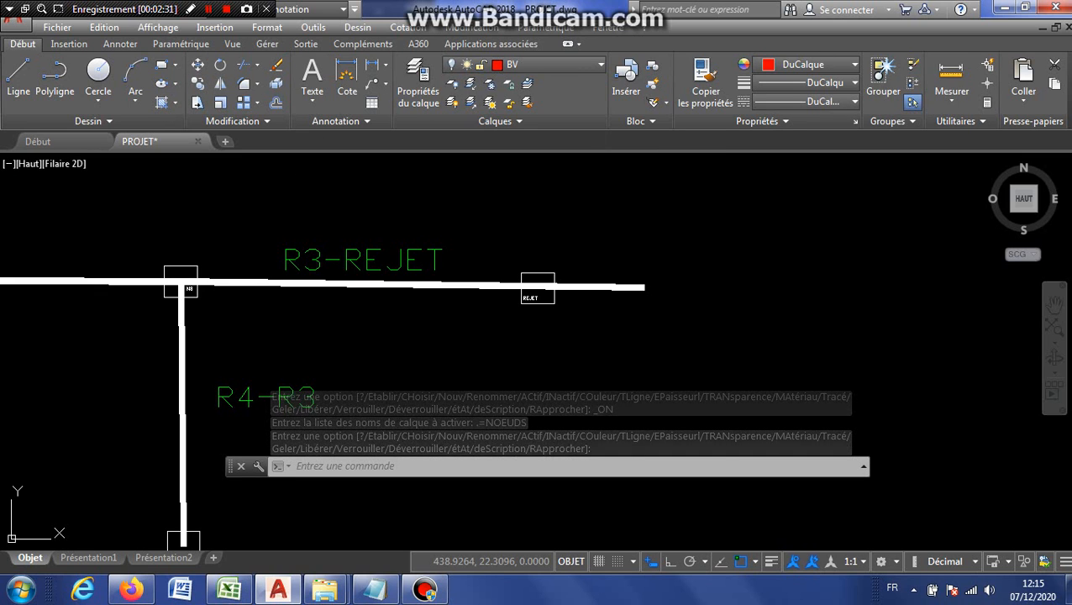
click(198, 65)
scroll(522, 299, up, 2)
mouse_move(561, 303)
mouse_down()
mouse_move(485, 338)
mouse_move(476, 311)
mouse_up()
key(Return)
click(573, 300)
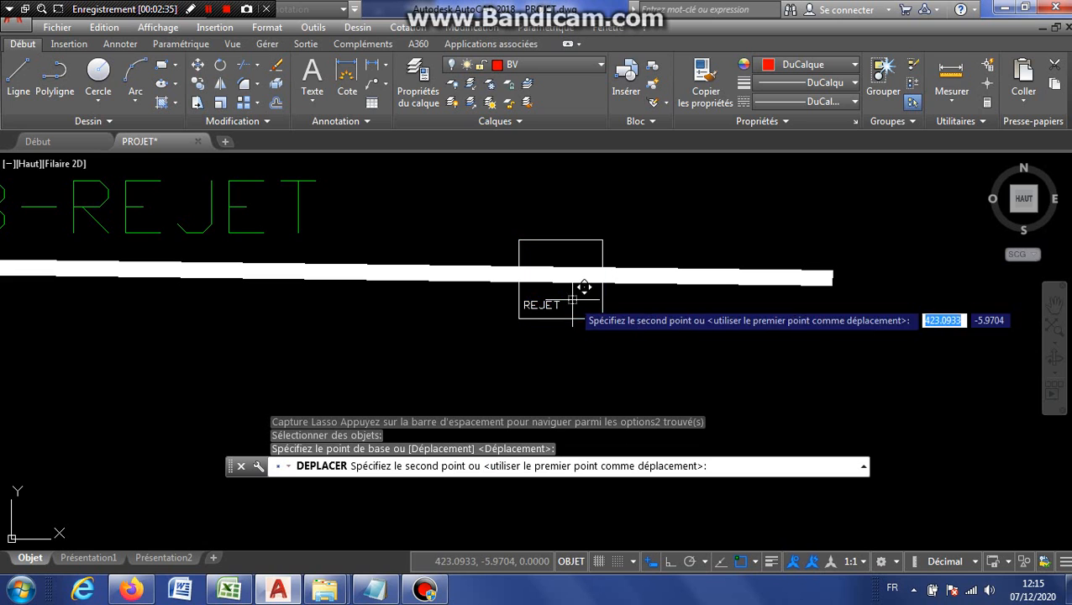
scroll(857, 353, up, 4)
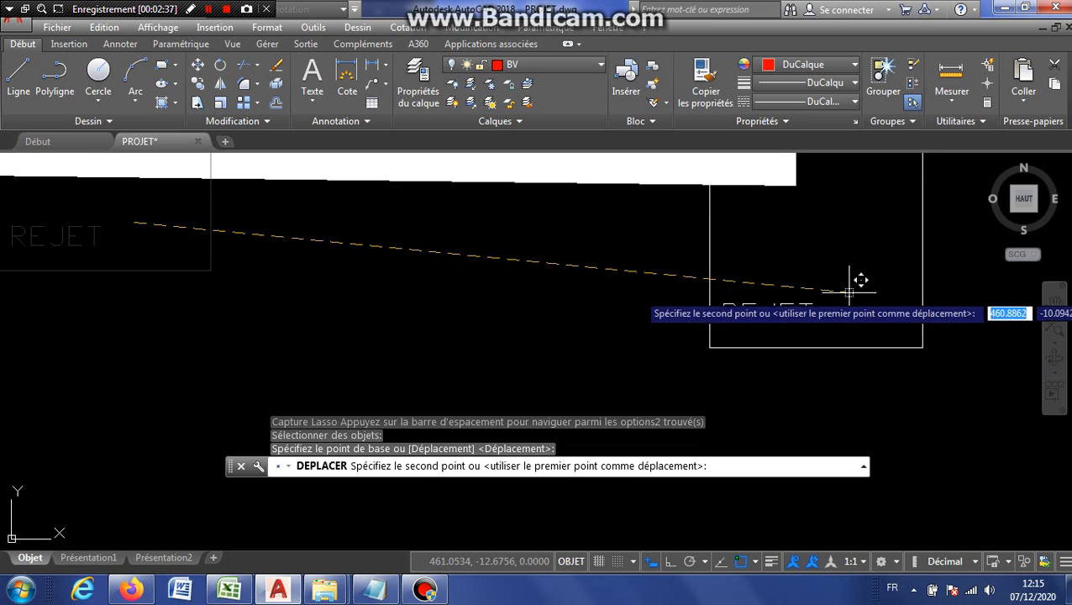
drag(821, 280, 700, 382)
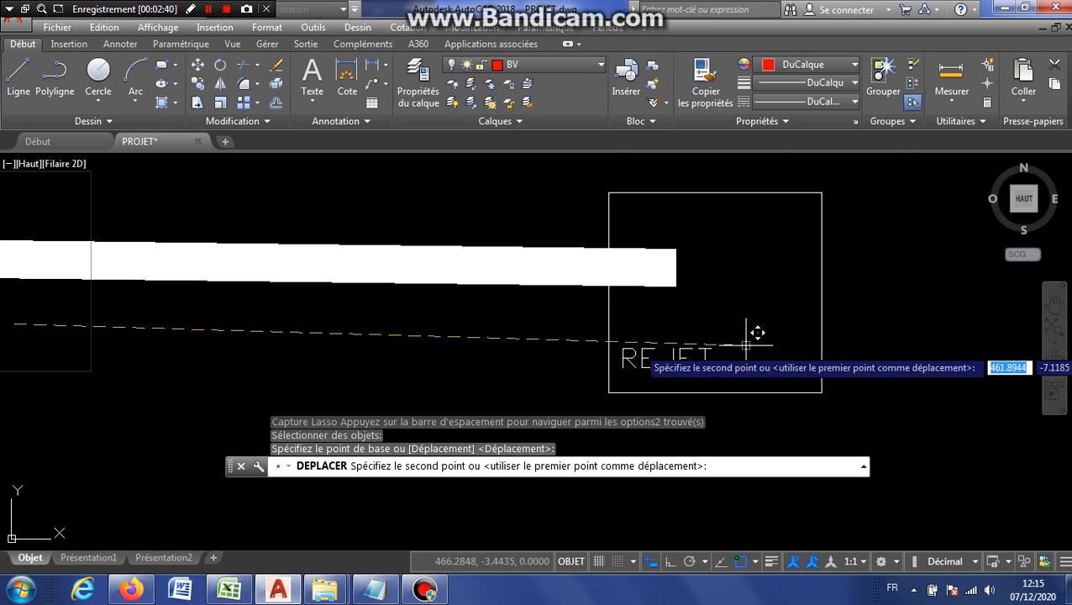
click(731, 333)
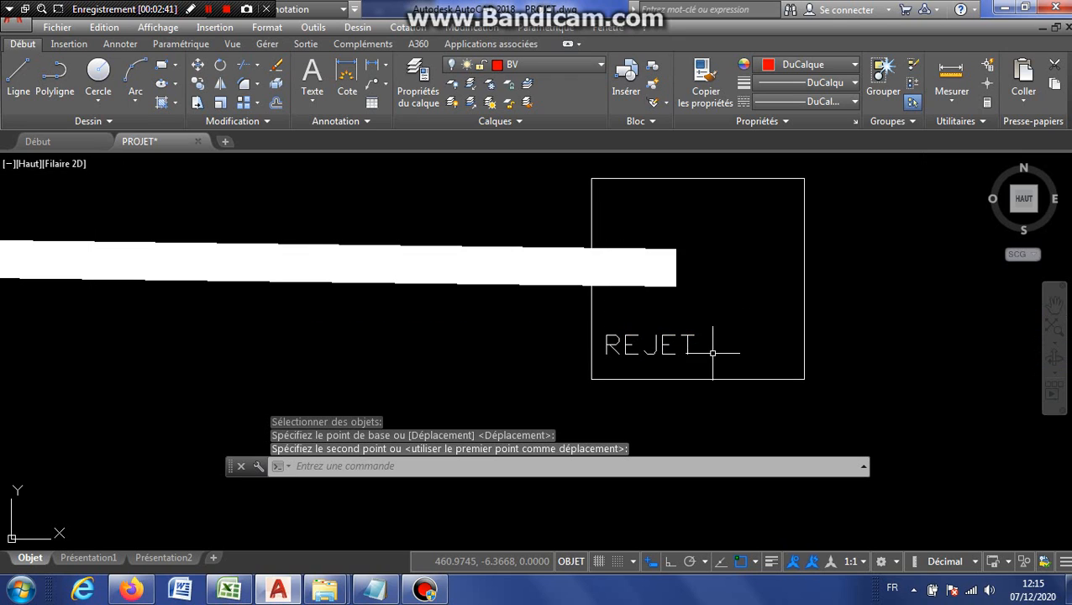
Step: Move the REJET text's insertion point onto the R3-REJET pipe's end, check its properties and deselect it
click(685, 339)
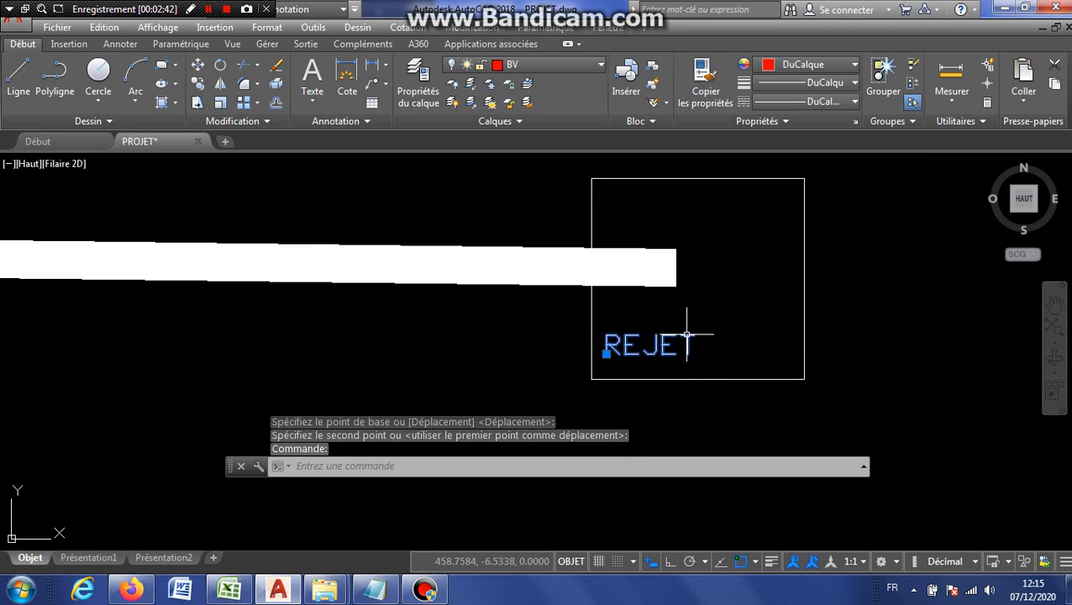
click(606, 353)
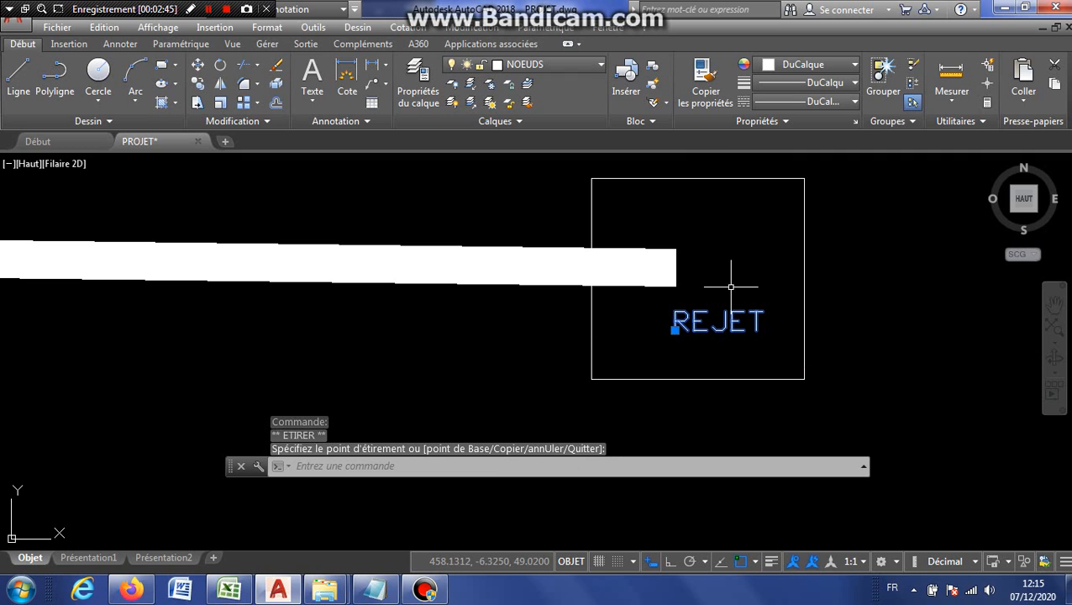
scroll(732, 287, down, 4)
right_click(706, 311)
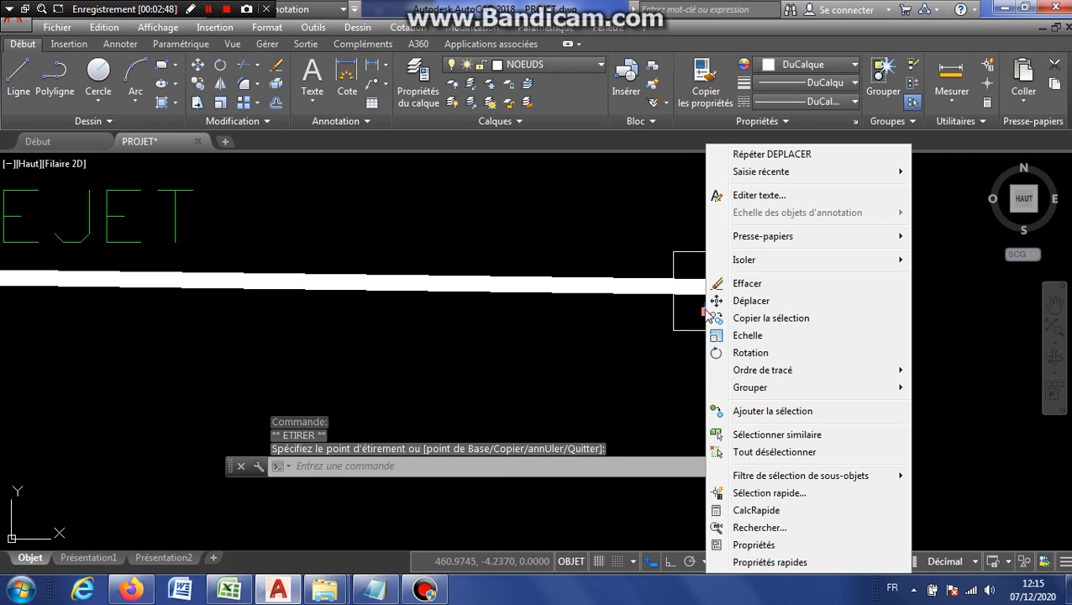
click(725, 545)
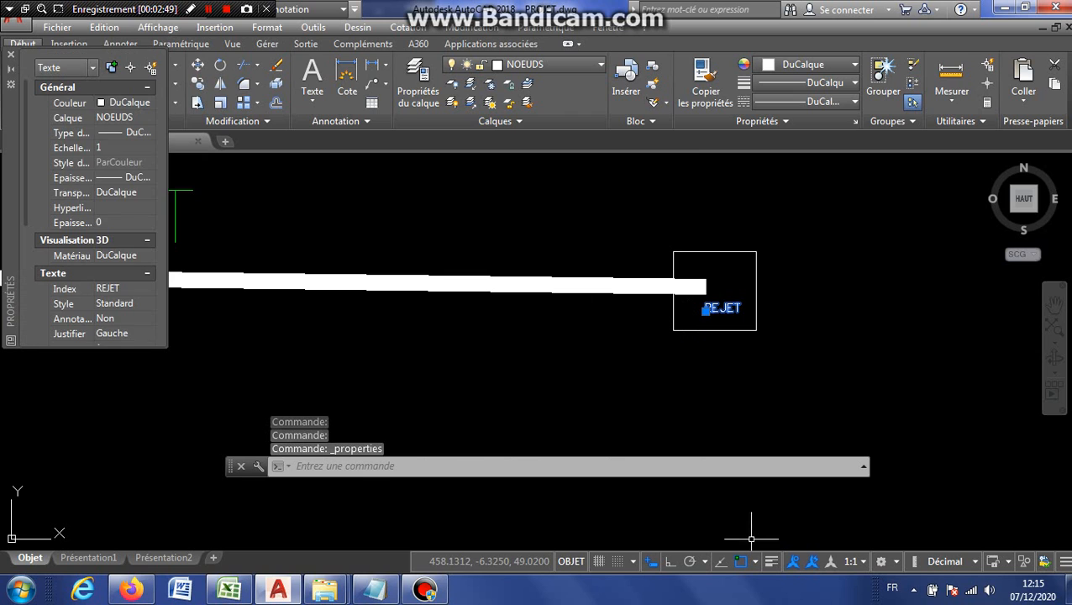
drag(25, 192, 24, 329)
click(11, 54)
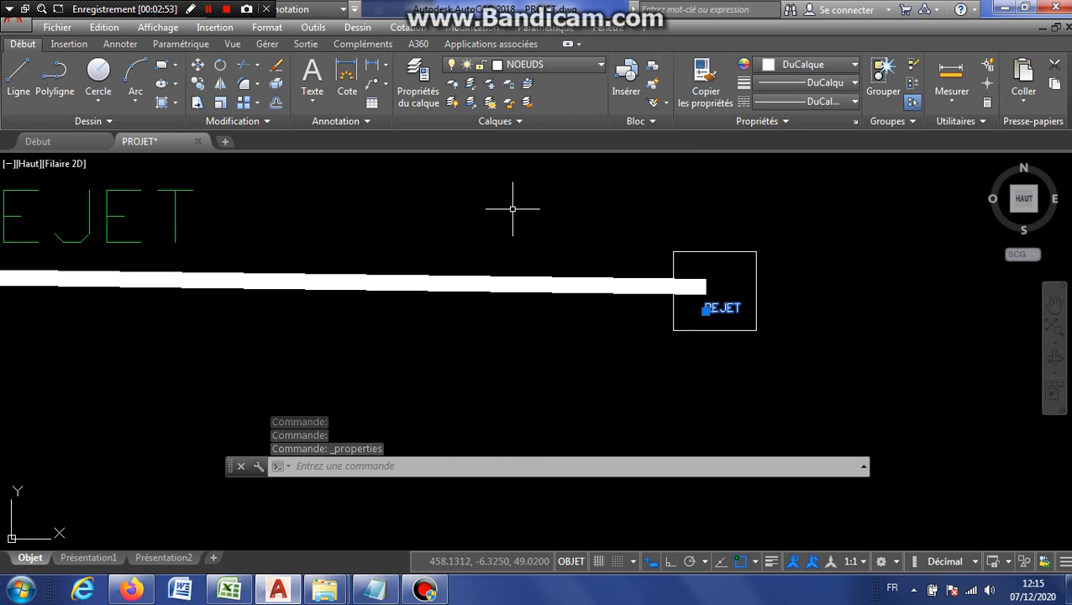
scroll(512, 211, down, 5)
key(Escape)
Step: Turn on the BV layer and turn off the NOEUDS and TRONCONS layers
scroll(426, 227, up, 3)
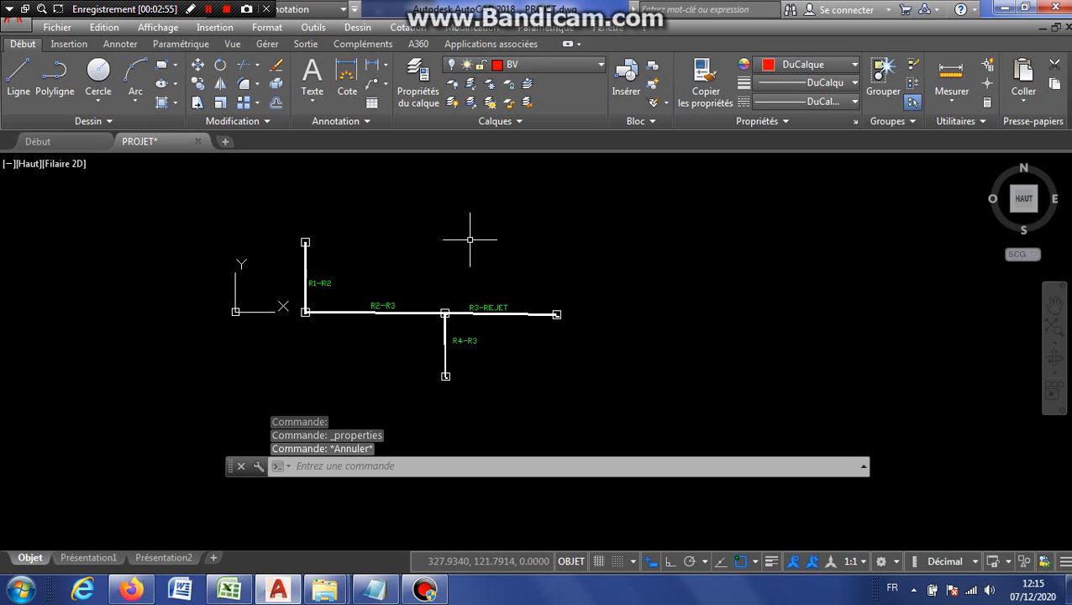
click(597, 65)
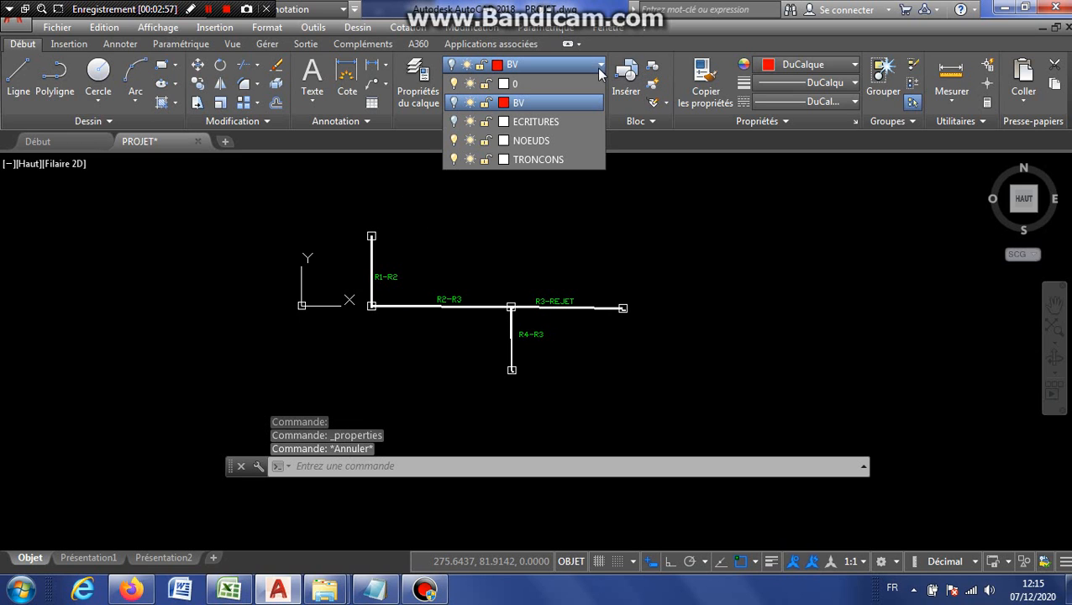
click(454, 102)
click(454, 141)
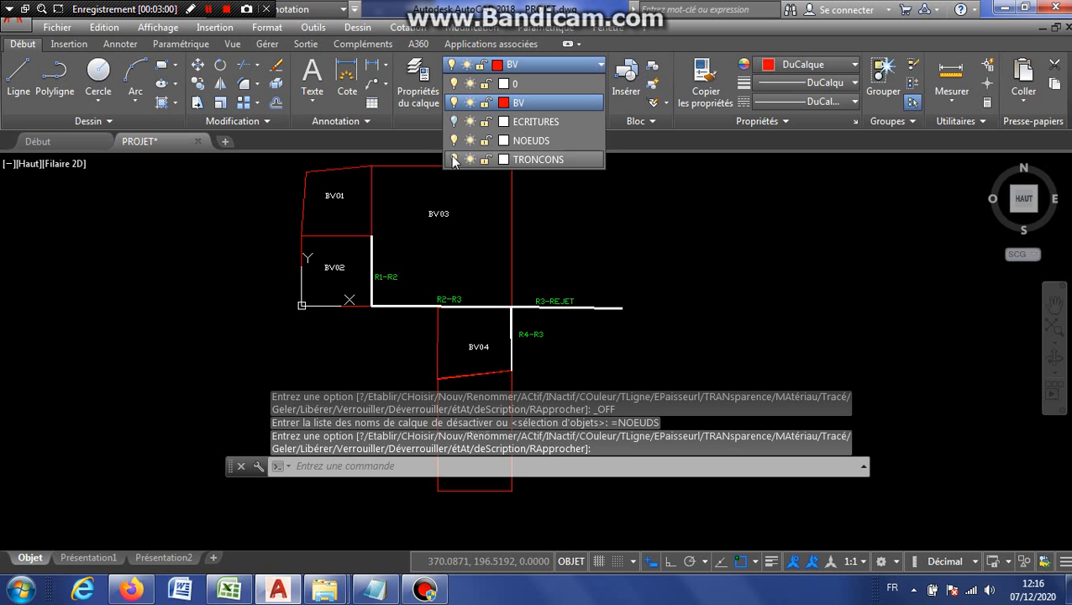
click(454, 158)
click(461, 199)
scroll(444, 212, down, 5)
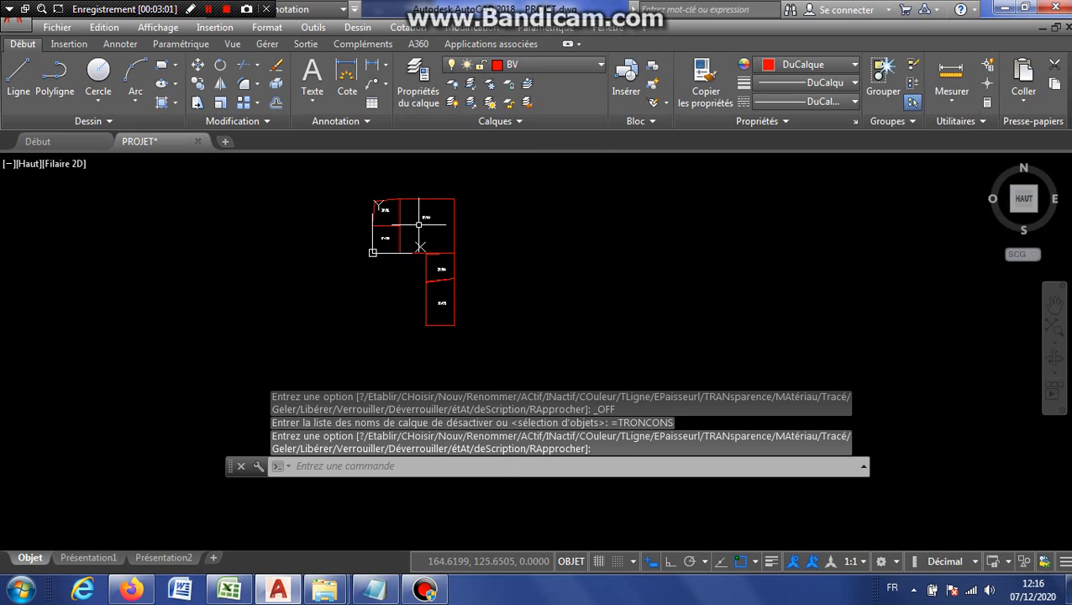
scroll(445, 213, up, 6)
text(BV)
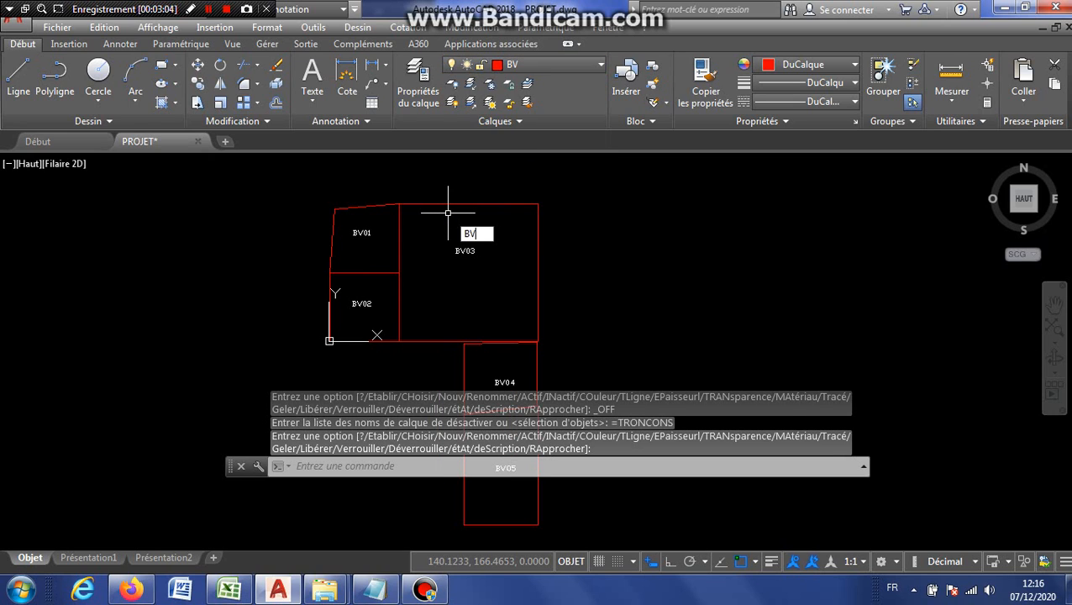
key(Return)
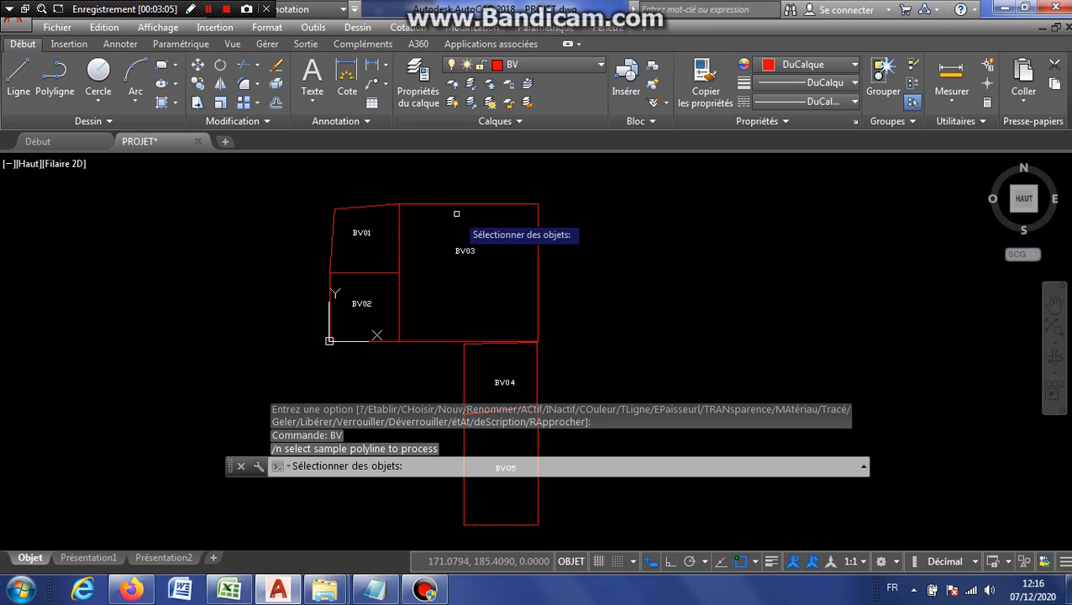
key(Escape)
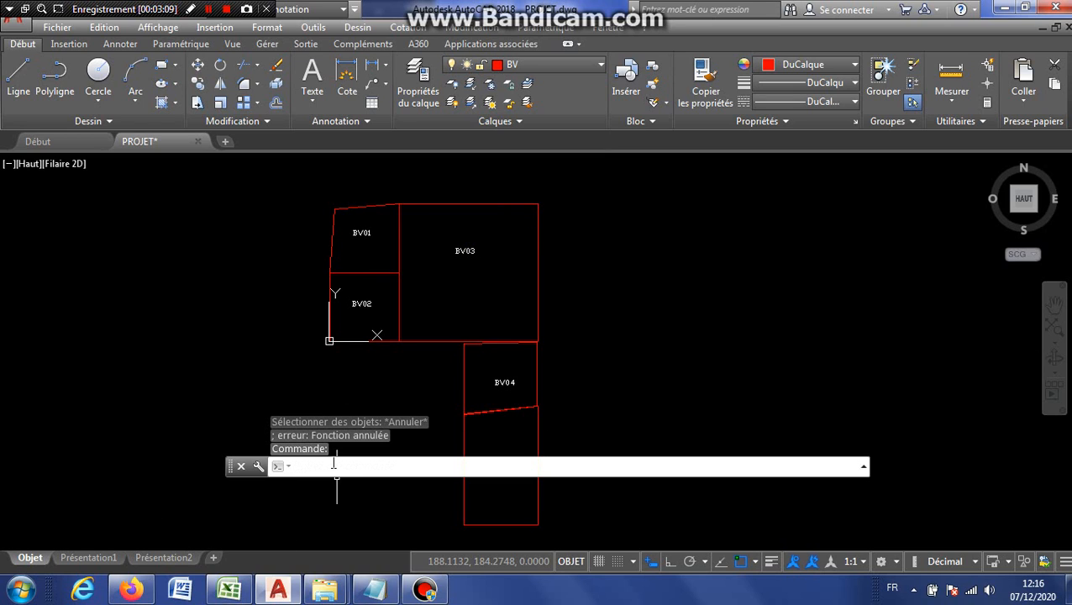
Step: Run the BV routine with the BV01 outline as sample polyline, export to BV.csv and close the opened file
key(Return)
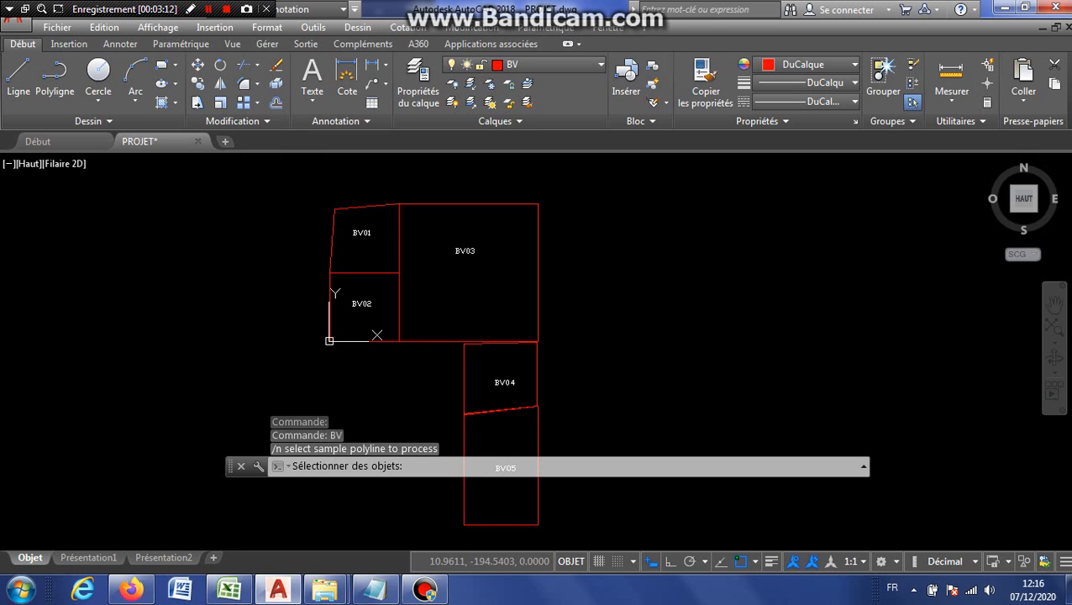
click(356, 209)
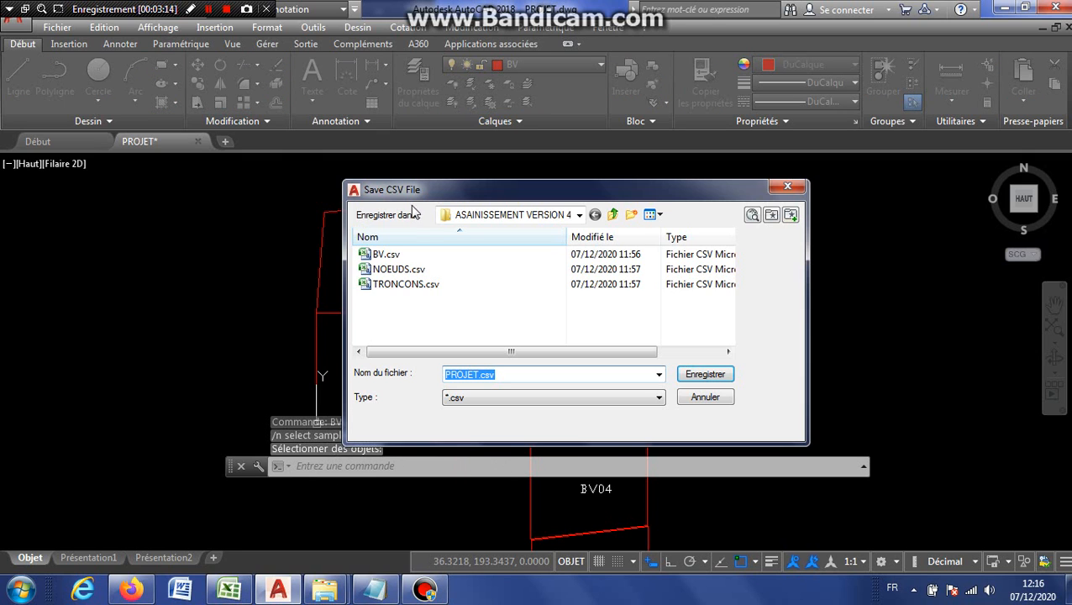
click(387, 255)
click(714, 375)
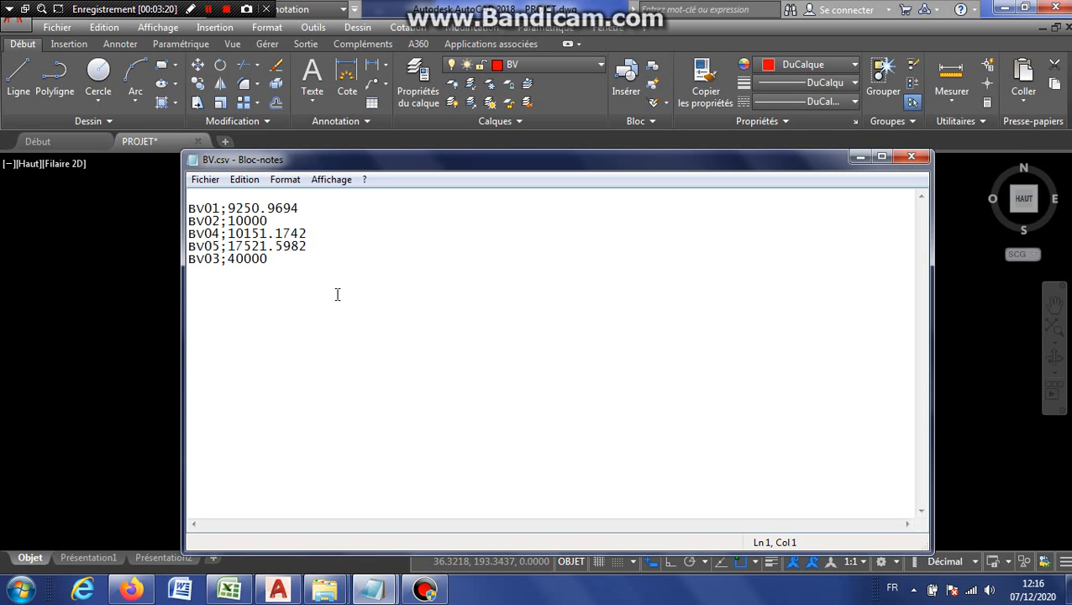
click(913, 157)
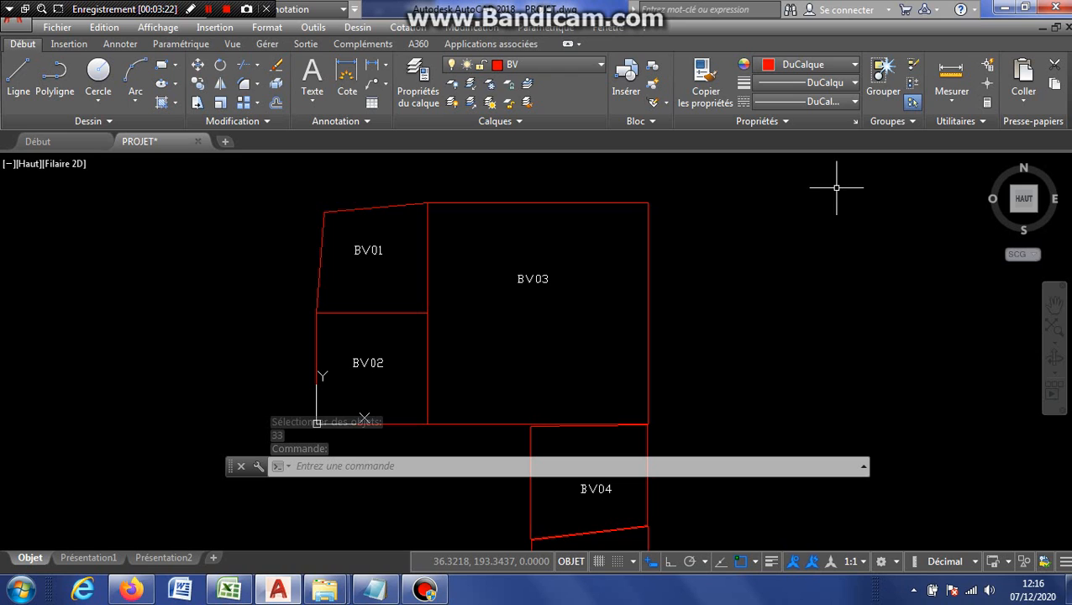
Step: Turn on the NOEUDS layer and turn off the BV layer, confirming that the current layer is switched off
click(547, 62)
click(454, 141)
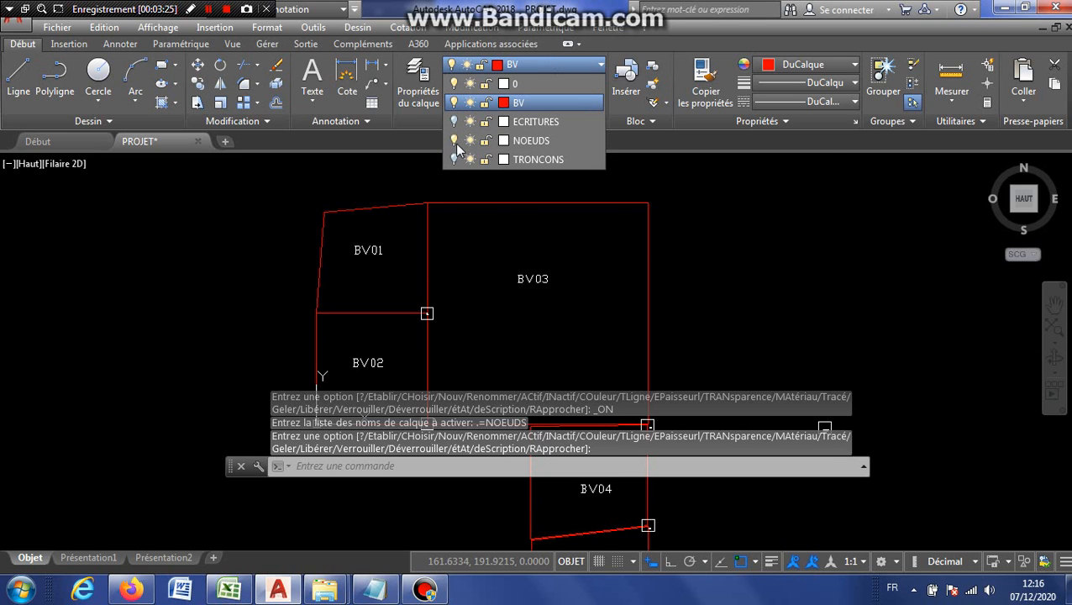
click(453, 103)
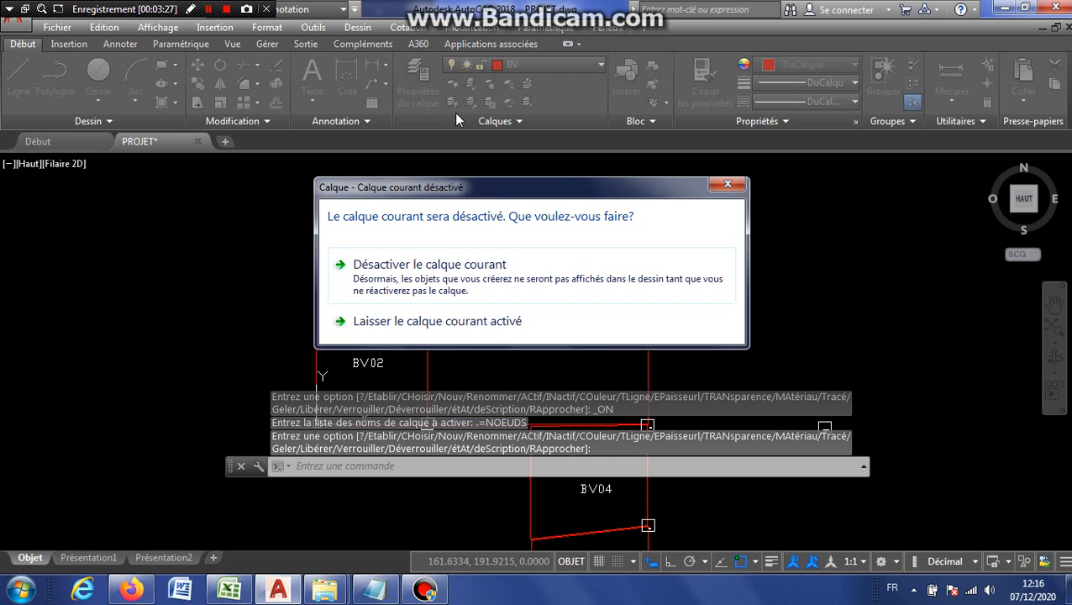
click(458, 289)
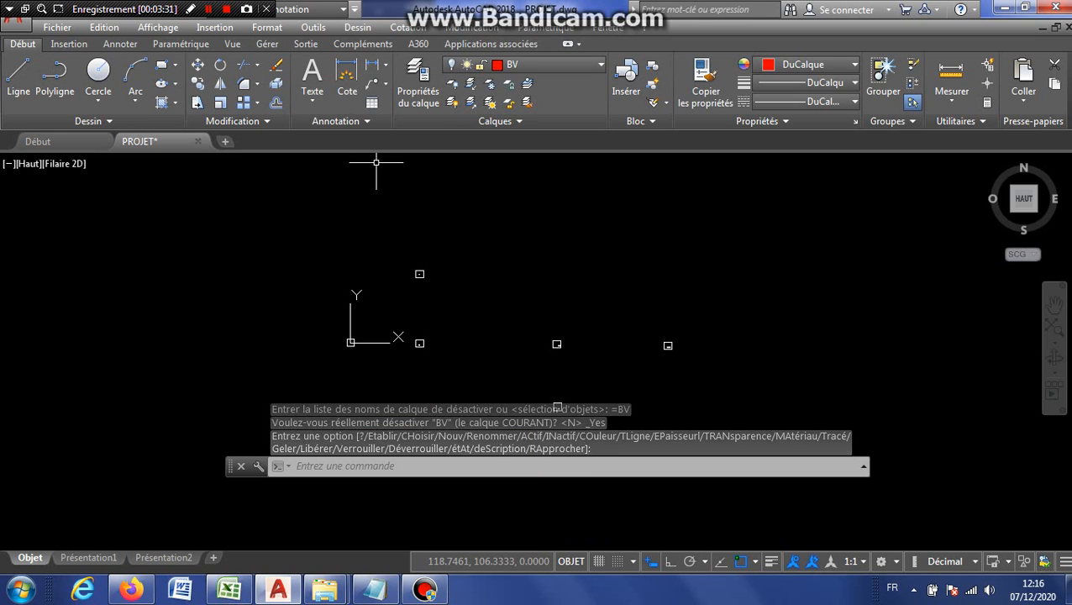
Step: Run the ND routine with node N1's square as sample polyline and export the nodes to NOEUDS.TXT
text(ND)
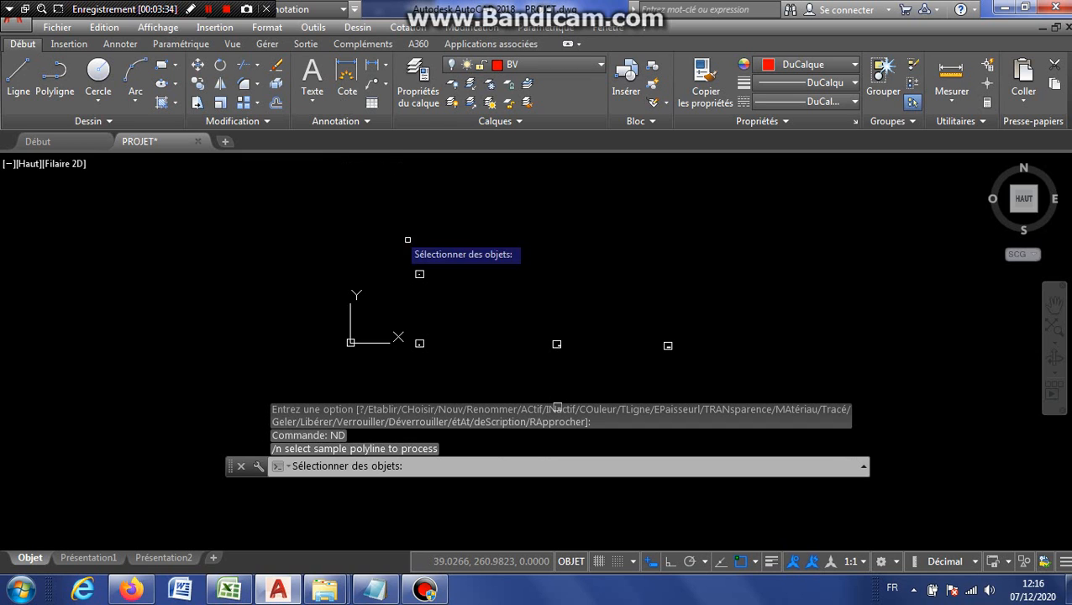
scroll(414, 282, up, 6)
click(414, 284)
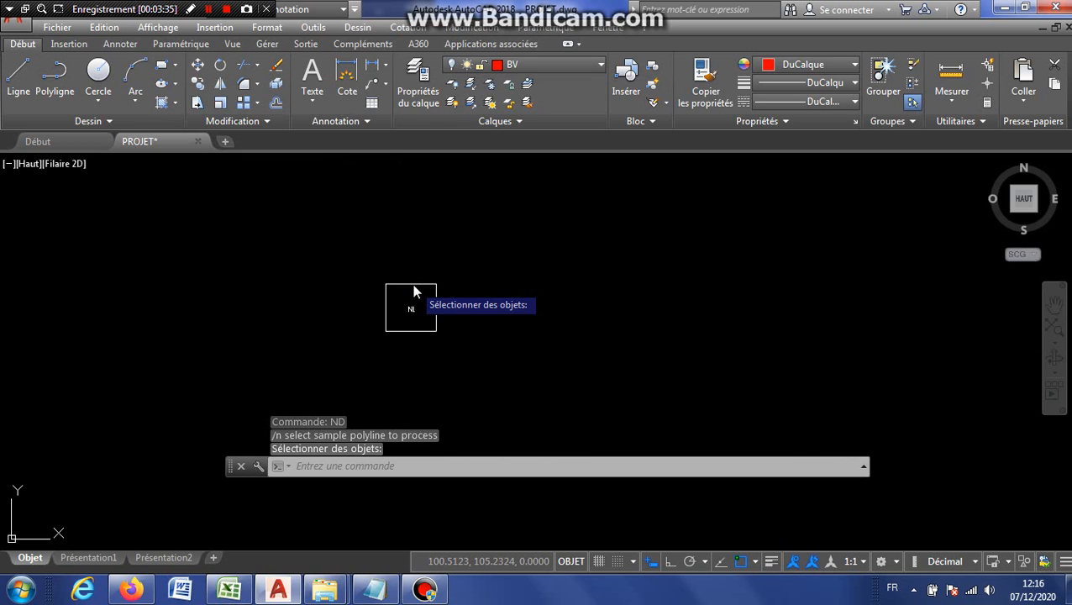
drag(478, 381, 451, 380)
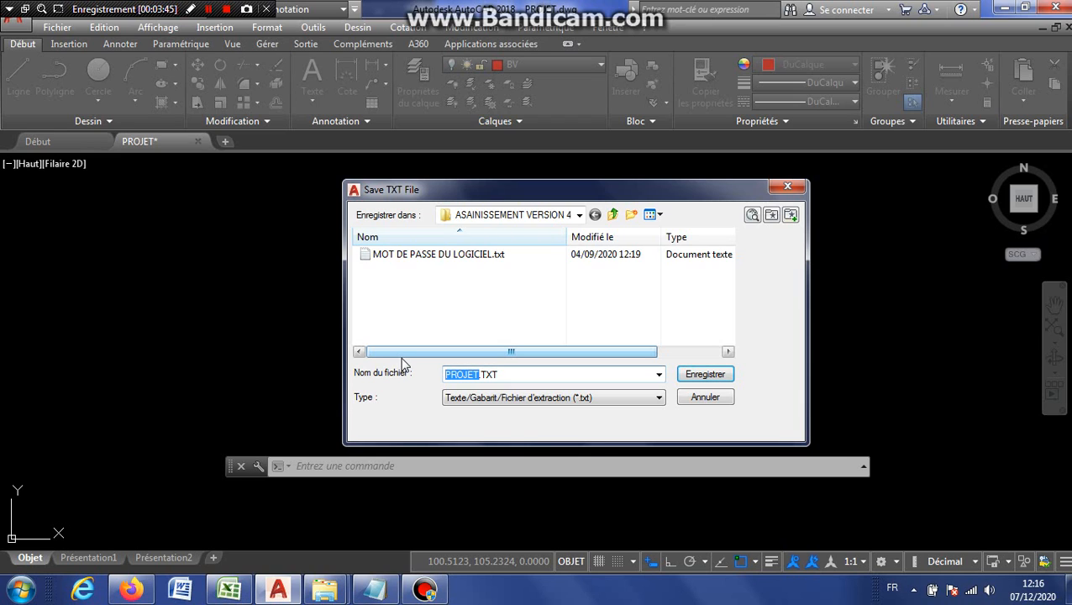
text(NOEUDS)
click(705, 374)
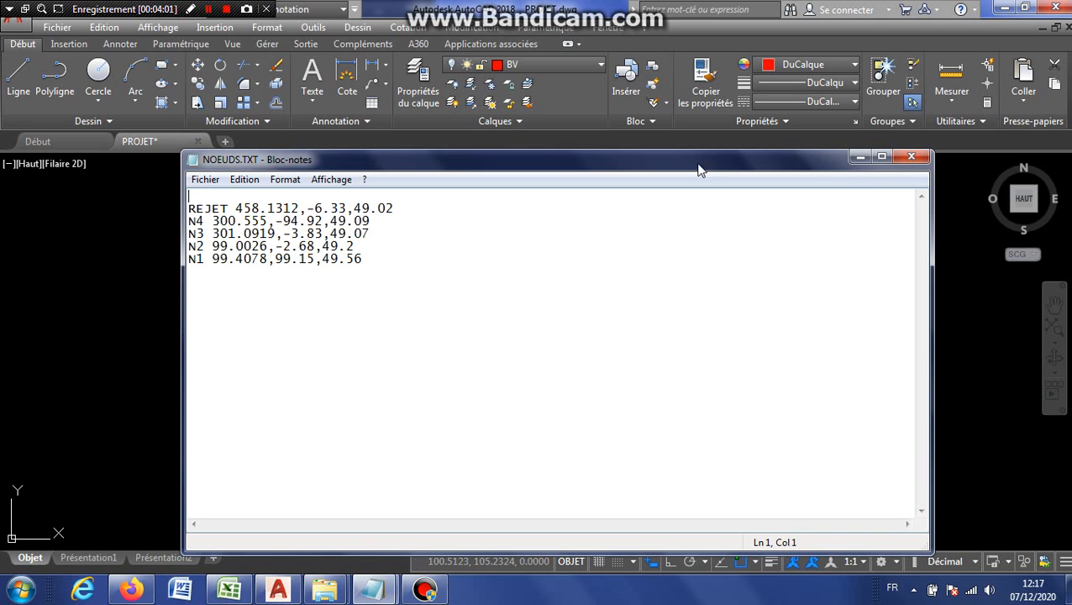
Step: Close the NOEUDS.TXT listing and start Excel with a blank workbook
click(912, 160)
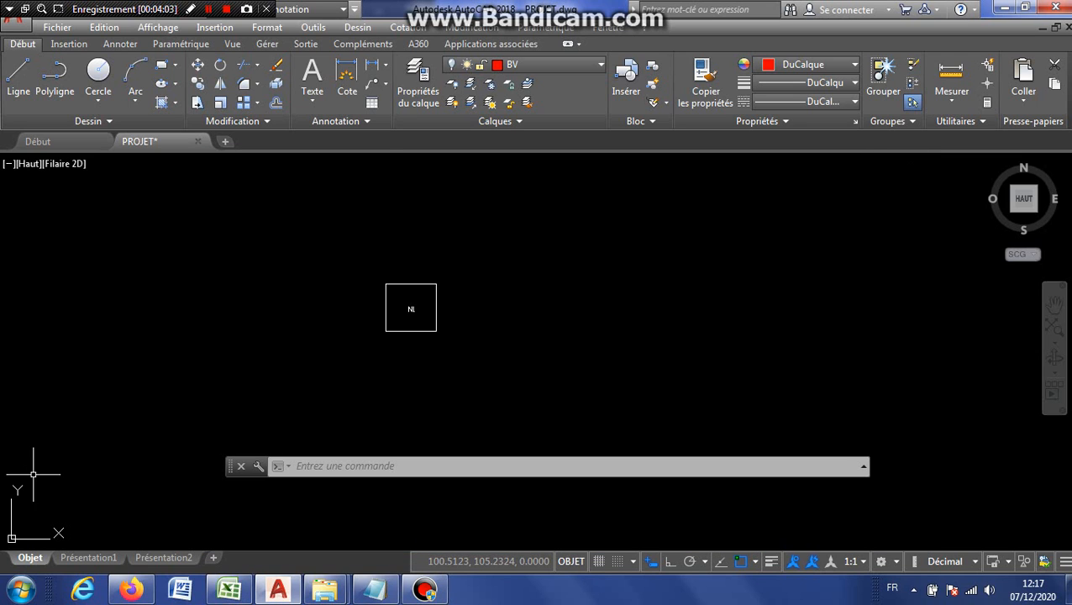
click(20, 588)
click(80, 192)
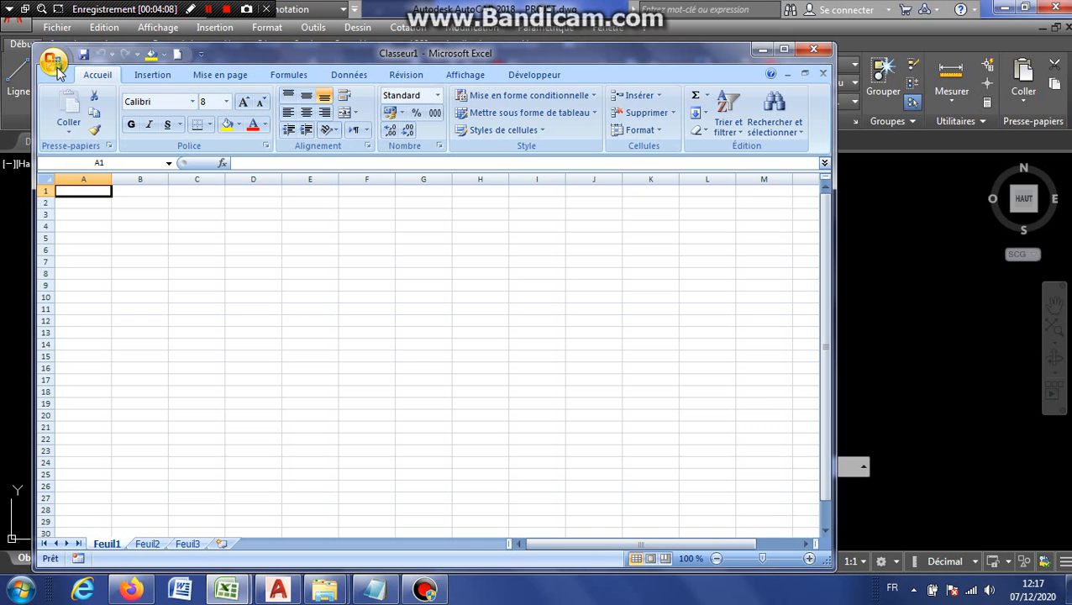
Step: Open NOEUDS.TXT from the ASAINISSEMENT VERSION 4 folder on the desktop, with all file types shown
click(59, 71)
click(94, 131)
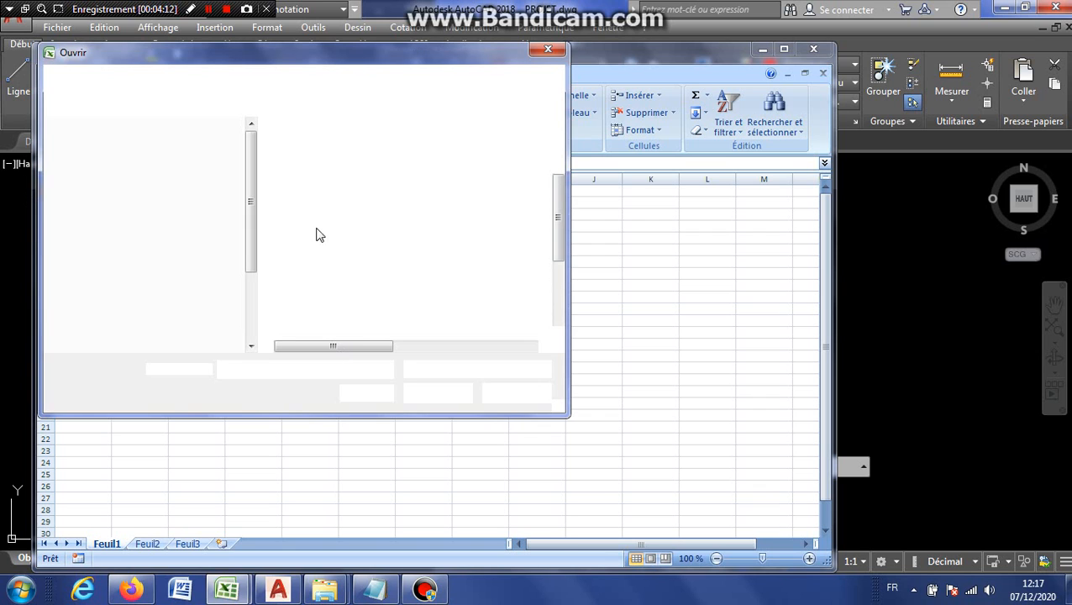
click(125, 200)
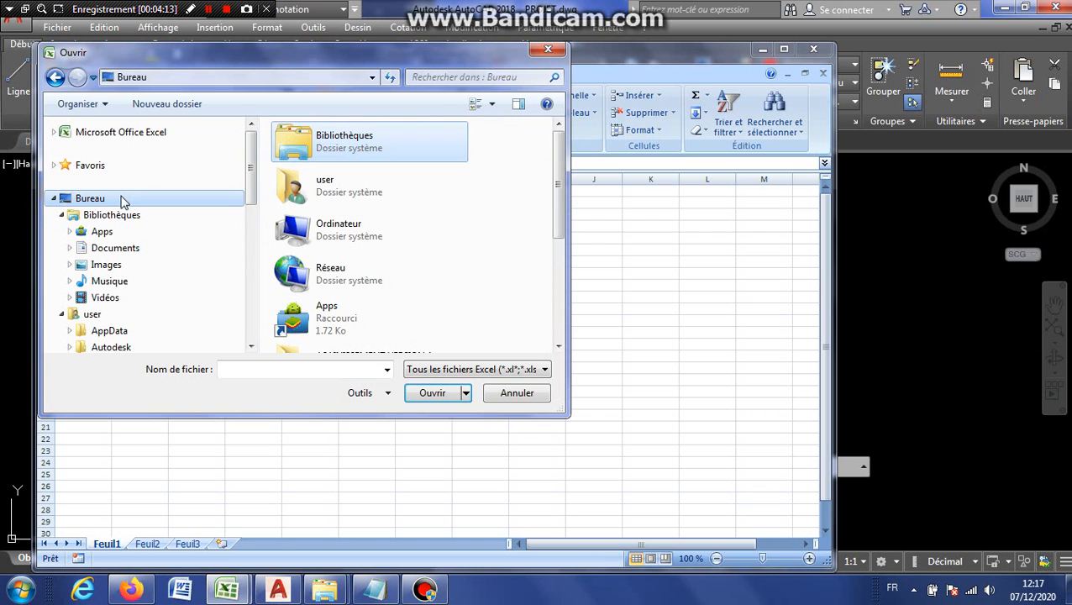
scroll(548, 202, down, 5)
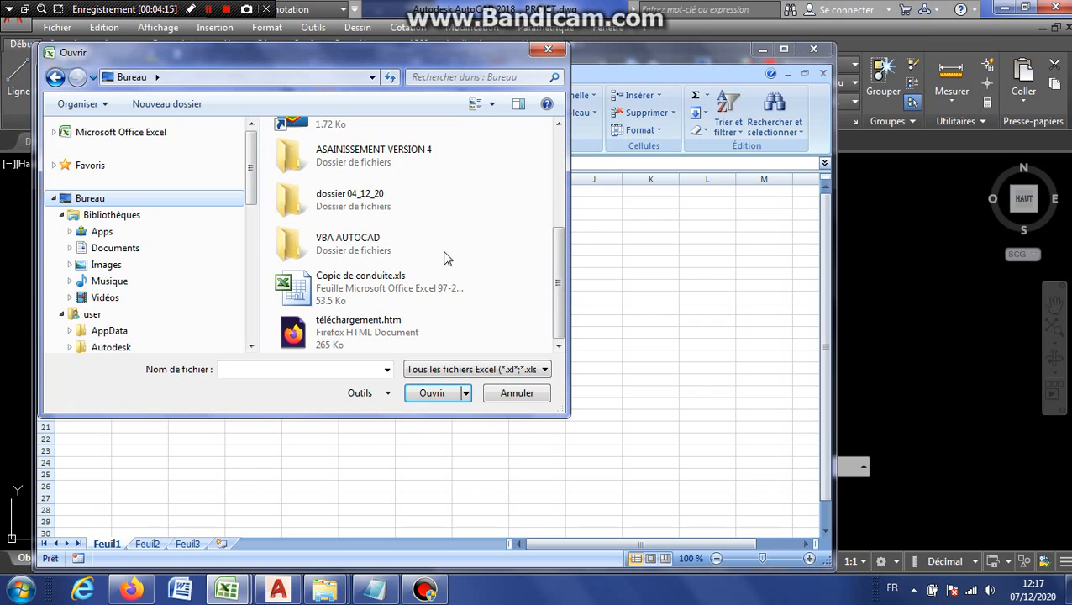
double_click(380, 156)
click(473, 371)
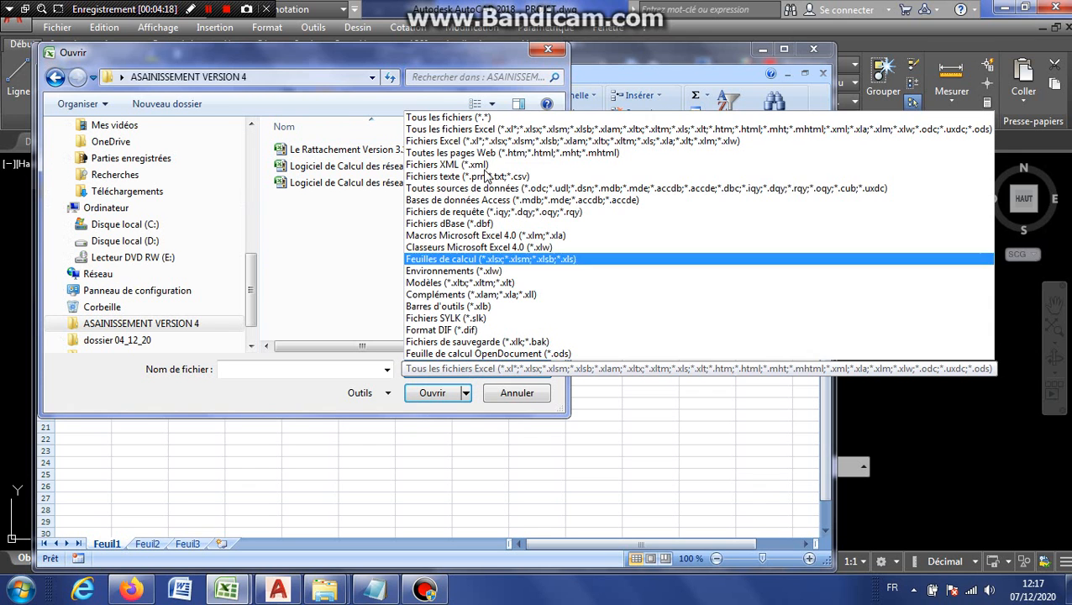
click(439, 115)
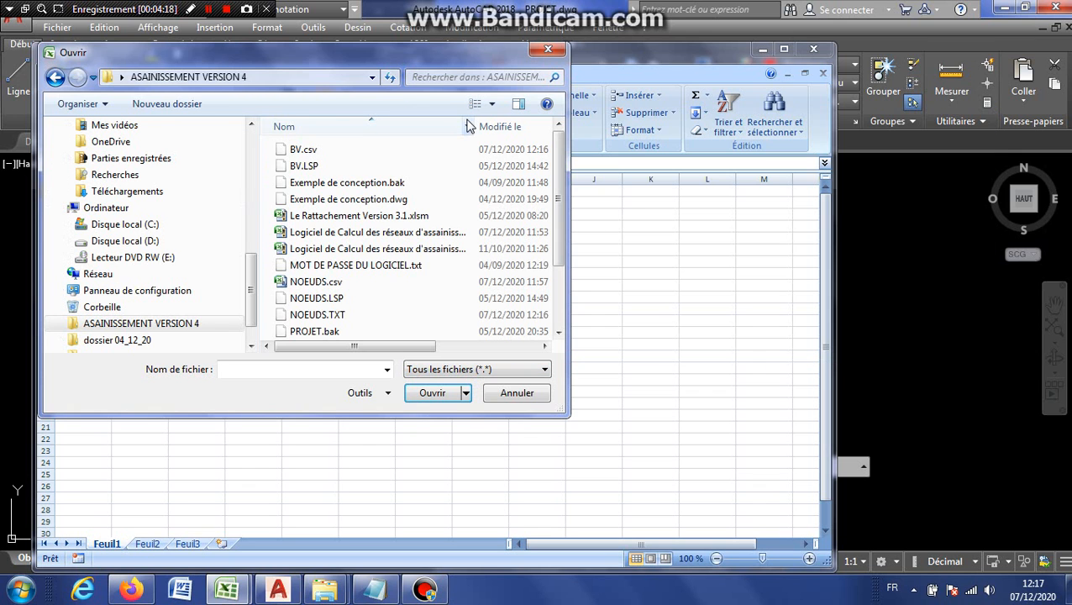
click(335, 316)
click(431, 395)
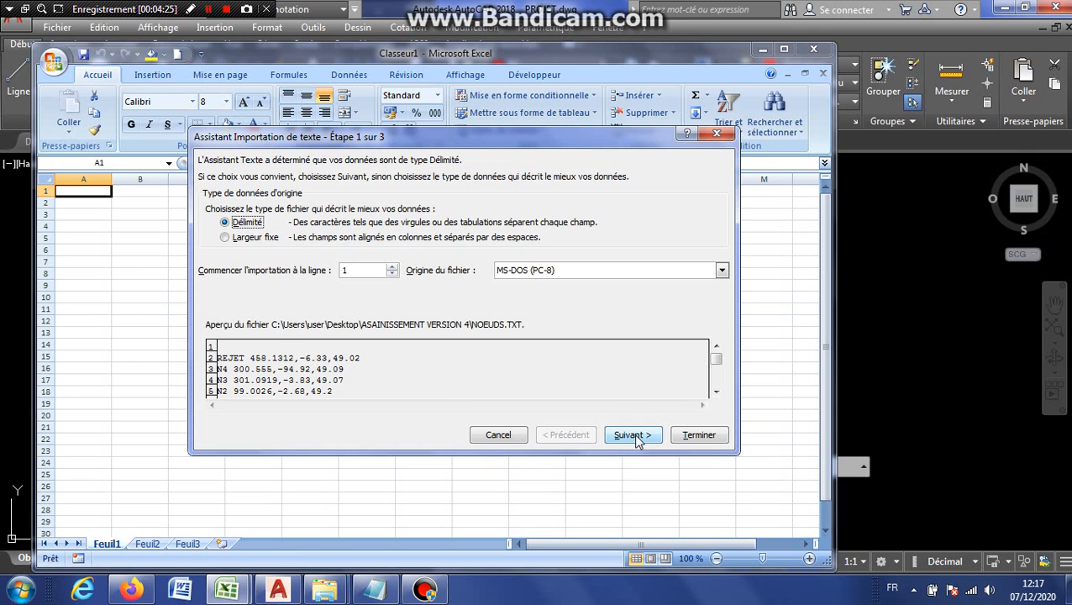
Step: Import the text as delimited data with tab, comma and space separators and Standard column format
click(641, 437)
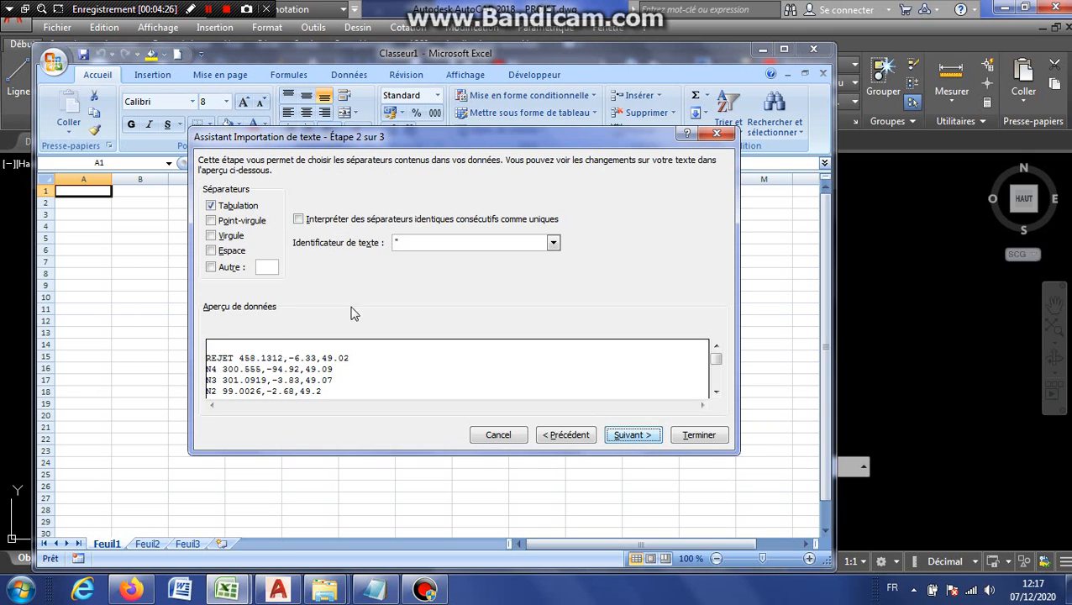
click(211, 235)
click(211, 250)
click(636, 437)
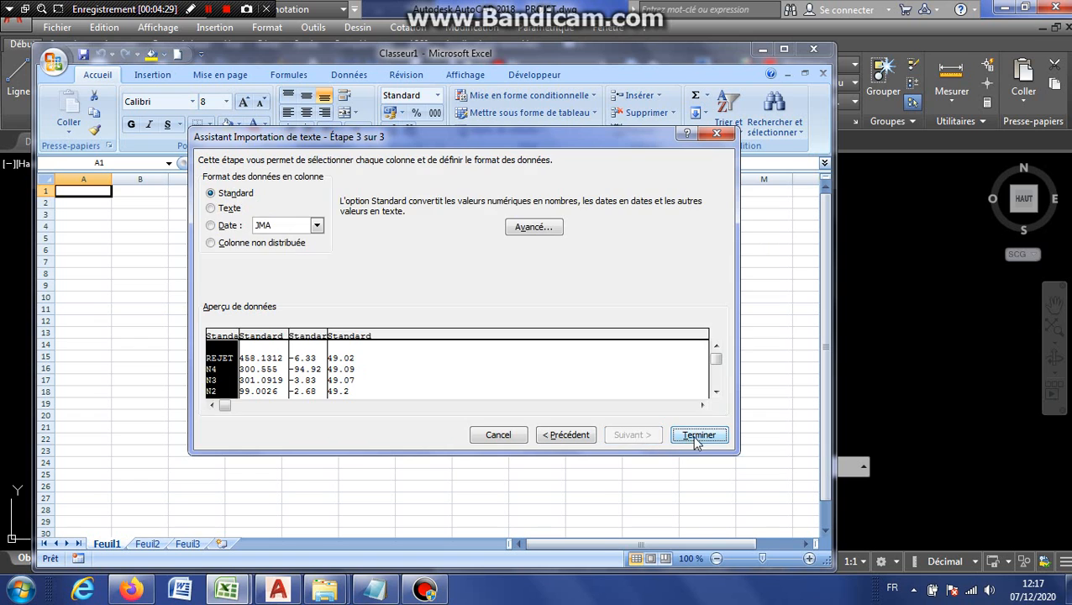
click(697, 435)
Step: Copy the elevations in column D over column B and clear columns C and D
click(256, 179)
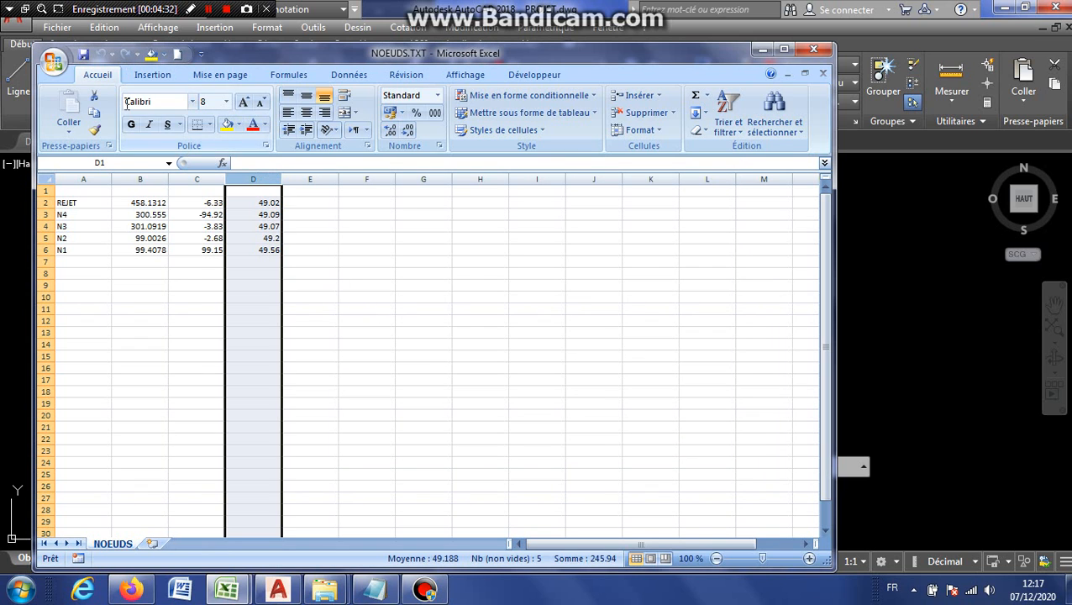
click(94, 112)
click(139, 179)
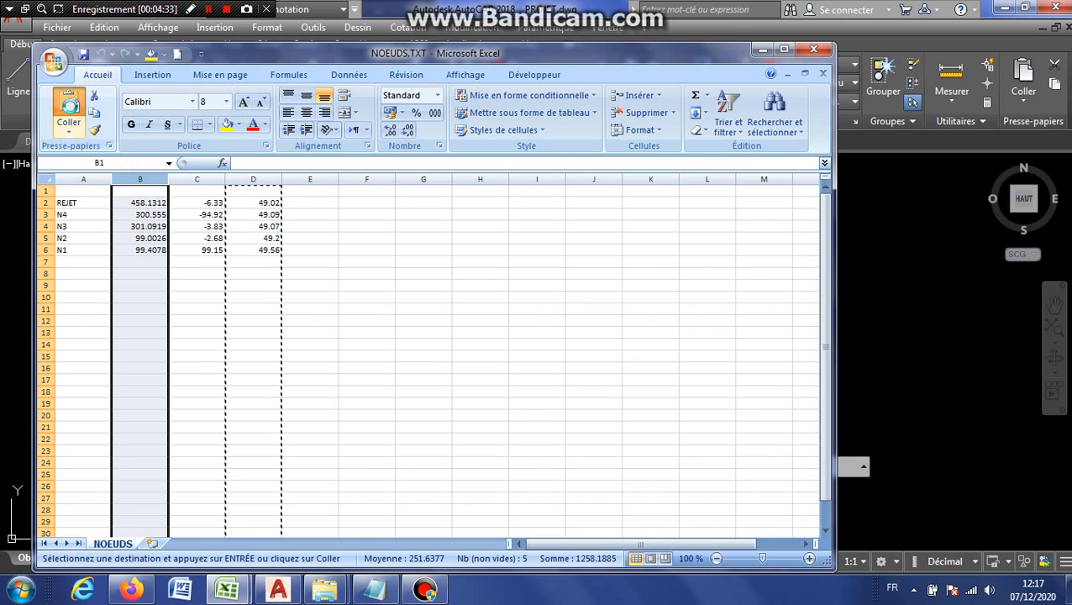
click(69, 108)
click(209, 176)
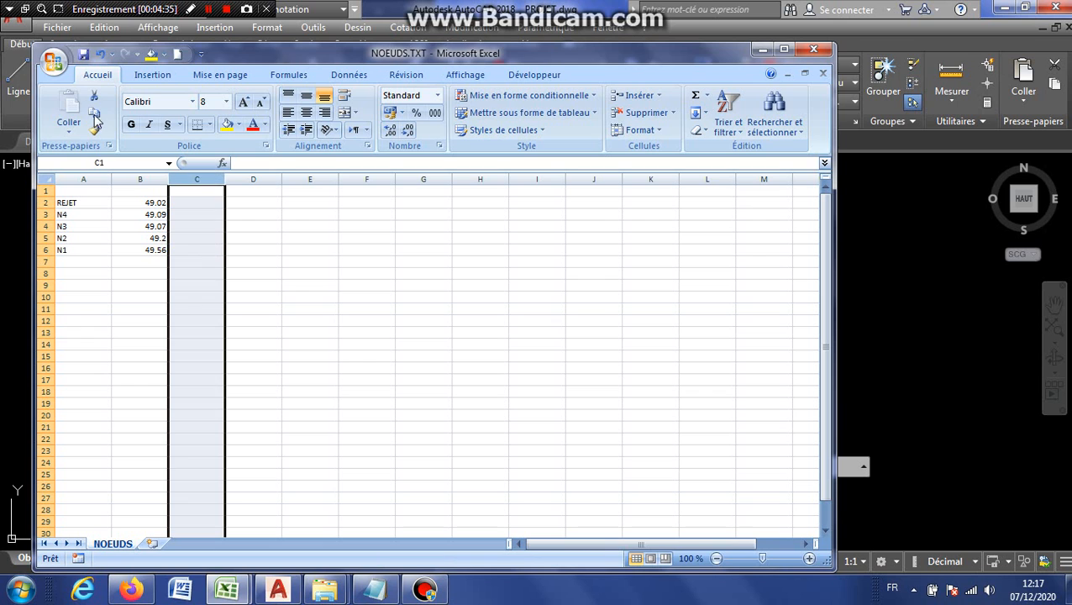
Step: Save the sheet as semicolon-separated NOEUDS.csv, replacing the existing file, and close Excel without saving again
click(52, 61)
click(113, 206)
click(371, 385)
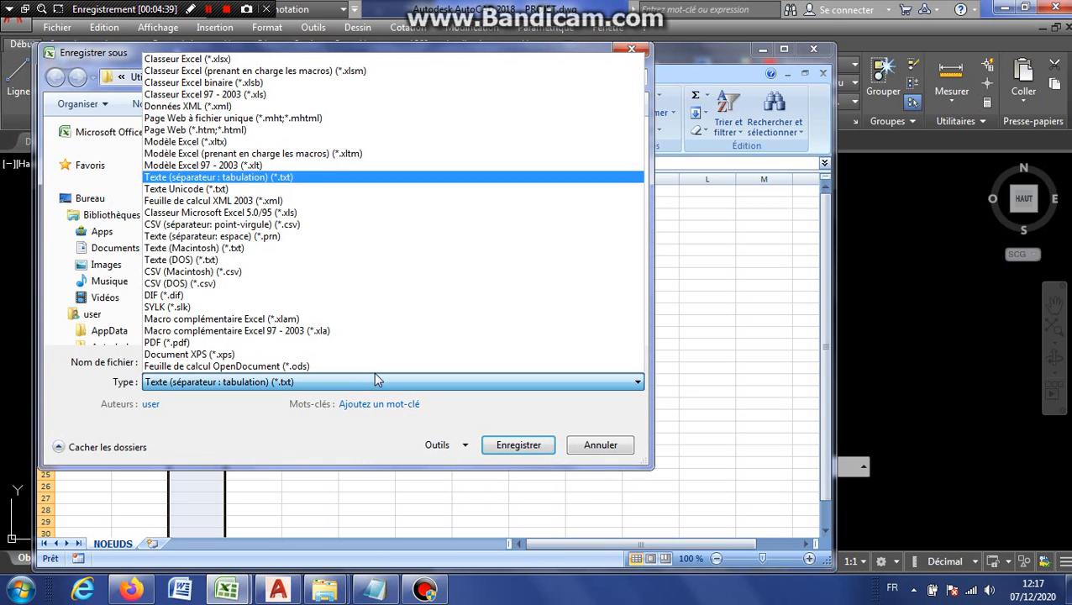
click(306, 225)
click(519, 446)
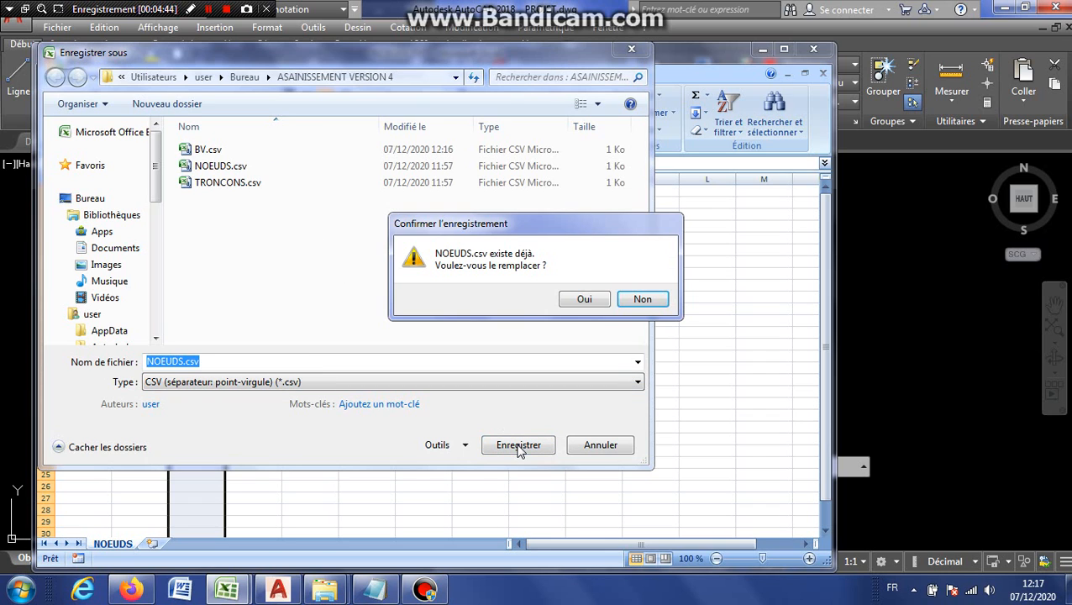
click(586, 301)
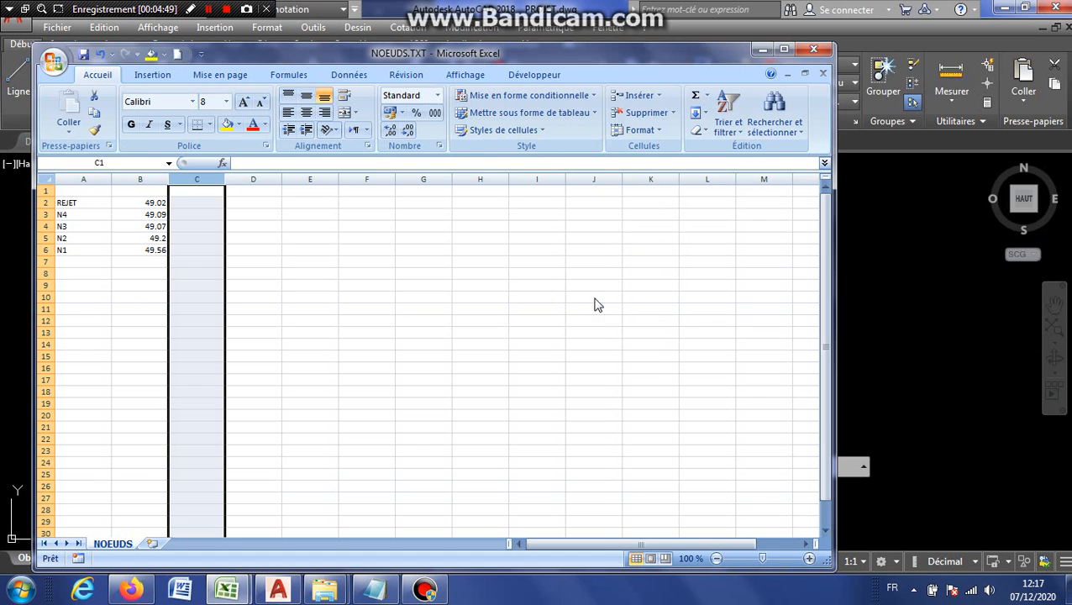
click(460, 348)
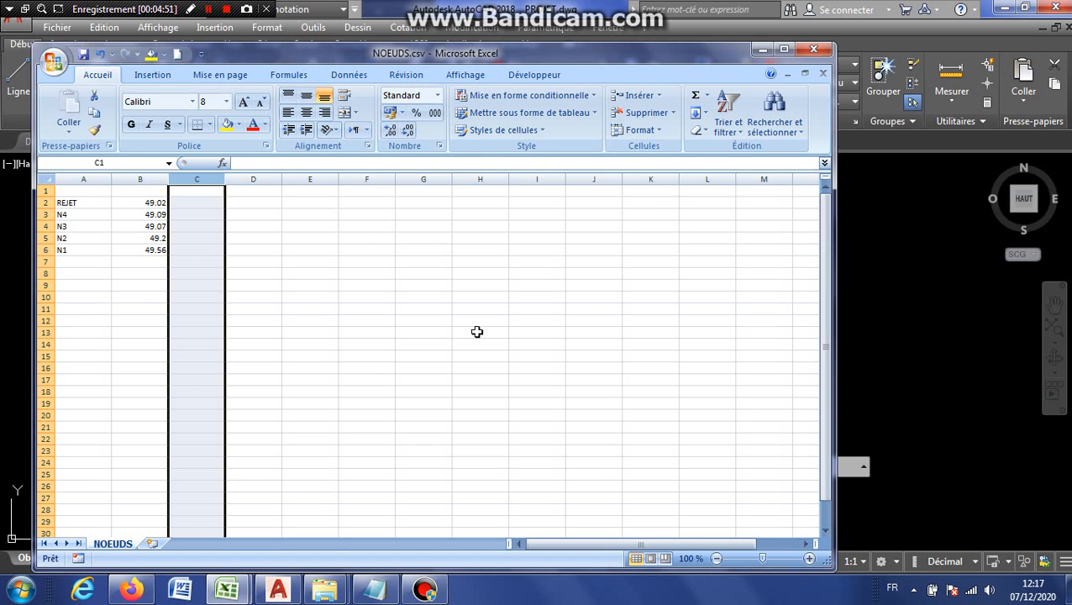
click(817, 50)
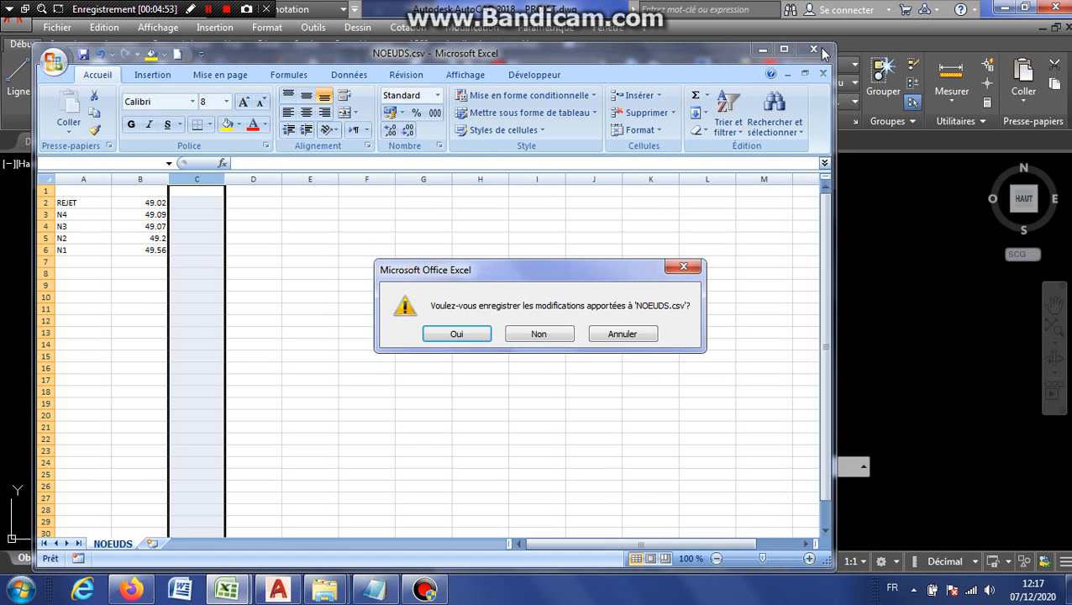
click(539, 335)
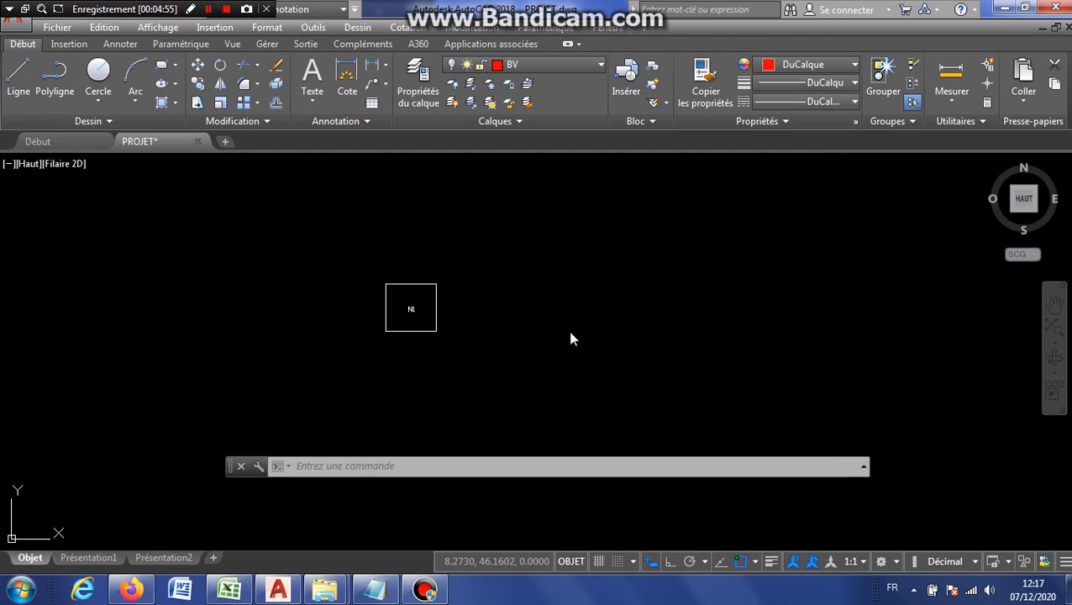
Step: Turn on the TRONCONS layer and turn off the NOEUDS layer
click(601, 65)
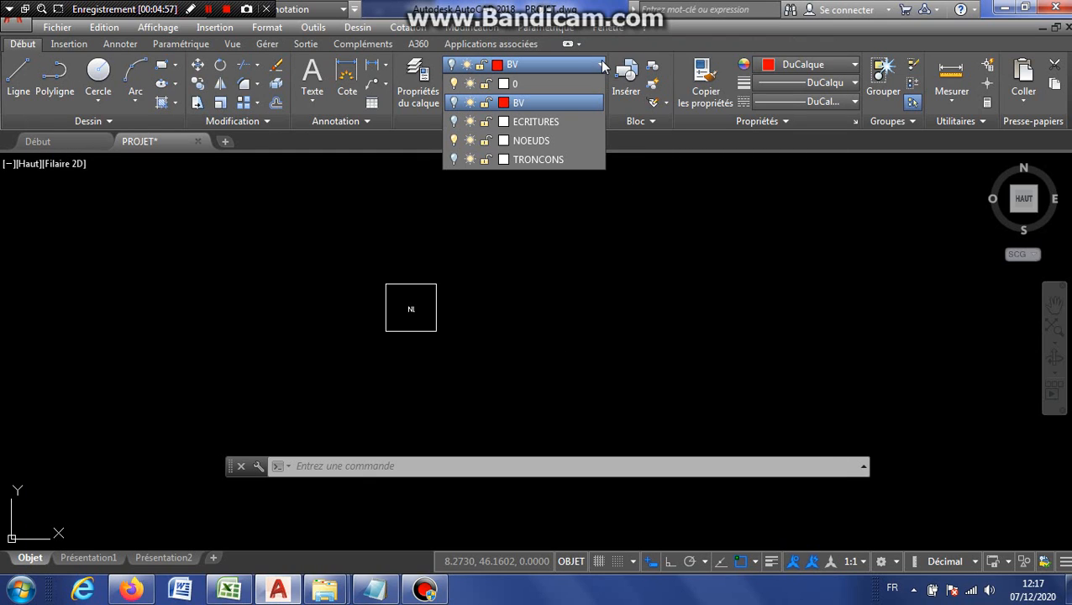
click(455, 160)
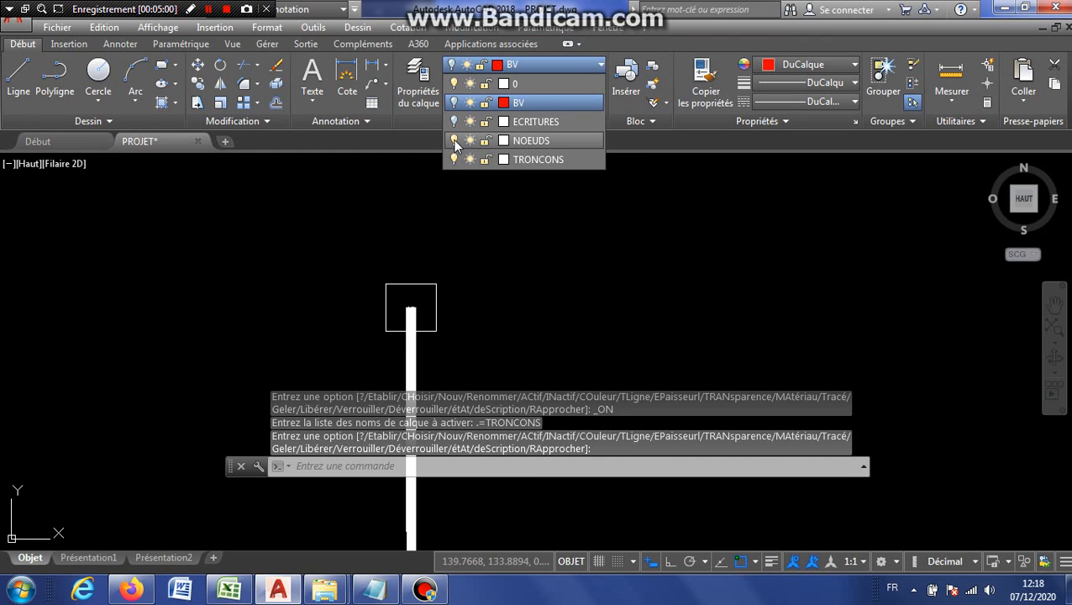
click(454, 140)
Step: Measure the R3-REJET pipe from its junction with R4-R3 to its outlet end
scroll(550, 252, down, 6)
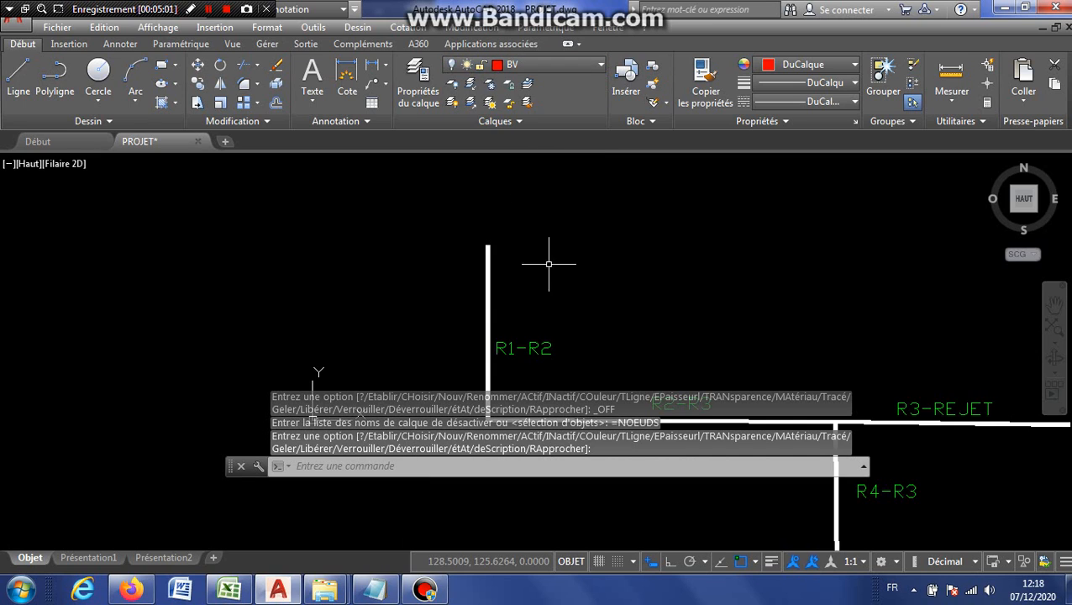
scroll(407, 282, up, 4)
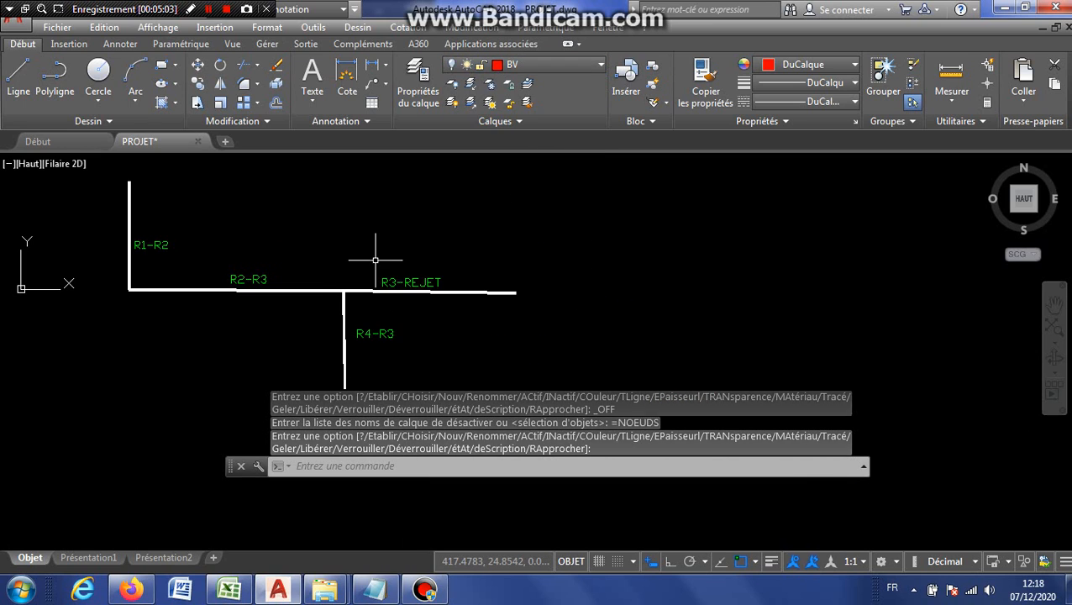
drag(376, 259, 479, 250)
click(952, 74)
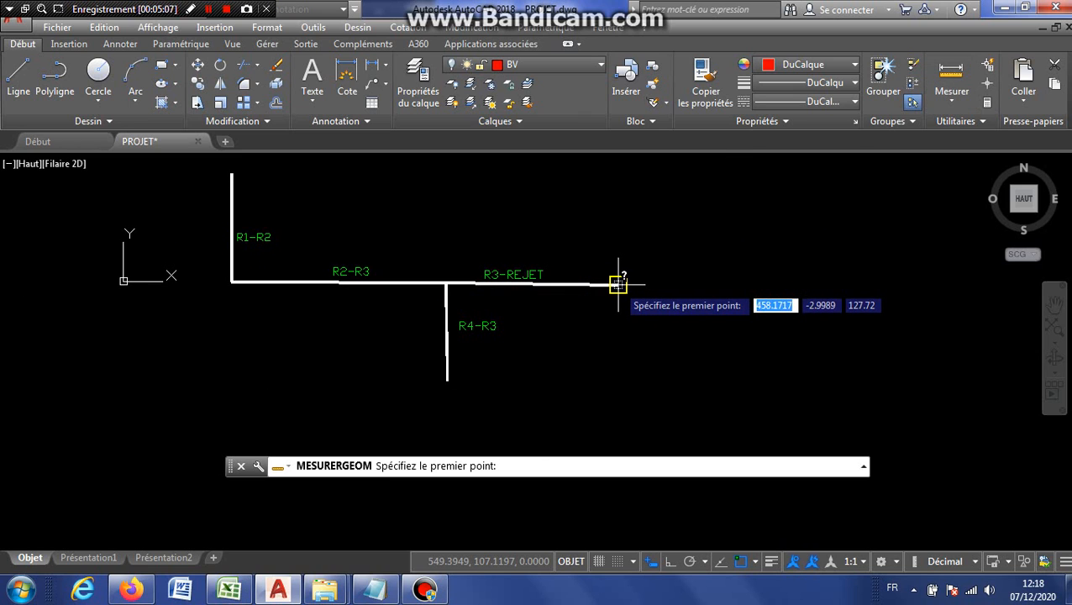
click(618, 284)
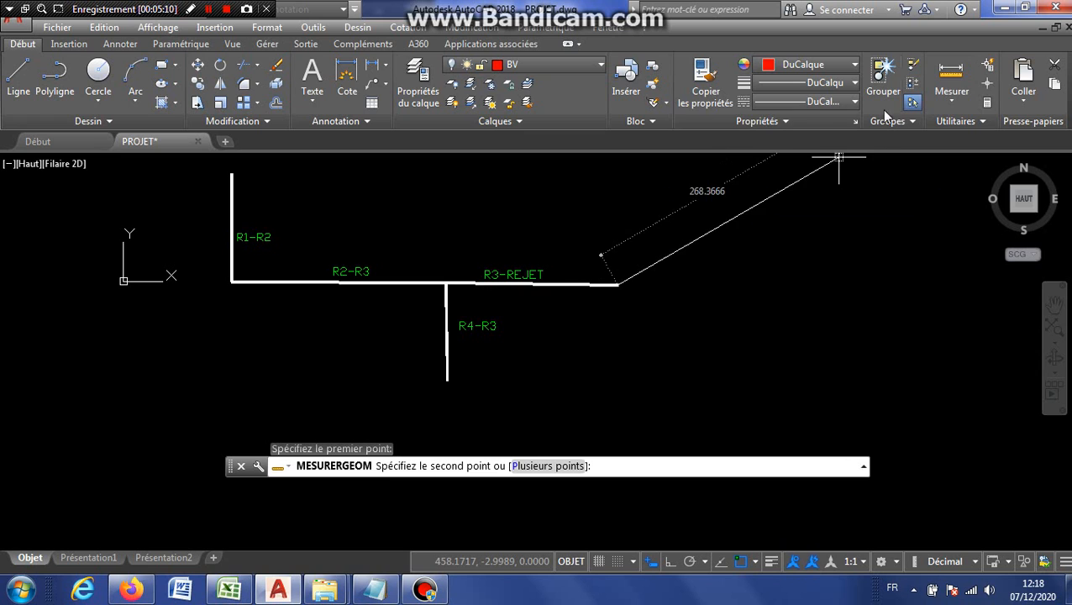
click(951, 74)
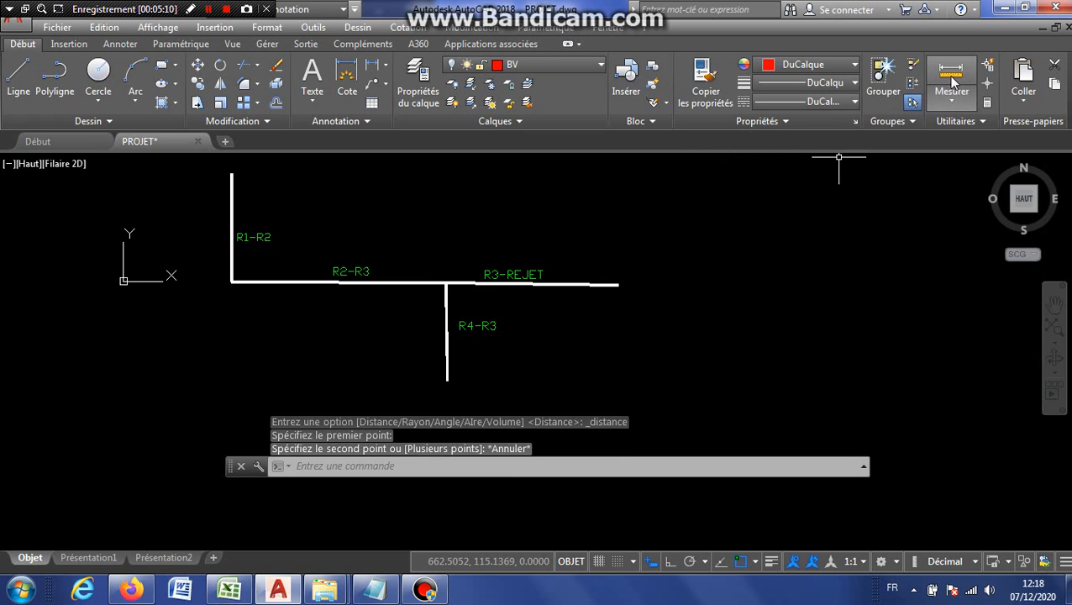
click(446, 283)
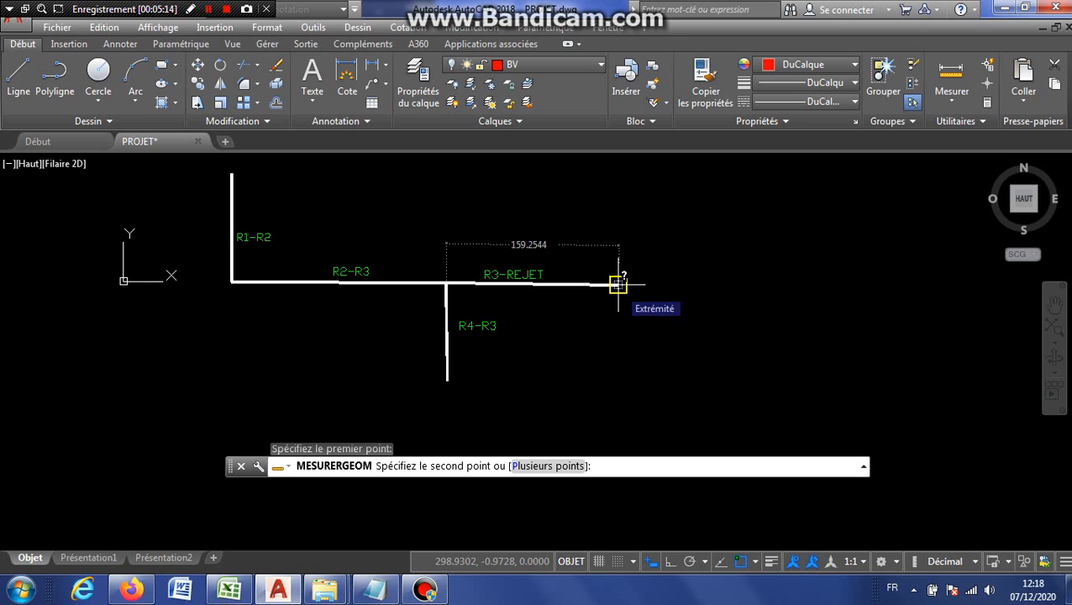
key(Escape)
Step: Set the color of the R3-REJET pipe label to DuCalque
drag(484, 241, 624, 278)
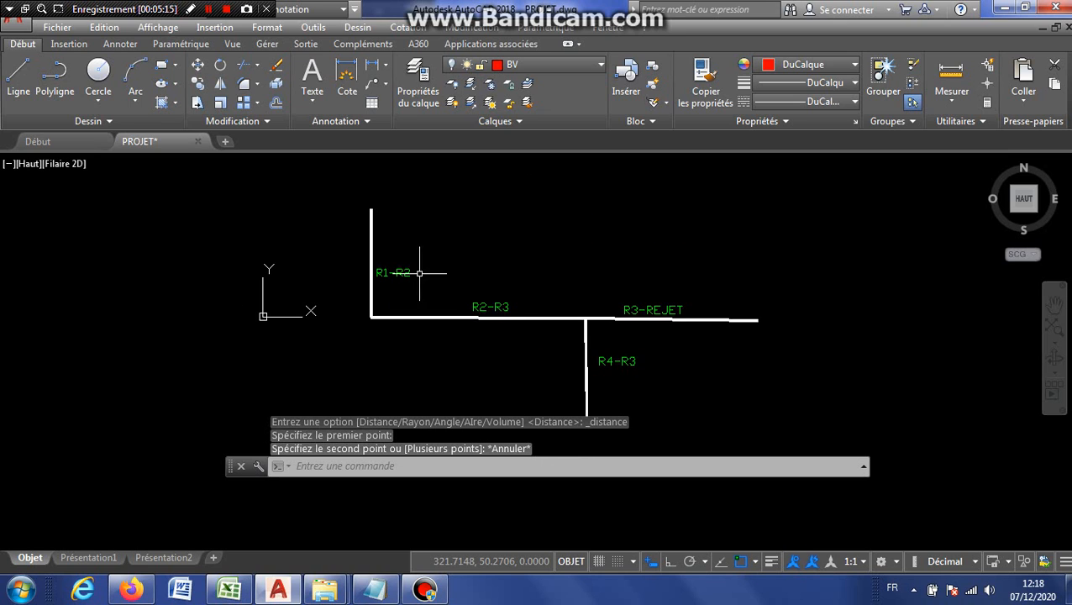
drag(447, 267, 446, 218)
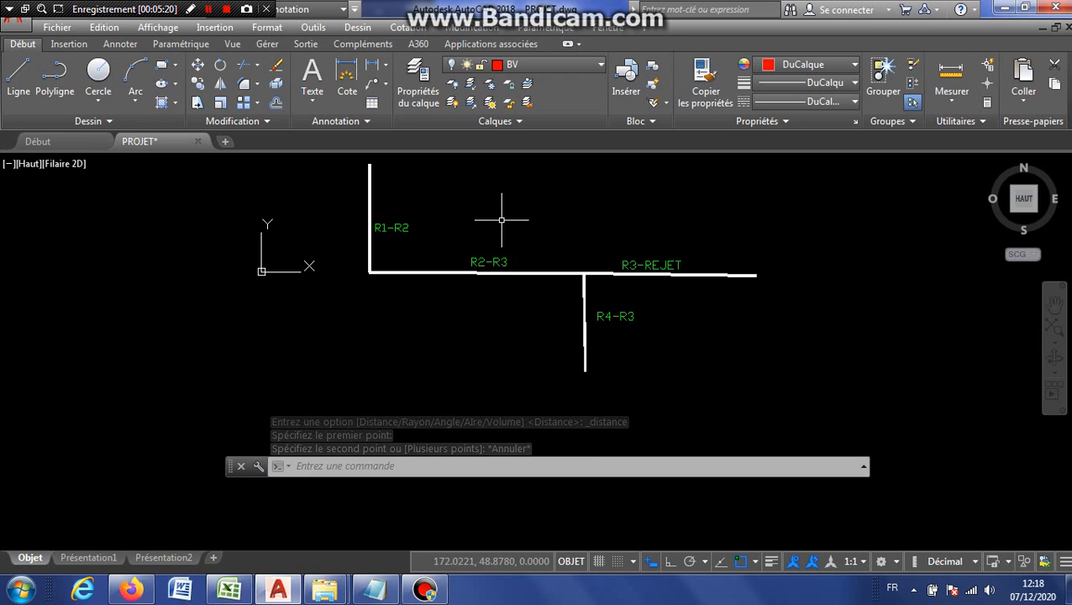
scroll(614, 277, up, 3)
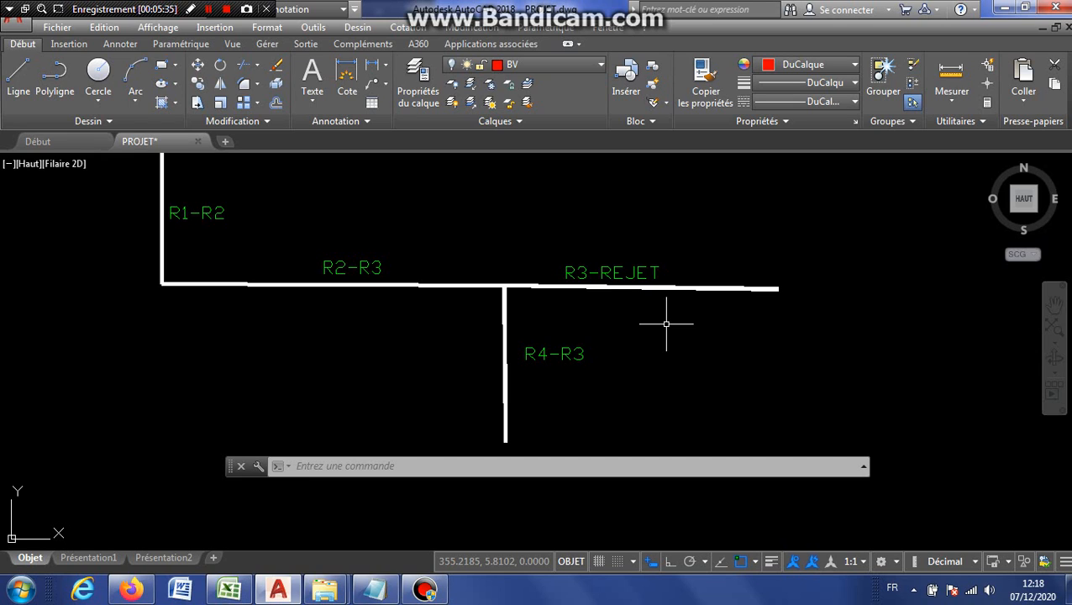
click(621, 267)
click(620, 268)
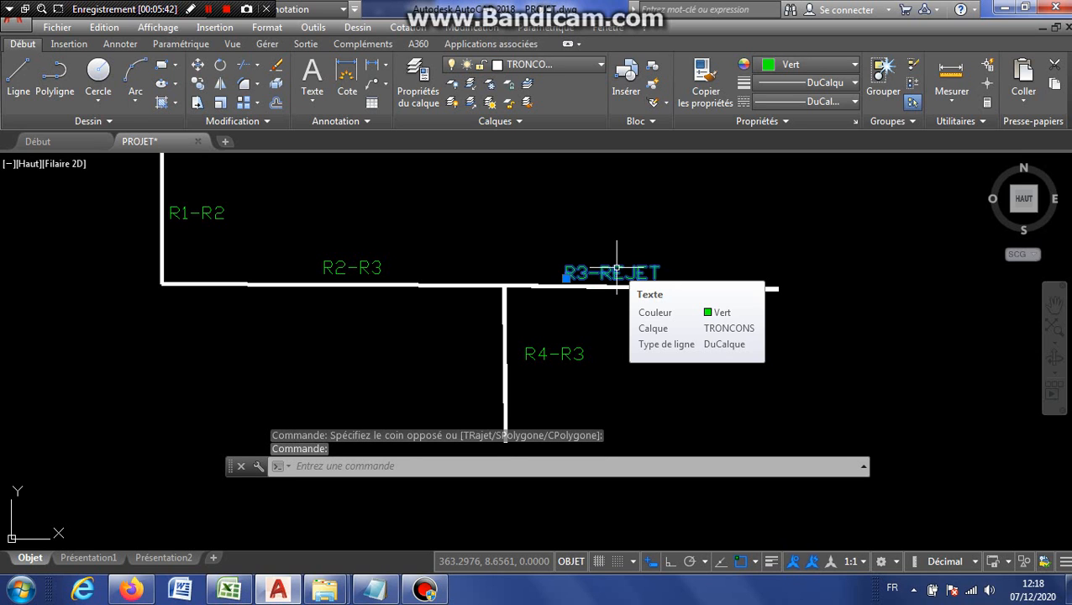
click(792, 66)
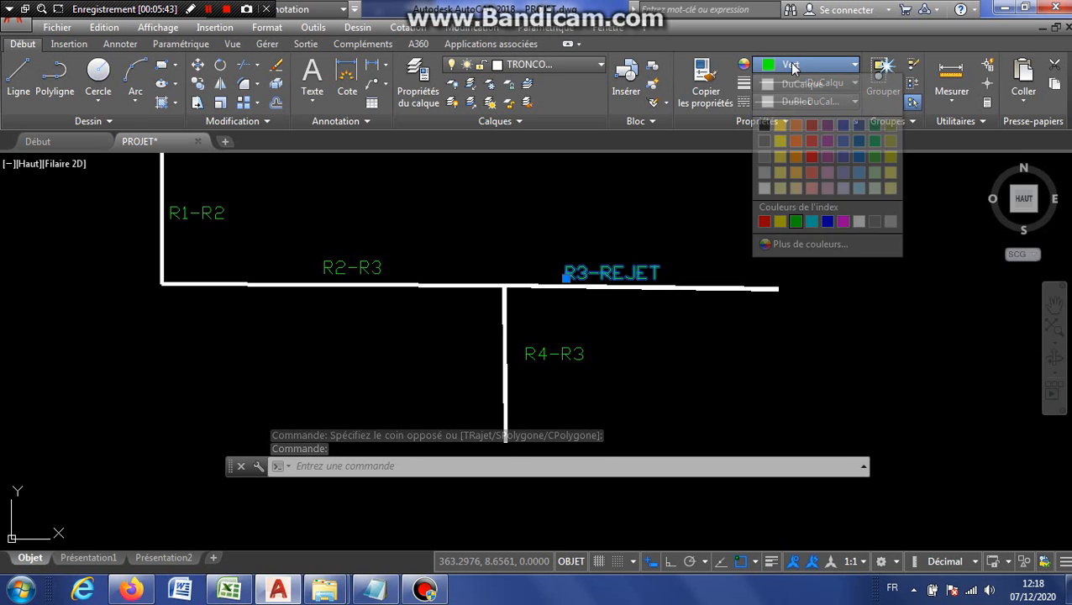
click(769, 85)
key(Escape)
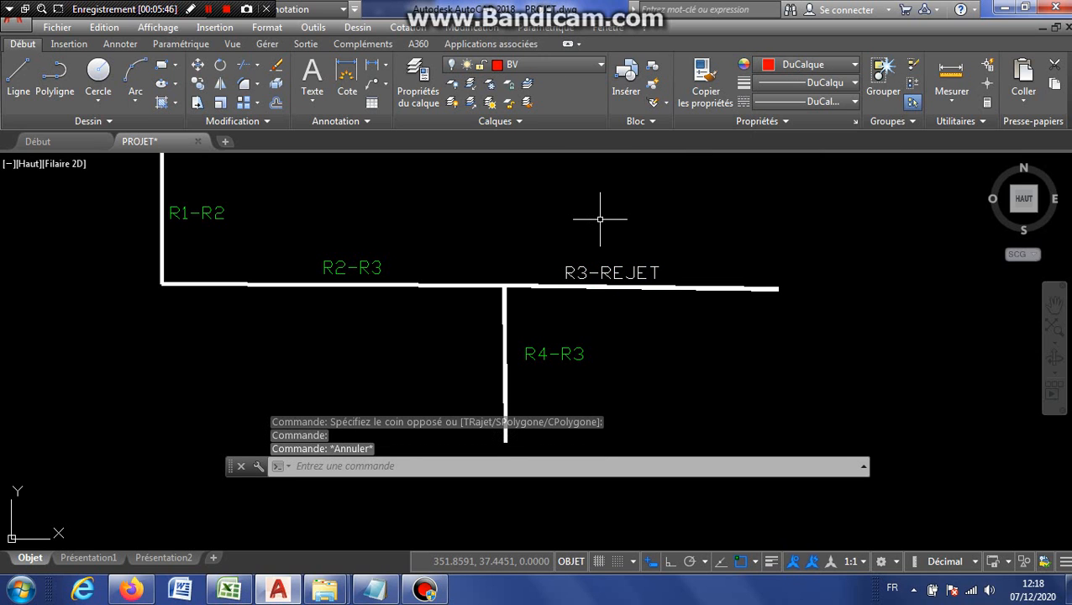
Step: Run the TR routine on the R3-REJET label, picking the pipe from its junction with R4-R3 to its outlet end
text(TR)
key(Return)
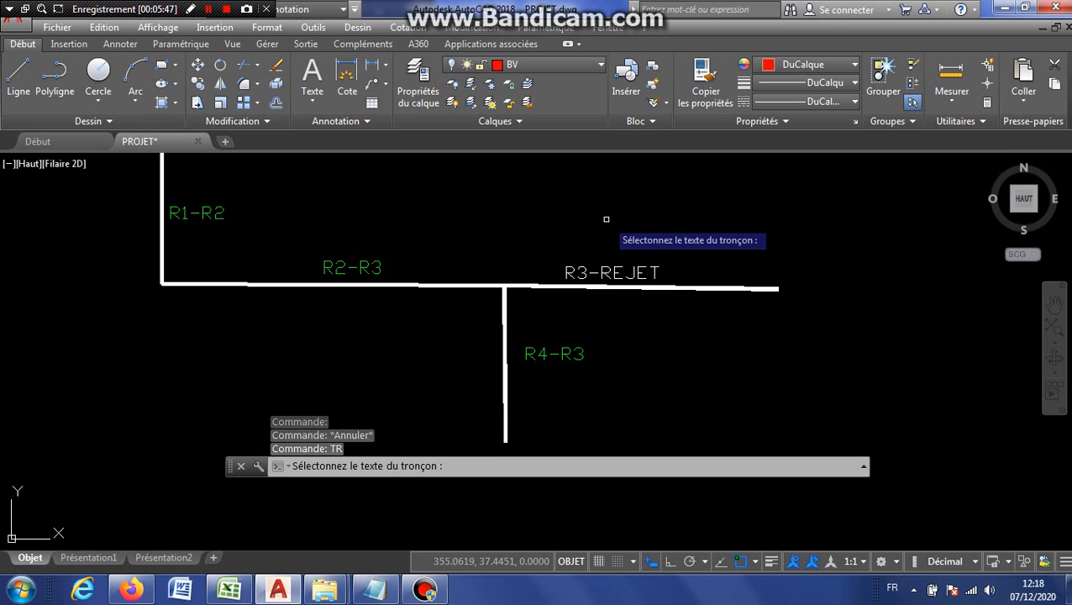
click(632, 274)
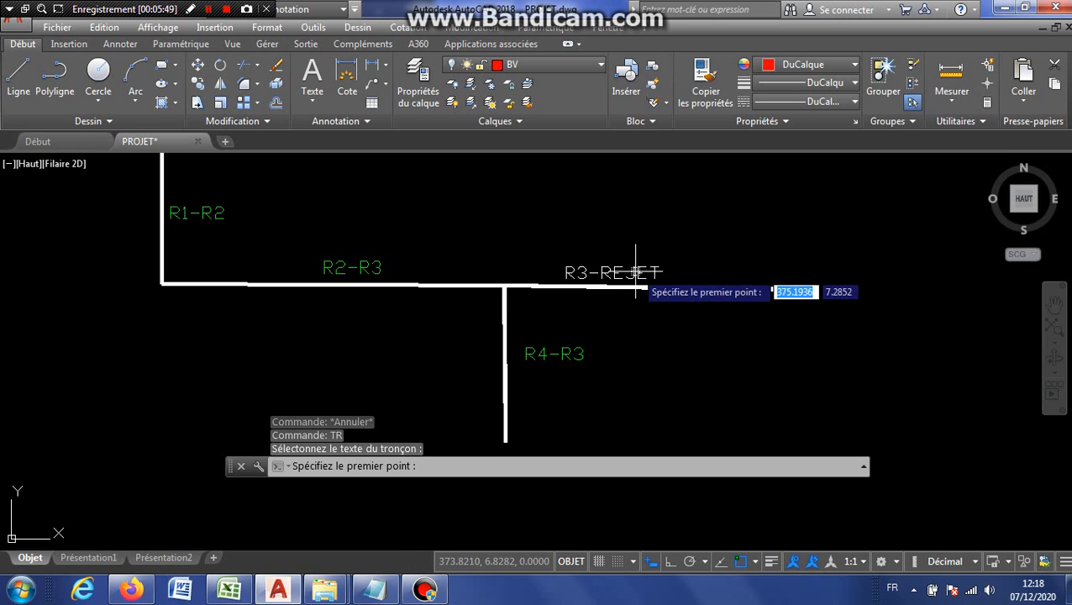
click(504, 285)
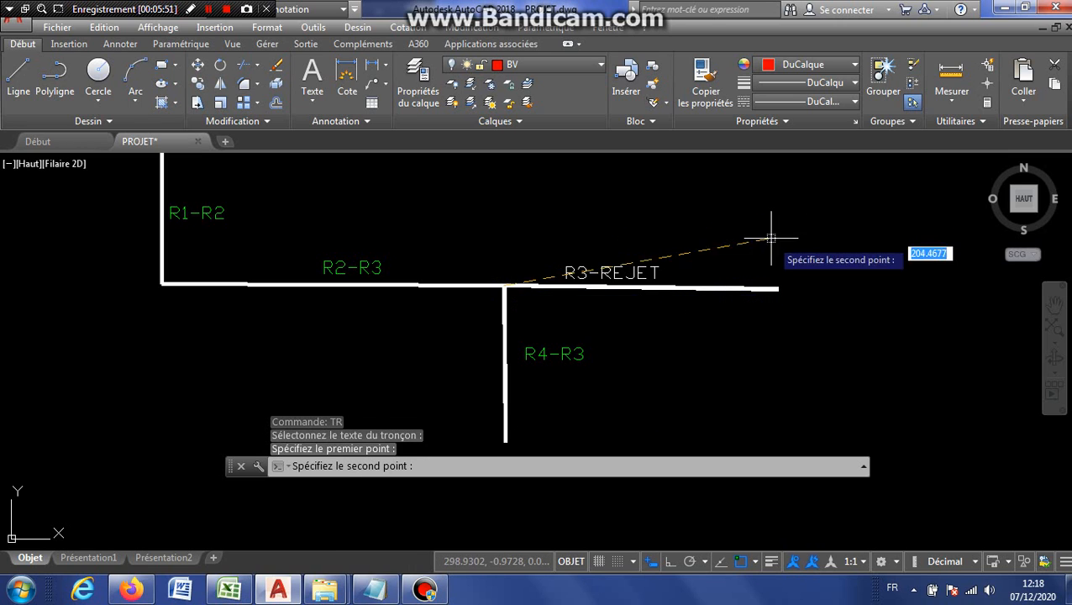
click(778, 287)
key(Return)
key(Return)
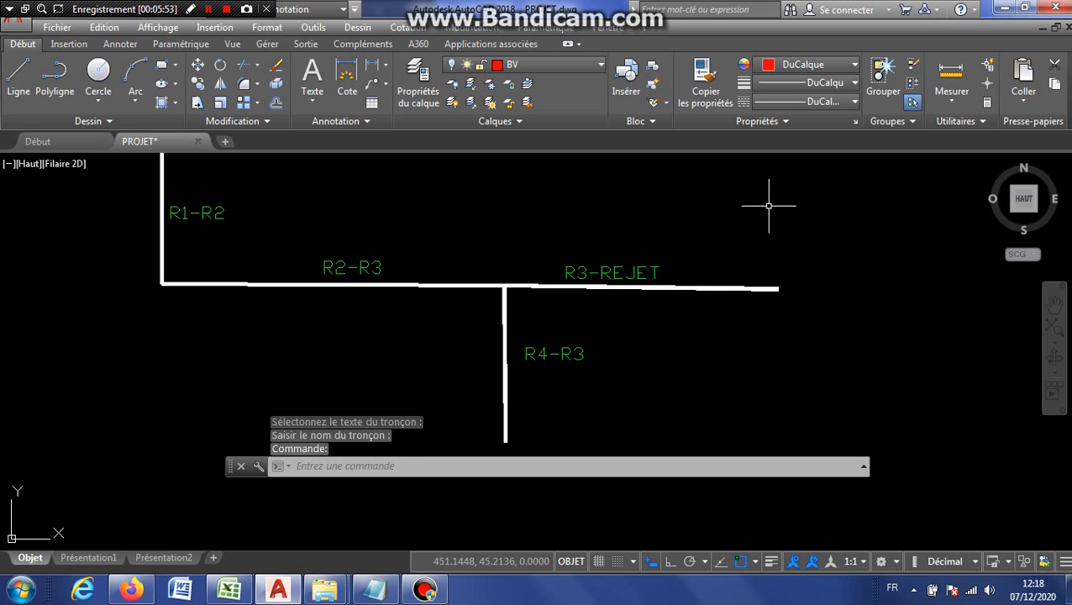
Step: Open PROJET.csv from the ASAINISSEMENT VERSION 4 folder in Excel and copy the R3-REJET name and length in A1:B1
mouse_move(326, 595)
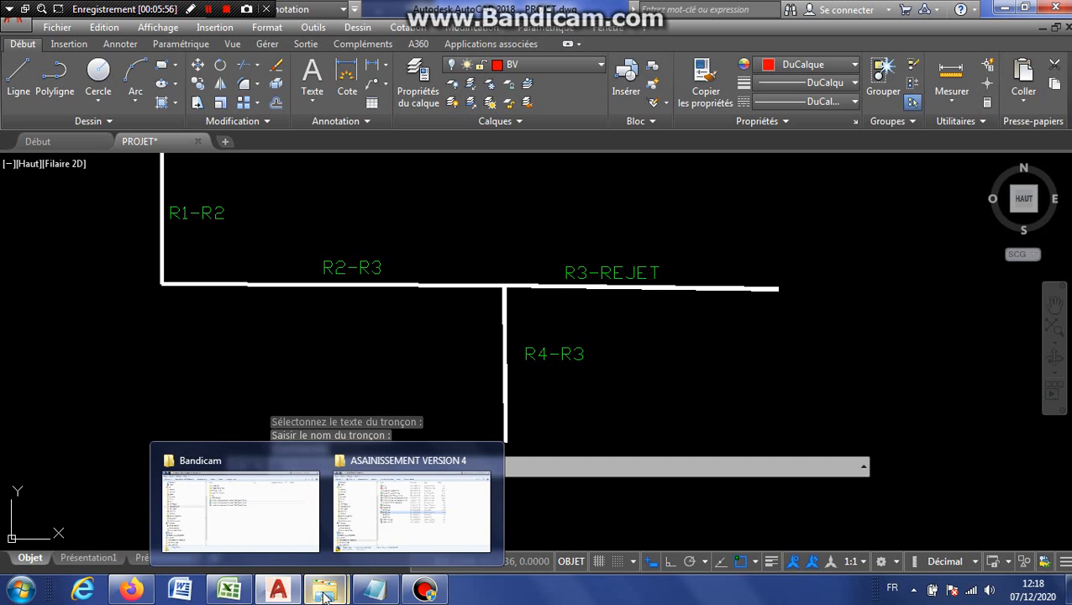
mouse_move(391, 591)
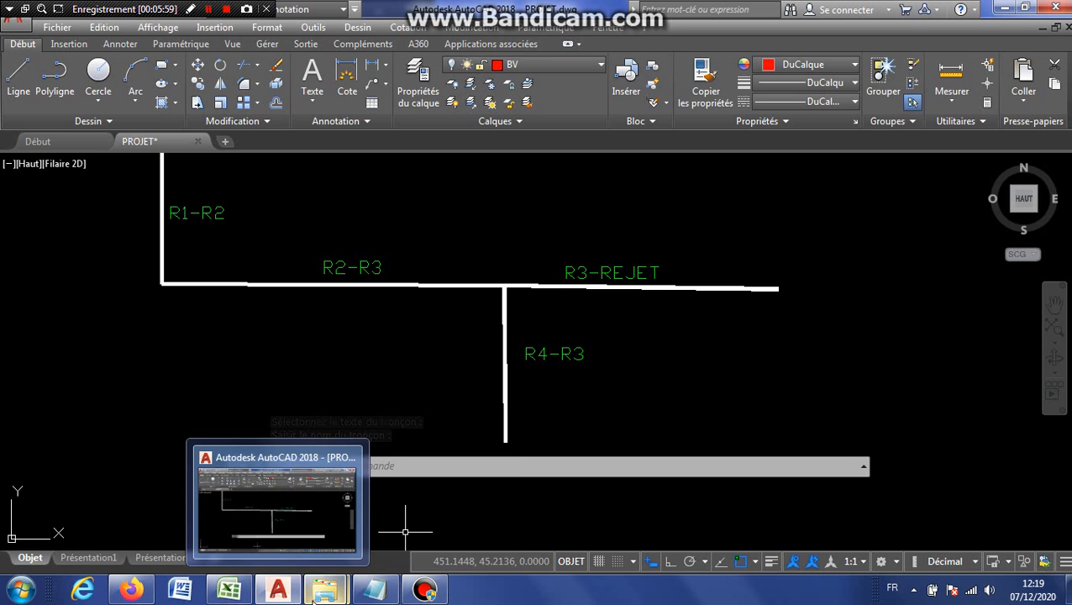
click(401, 521)
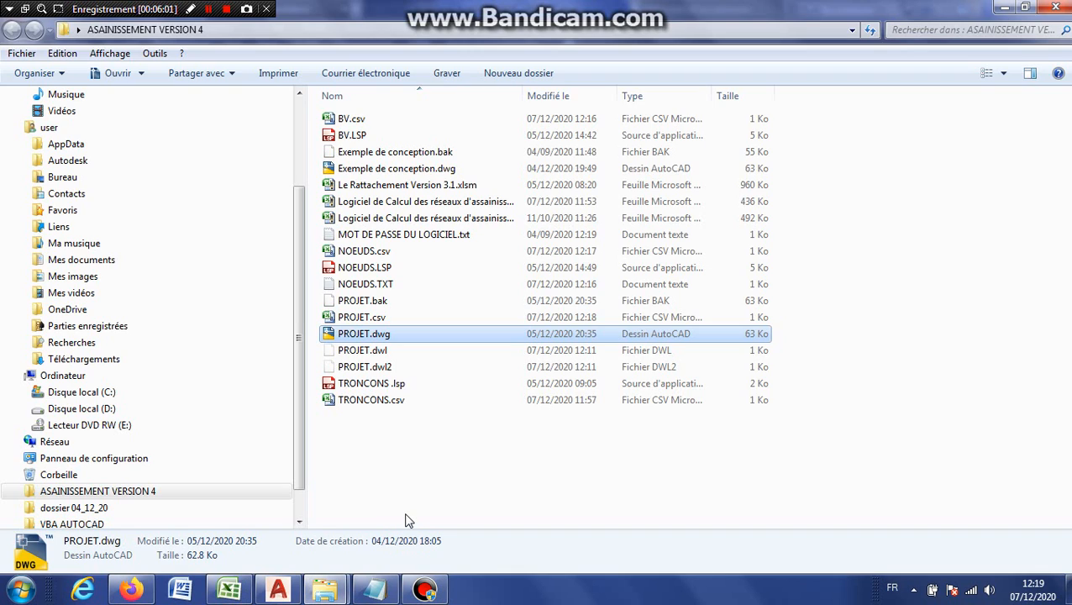
double_click(364, 319)
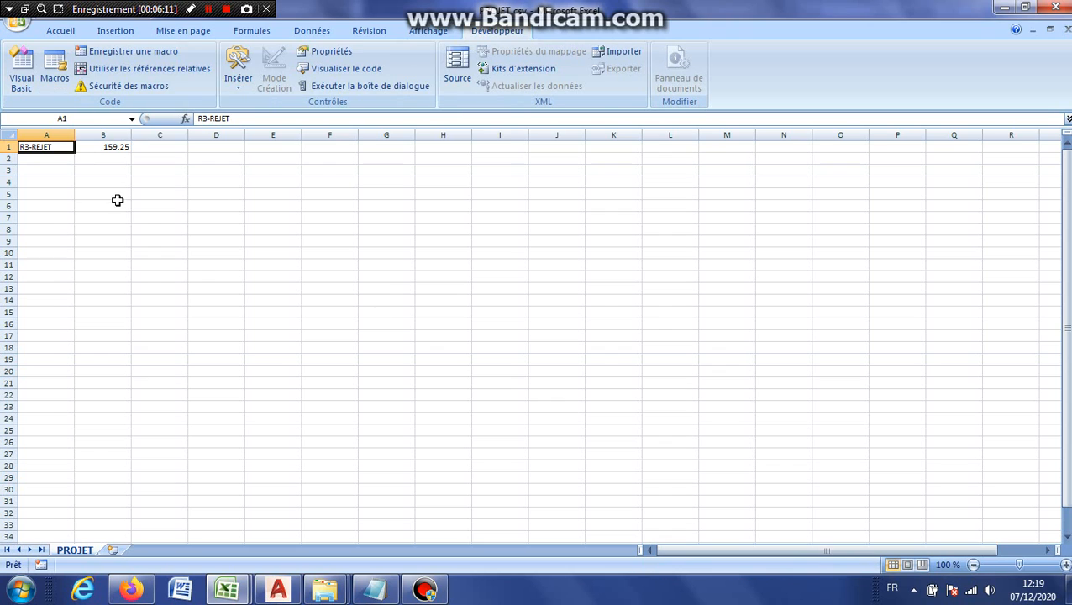
drag(44, 150, 127, 148)
key(ctrl+c)
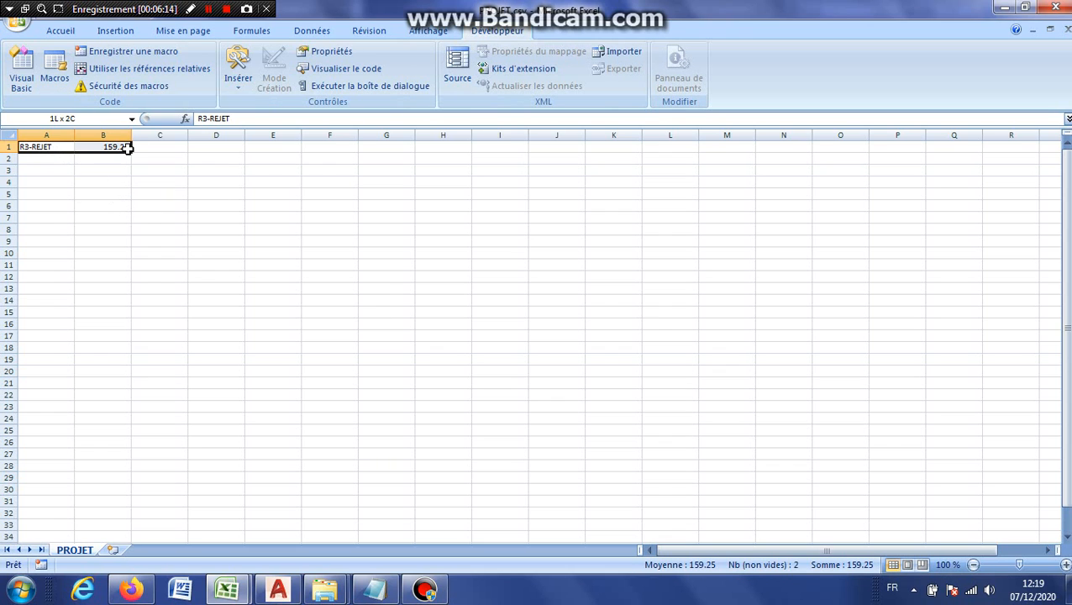
click(60, 32)
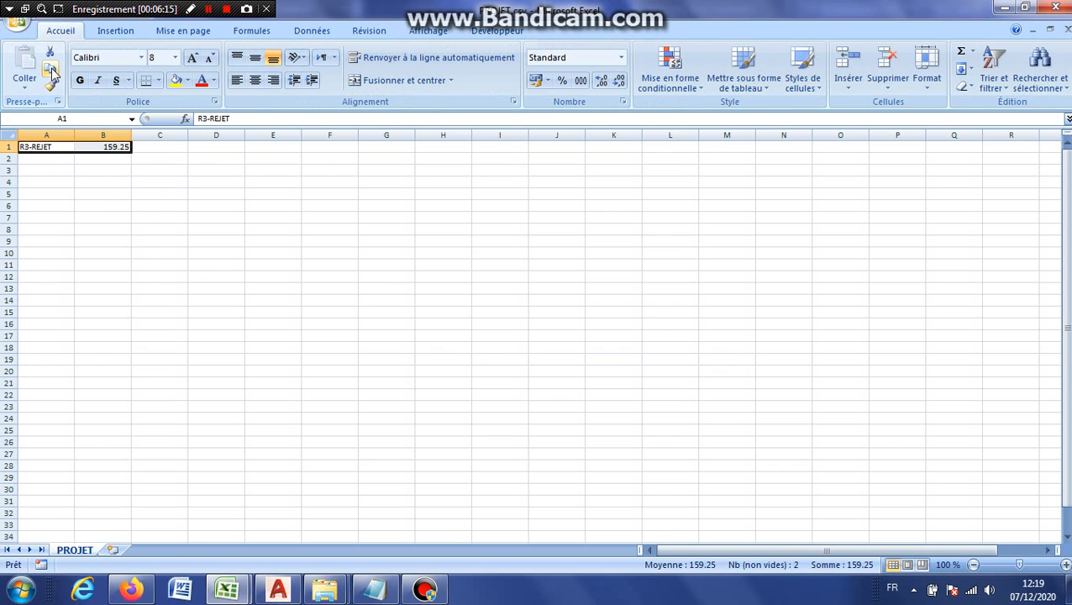
click(51, 68)
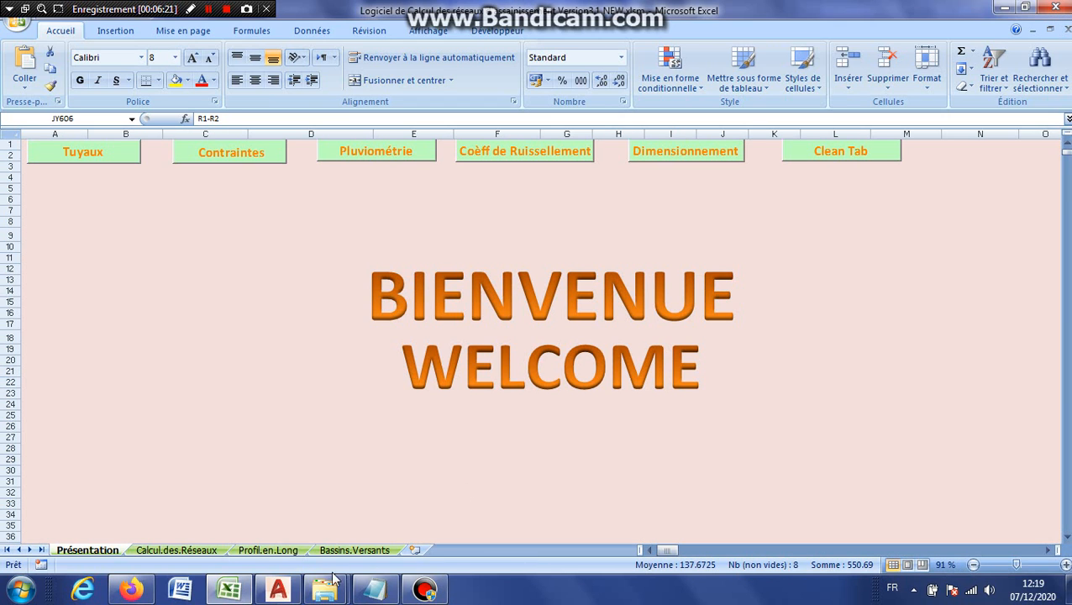
Step: Open TRONCONS.csv from the ASAINISSEMENT VERSION 4 folder and paste the copied R3-REJET data over cells A4:B4
mouse_move(334, 578)
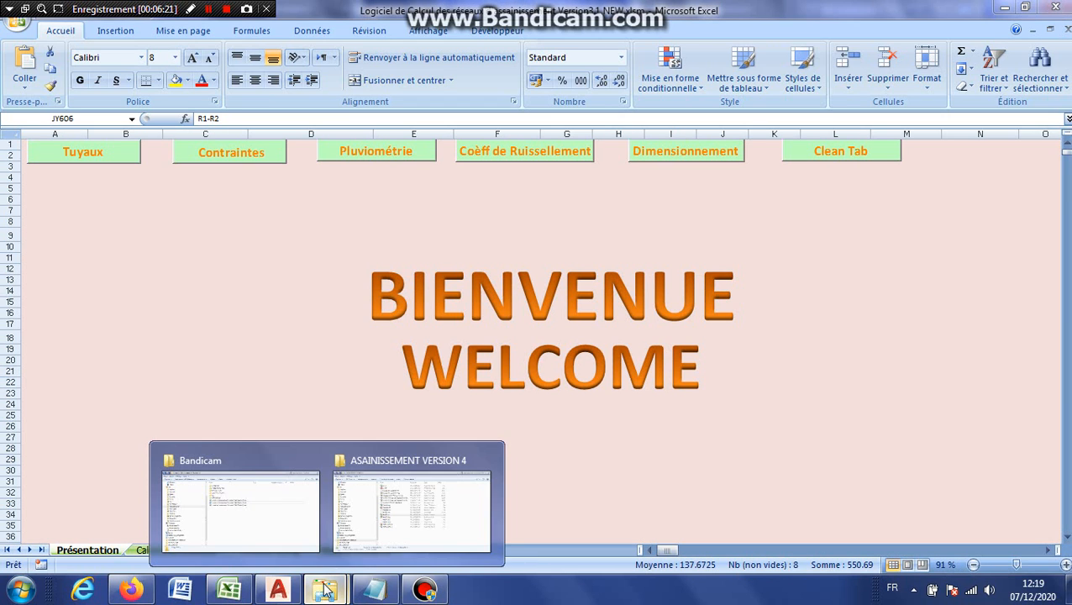
click(409, 531)
double_click(391, 401)
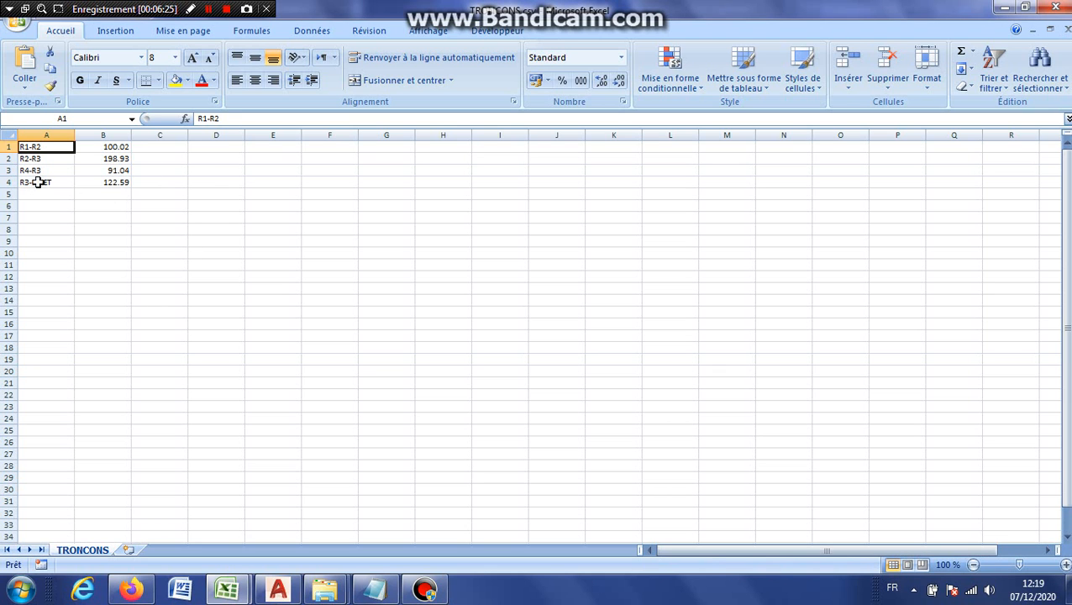
drag(38, 182, 99, 182)
click(28, 71)
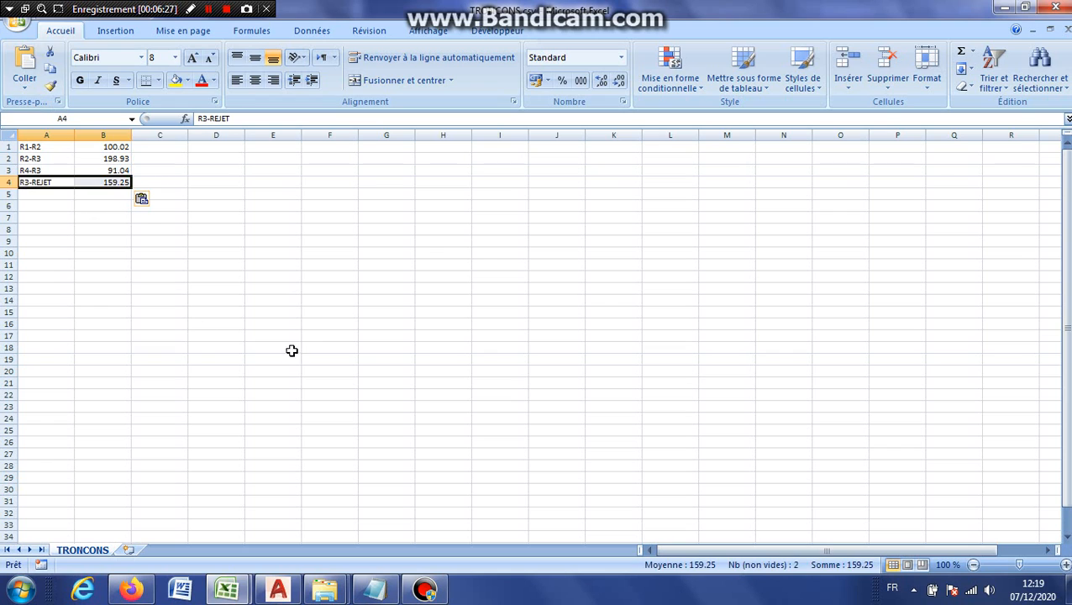
Step: Save TRONCONS.csv in its semicolon-separated CSV format and close it without saving again
click(290, 350)
click(21, 32)
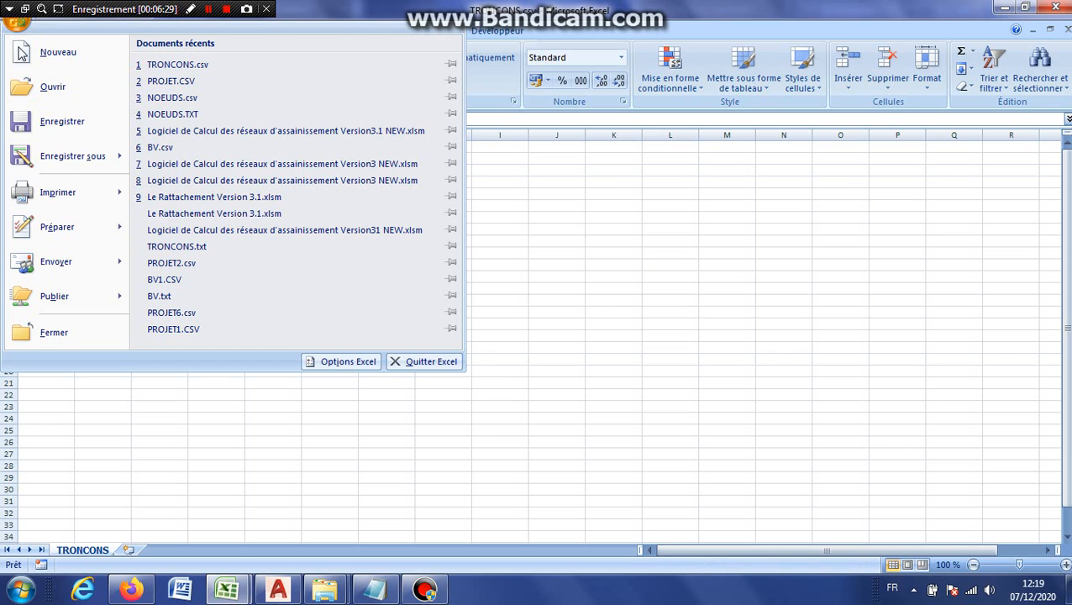
click(61, 121)
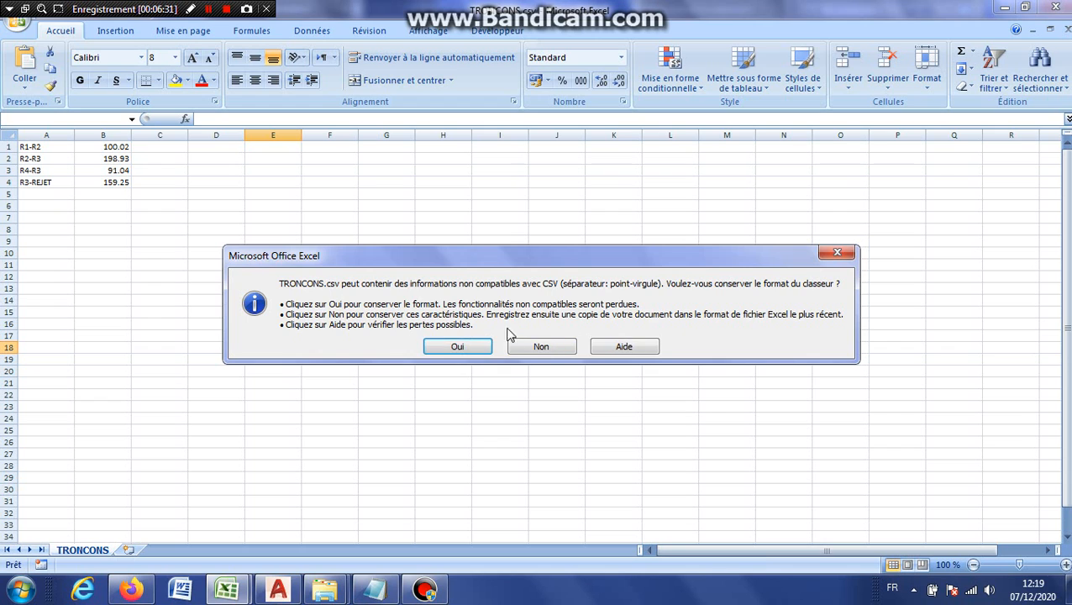
click(455, 348)
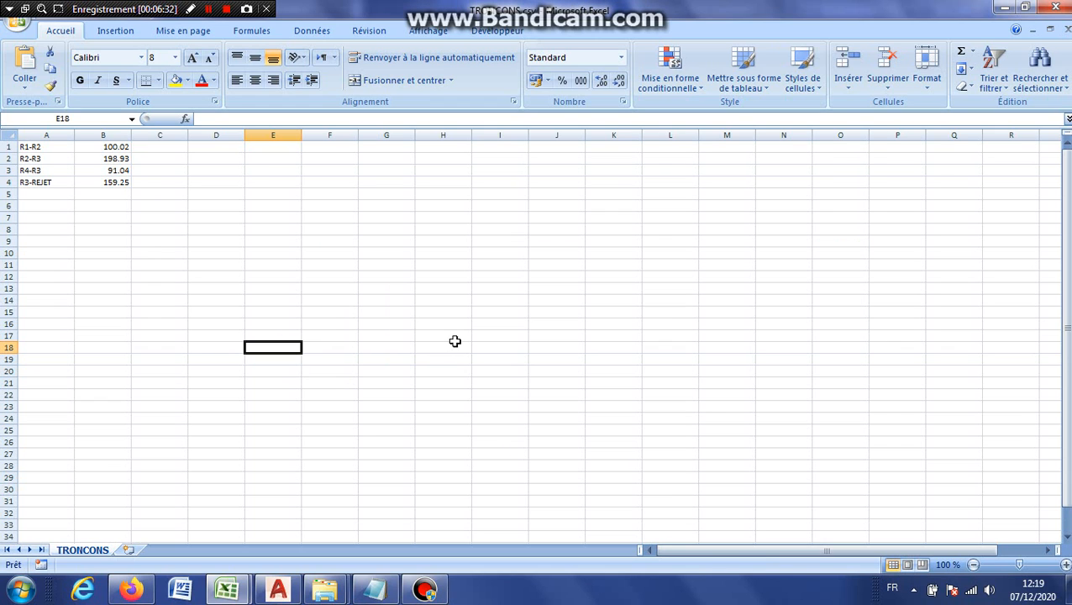
click(1056, 9)
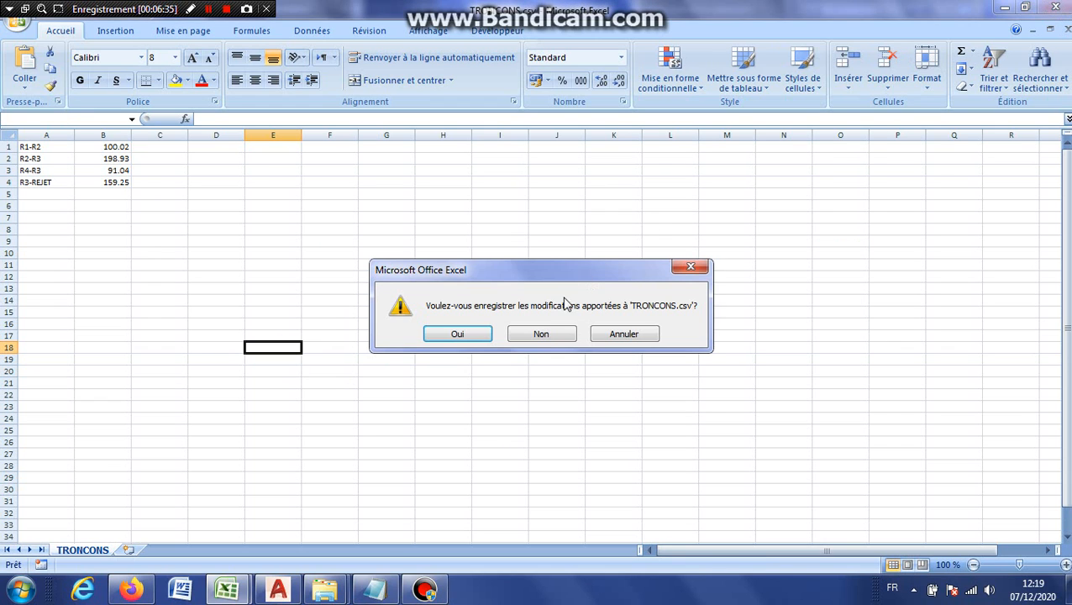
click(537, 333)
Step: Delete PROJET.csv and NOEUDS.TXT from the ASAINISSEMENT VERSION 4 folder
mouse_move(324, 598)
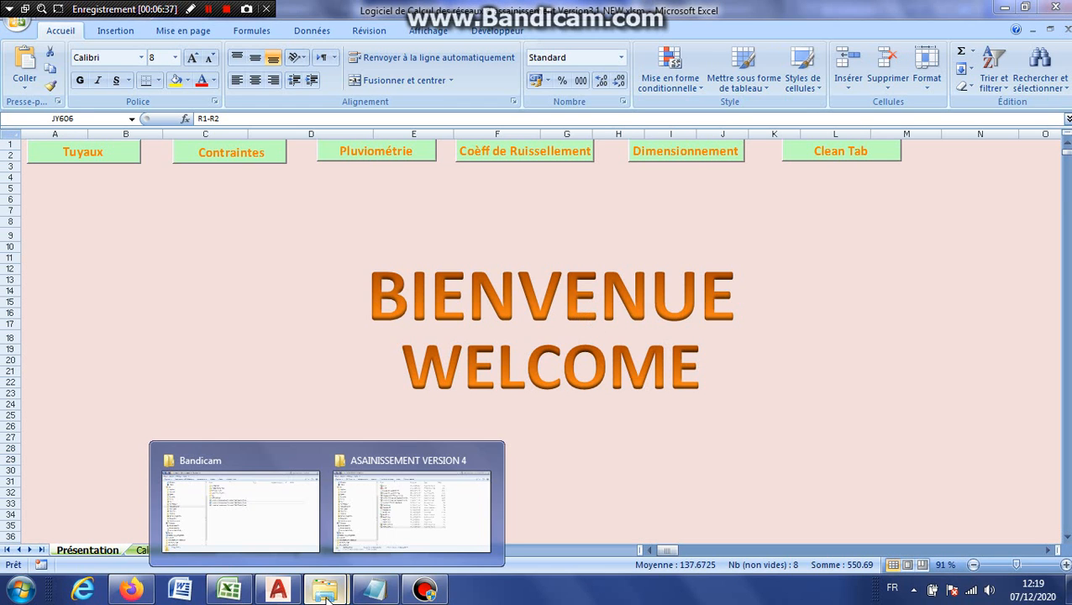
click(385, 514)
click(376, 323)
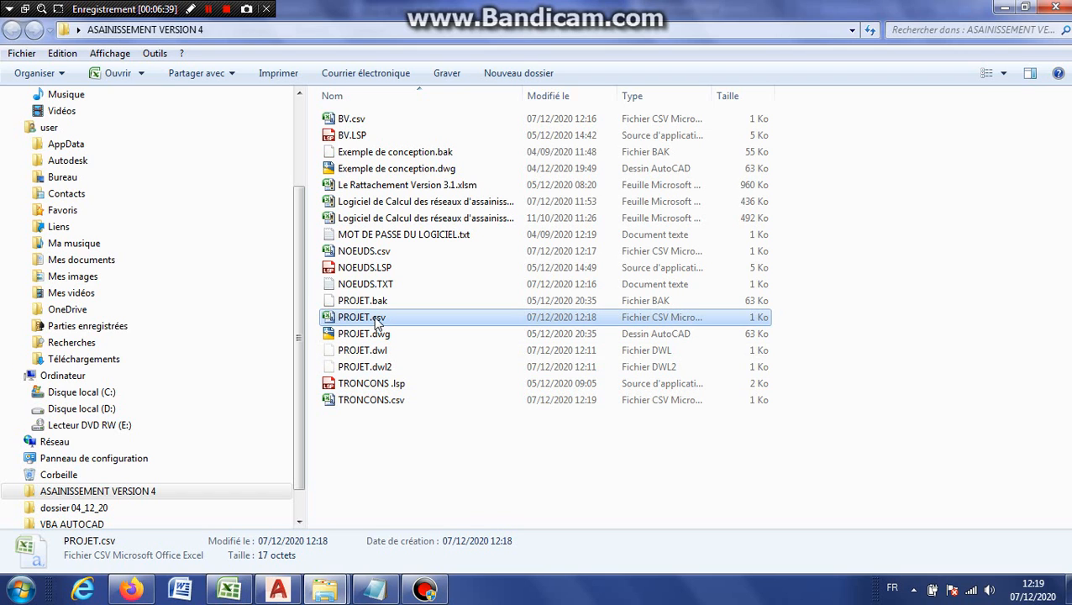
key(Delete)
click(606, 360)
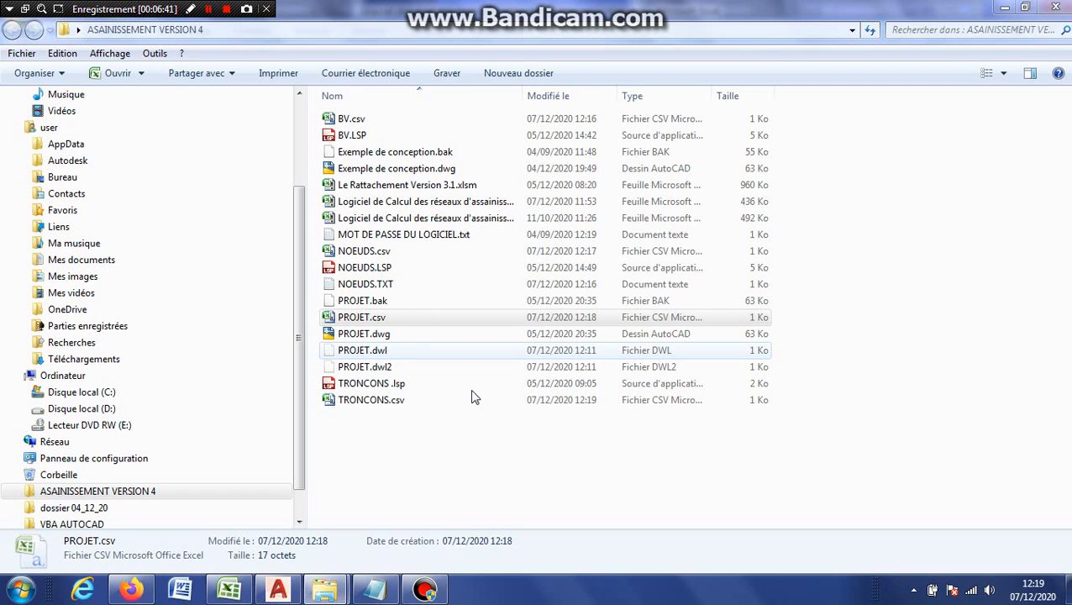
click(388, 287)
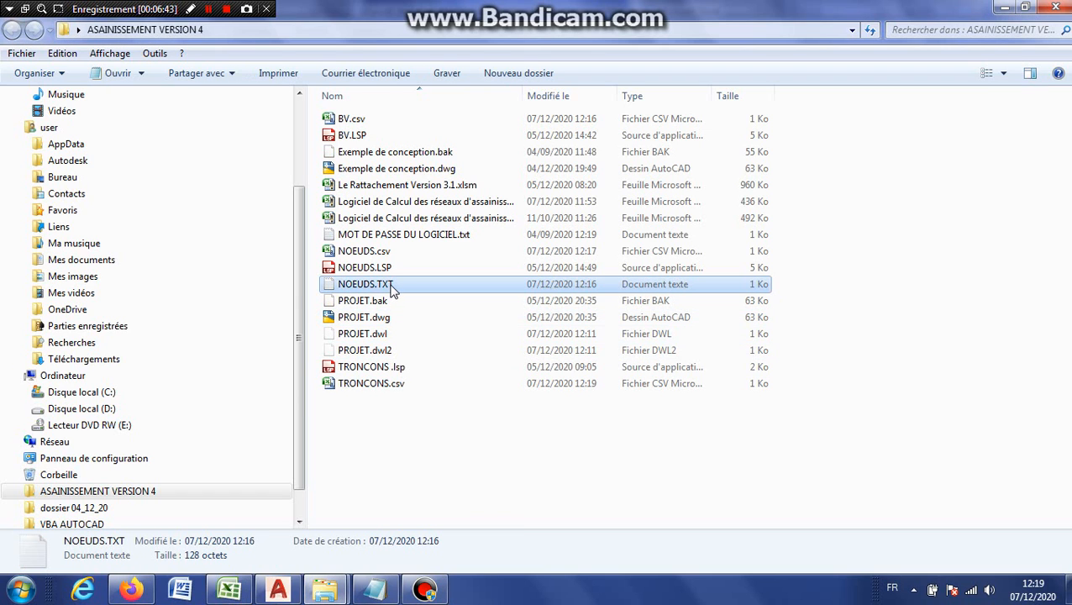
key(Delete)
click(606, 360)
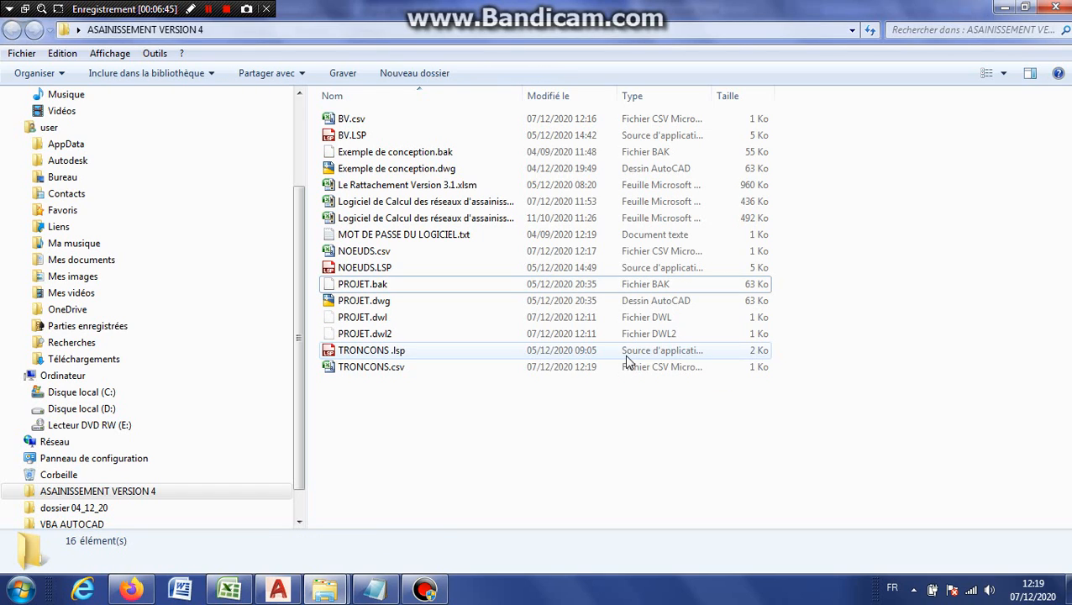
Step: Switch to AutoCAD and turn on the BV and NOEUDS layers to show the whole PROJET drawing
click(278, 589)
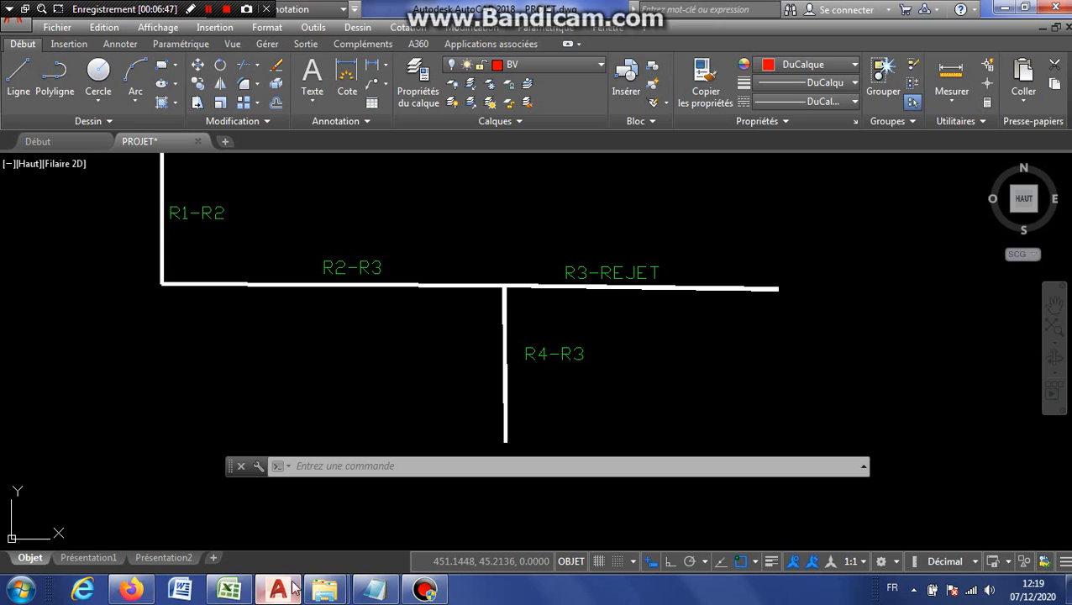
scroll(542, 334, down, 5)
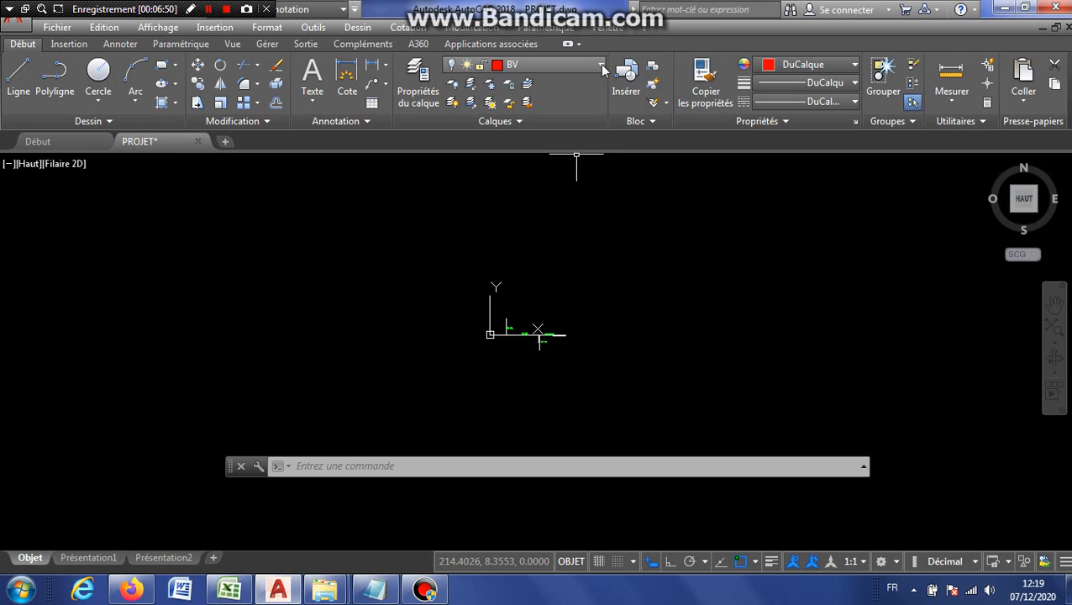
click(600, 64)
click(454, 102)
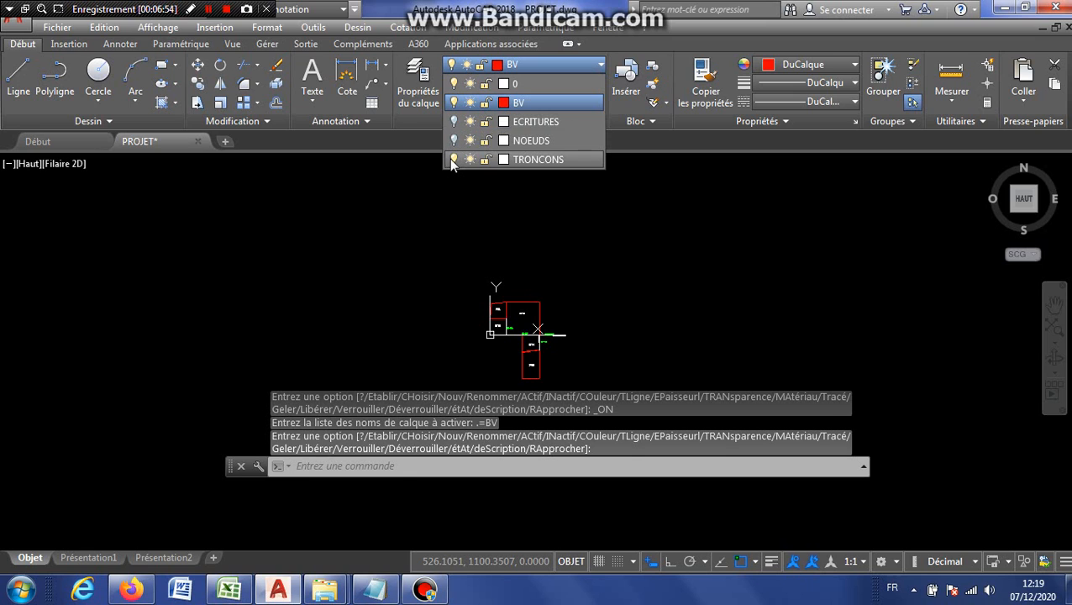
click(455, 140)
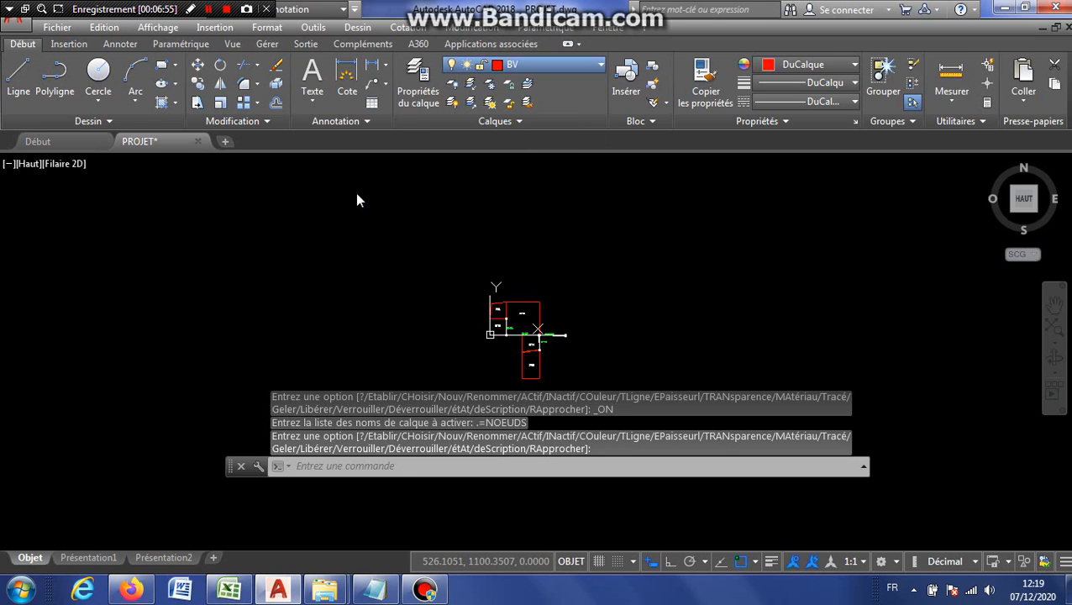
scroll(541, 311, up, 3)
scroll(542, 311, down, 3)
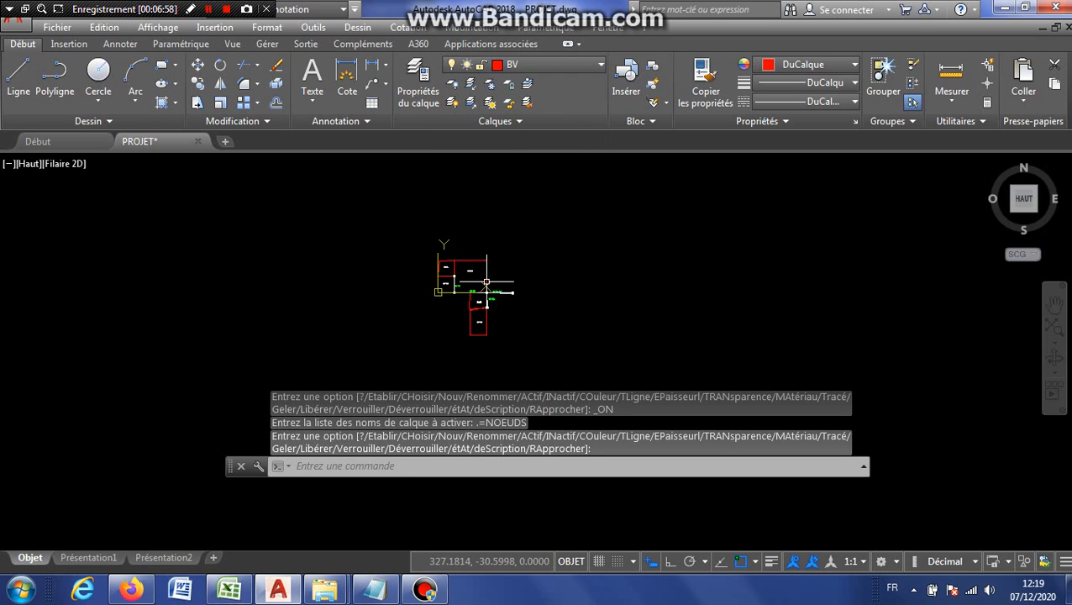
scroll(563, 285, up, 3)
Step: Switch to the sewer calculation workbook in Excel and open the Réseaux page of the Dimensionnement form
click(231, 590)
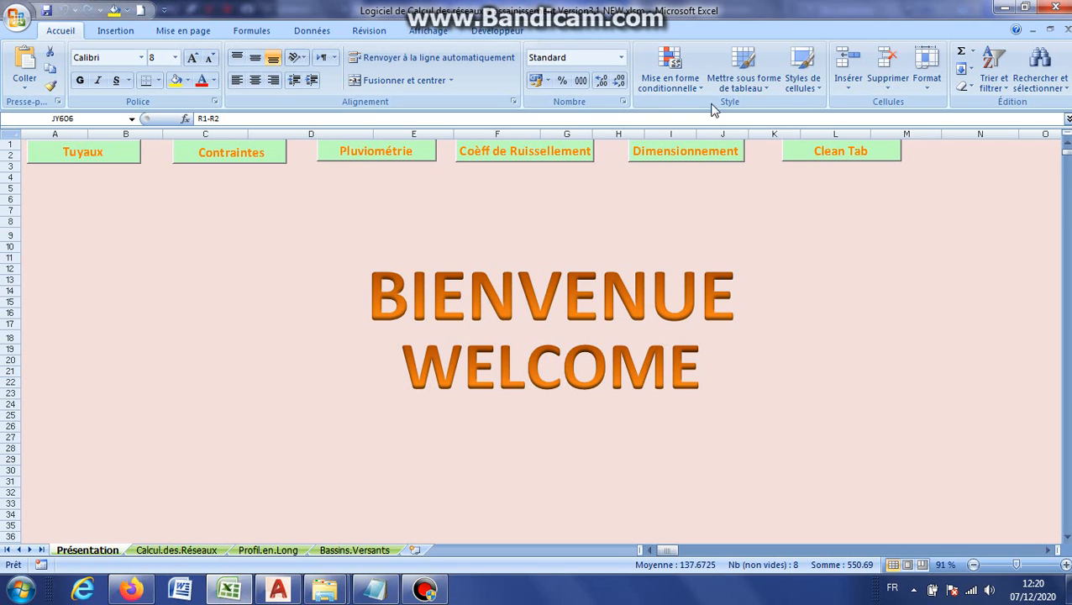
click(678, 152)
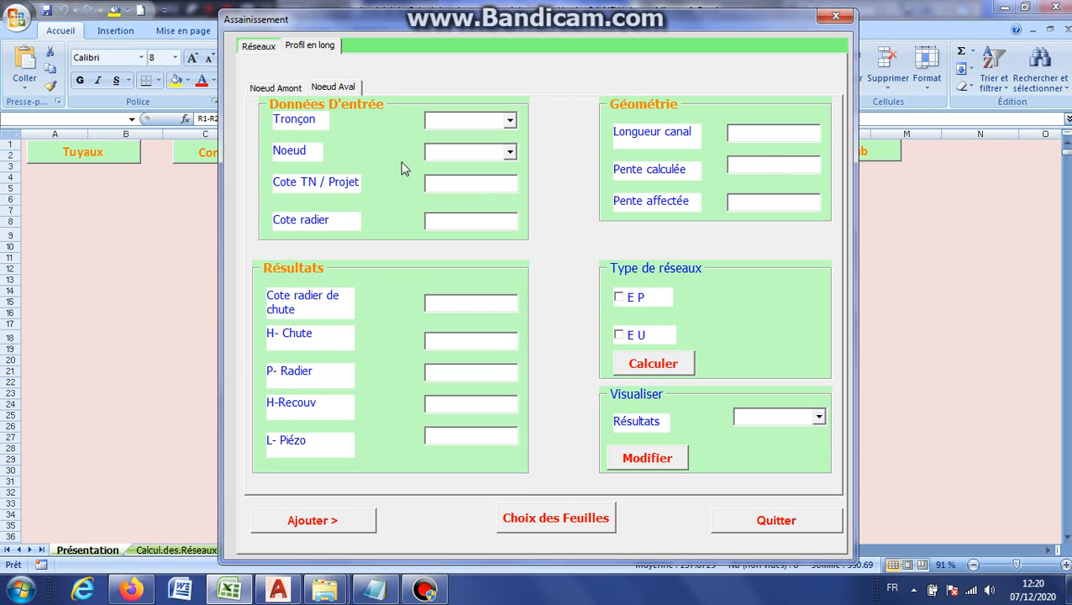
click(260, 47)
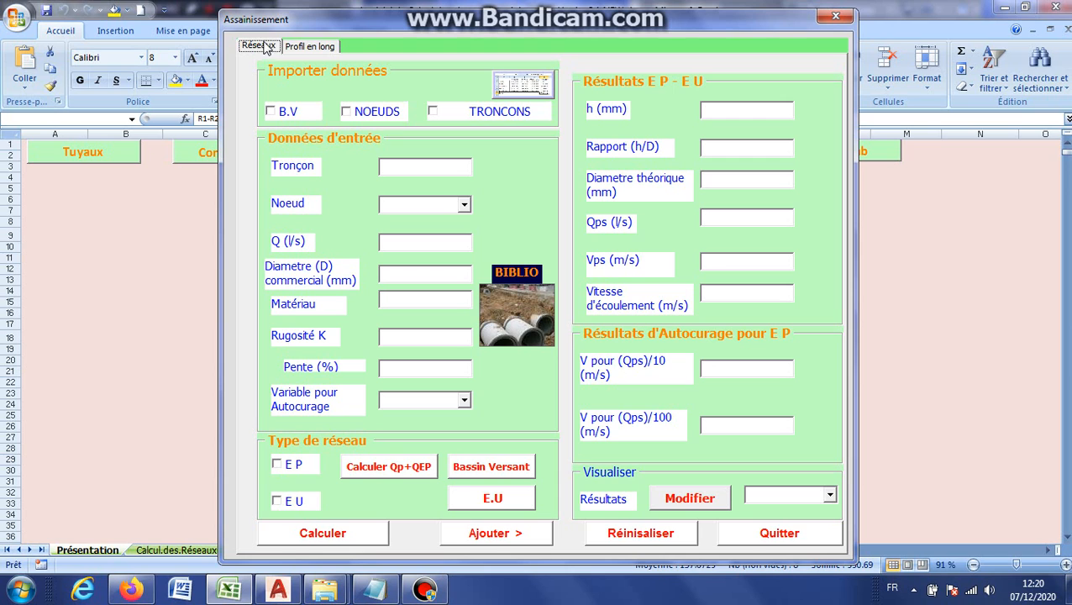
Step: Import the basin data from BV.csv in the ASAINISSEMENT VERSION 4 folder on the desktop
click(270, 112)
click(543, 92)
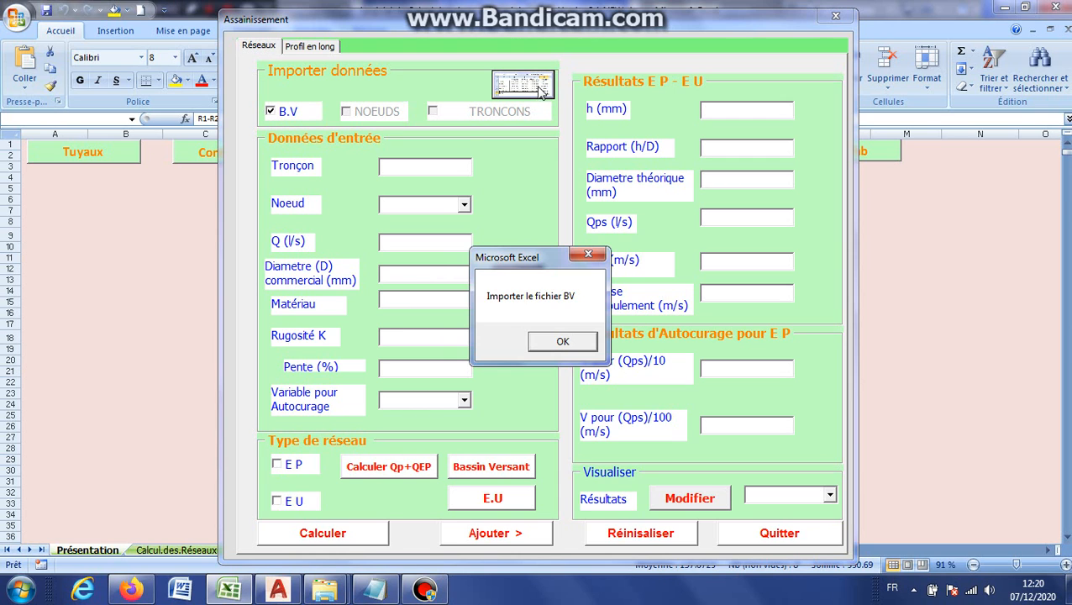
click(561, 344)
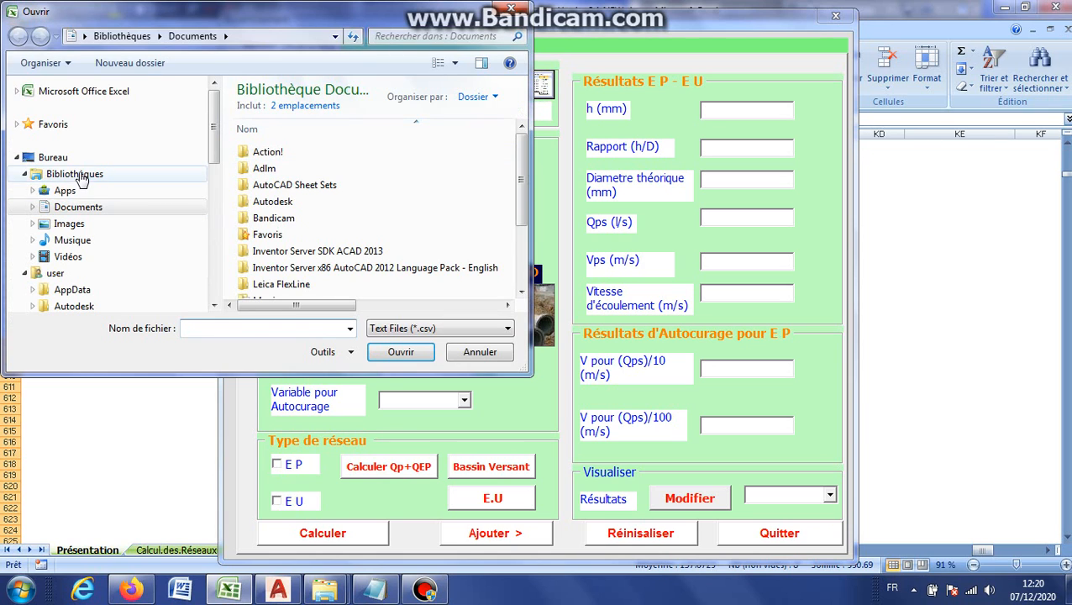
double_click(61, 164)
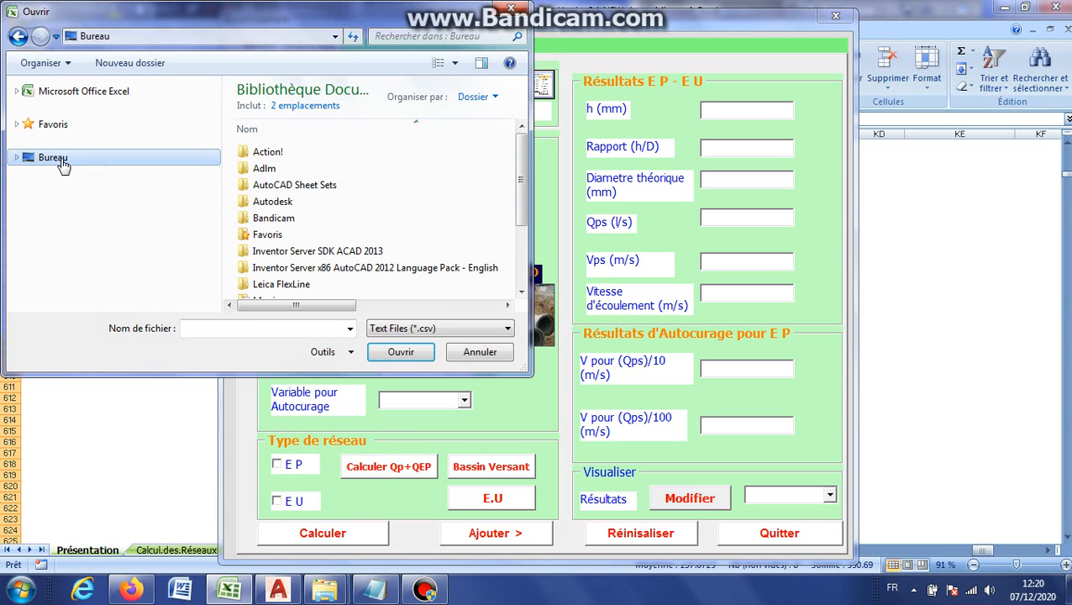
scroll(503, 263, down, 1)
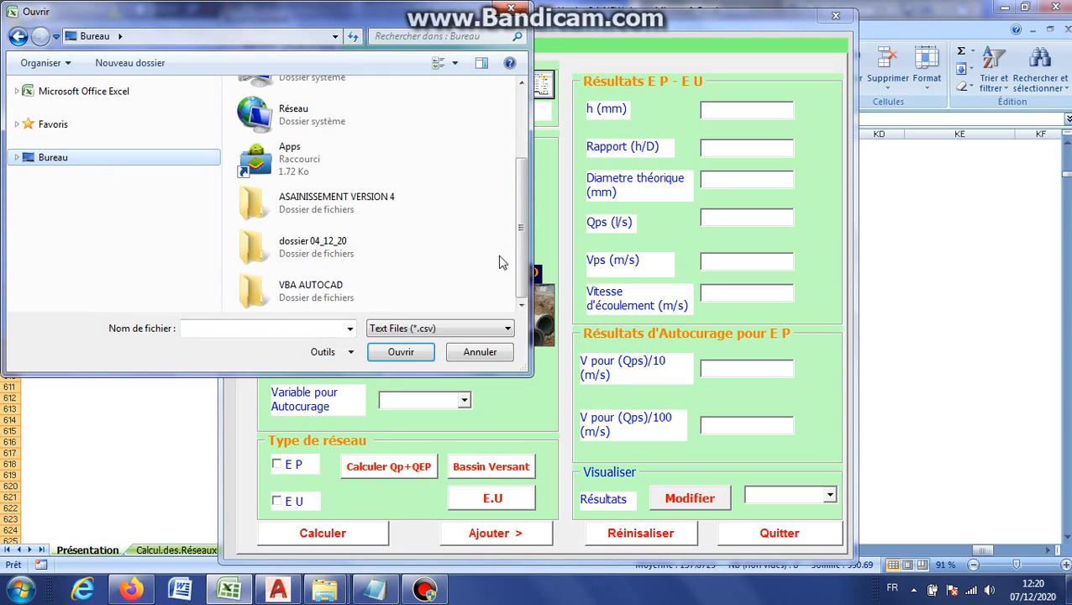
double_click(334, 202)
click(270, 111)
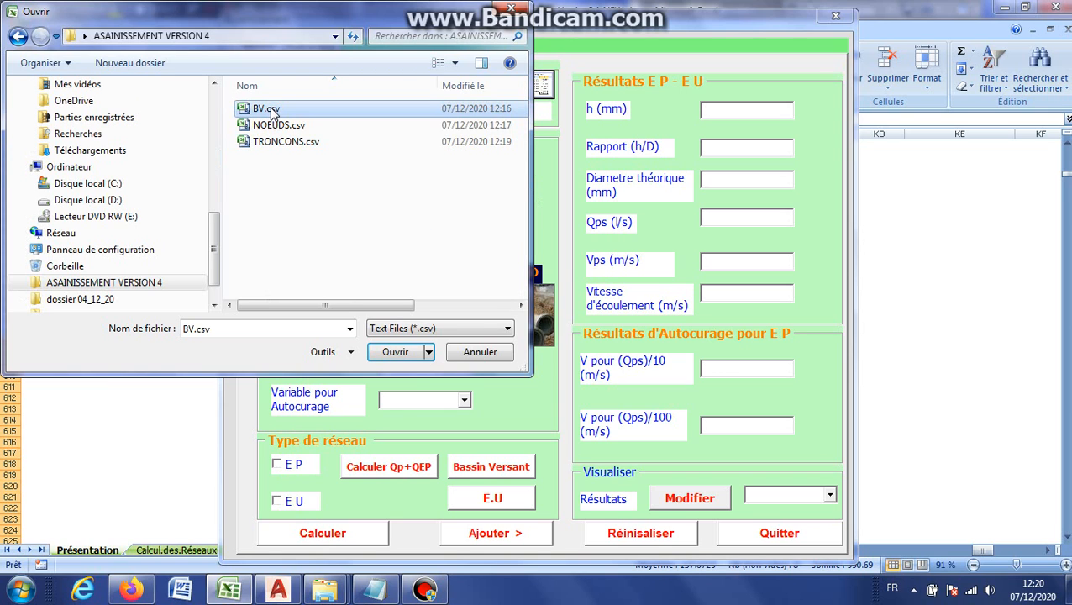
click(404, 347)
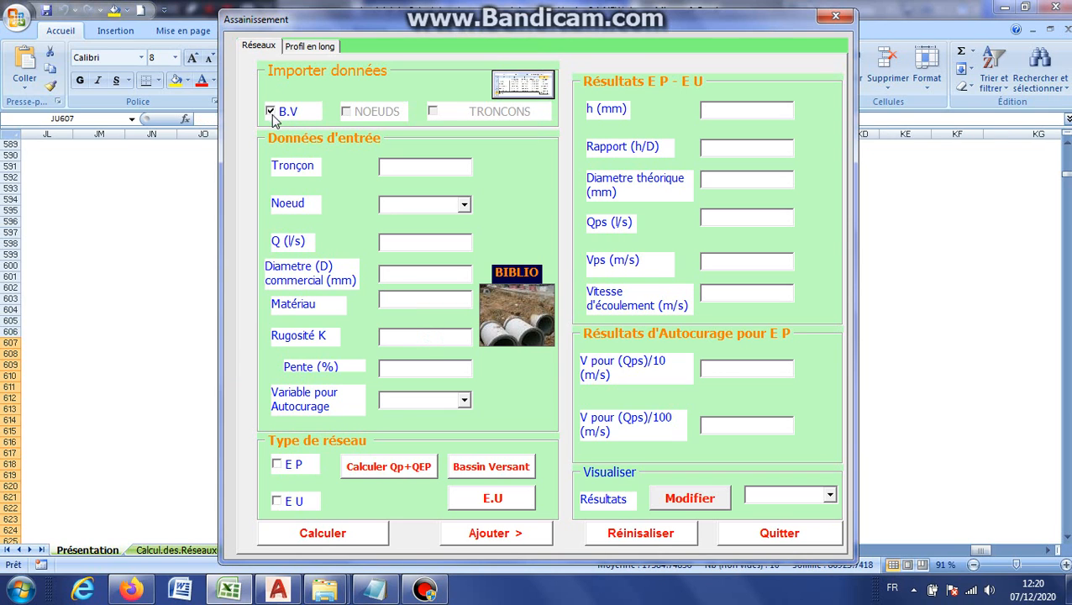
Step: Import the node data from NOEUDS.csv in the same folder and clear the NOEUDS import option
click(360, 112)
click(525, 85)
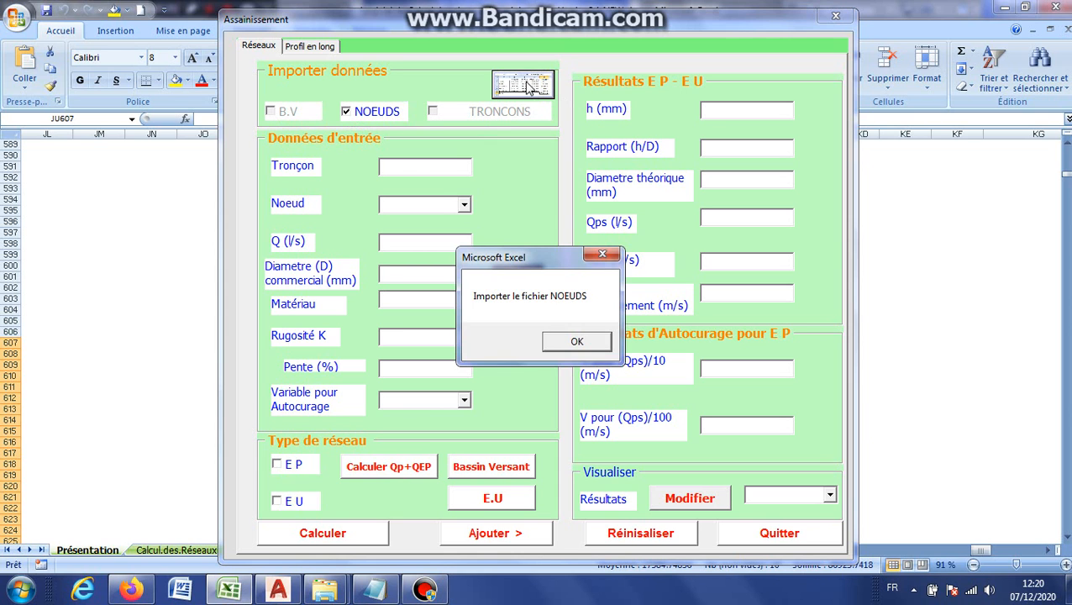
click(560, 341)
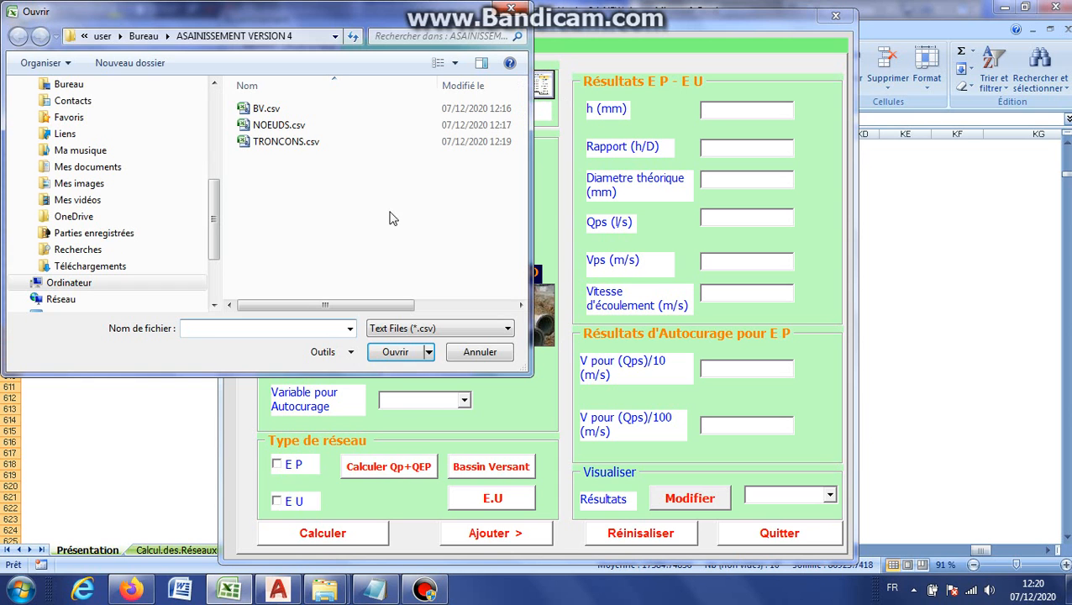
click(278, 125)
click(400, 352)
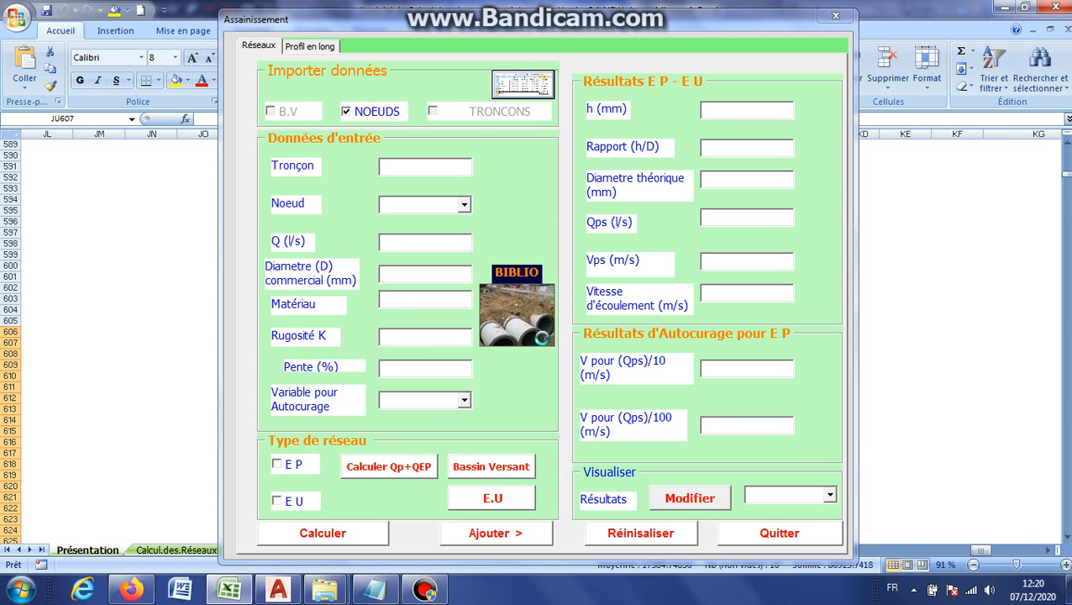
click(348, 112)
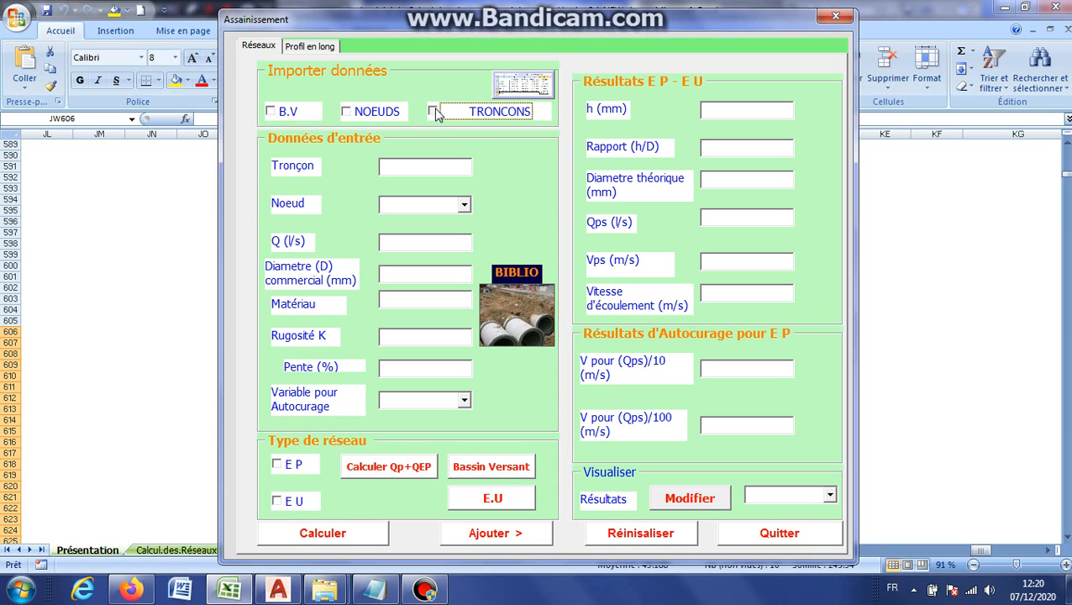
Step: Import the pipe data from TRONCONS.csv in the same folder and clear the TRONCONS import option
click(434, 111)
click(541, 84)
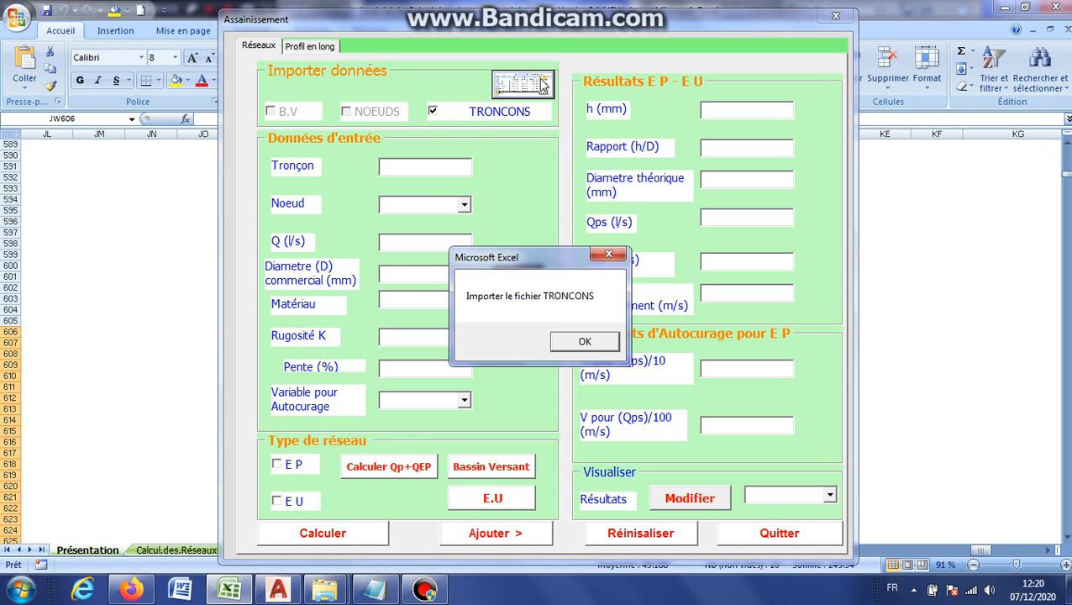
click(582, 345)
click(282, 142)
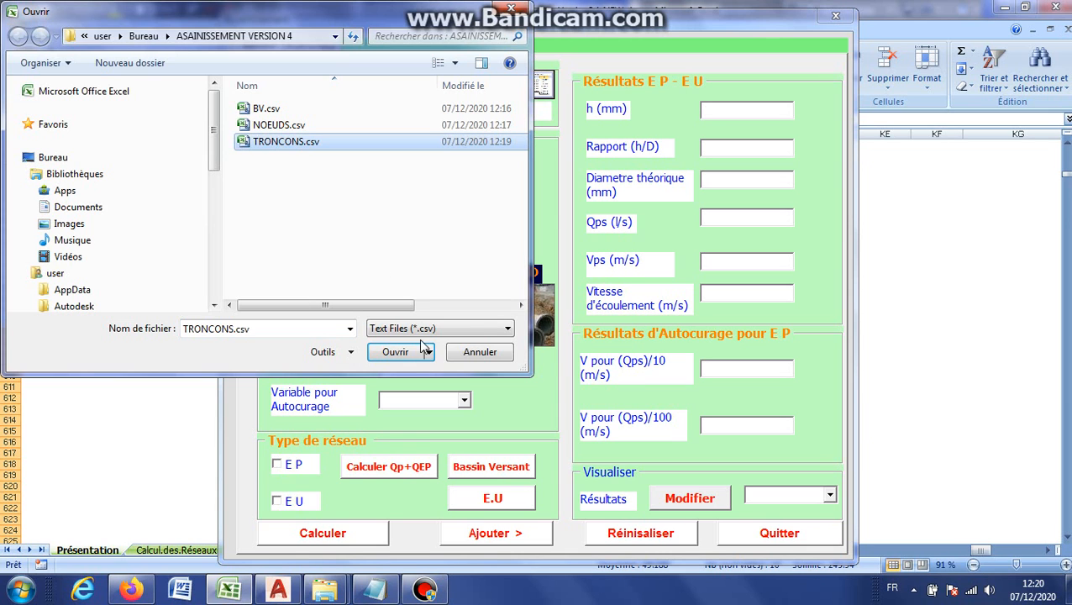
click(420, 349)
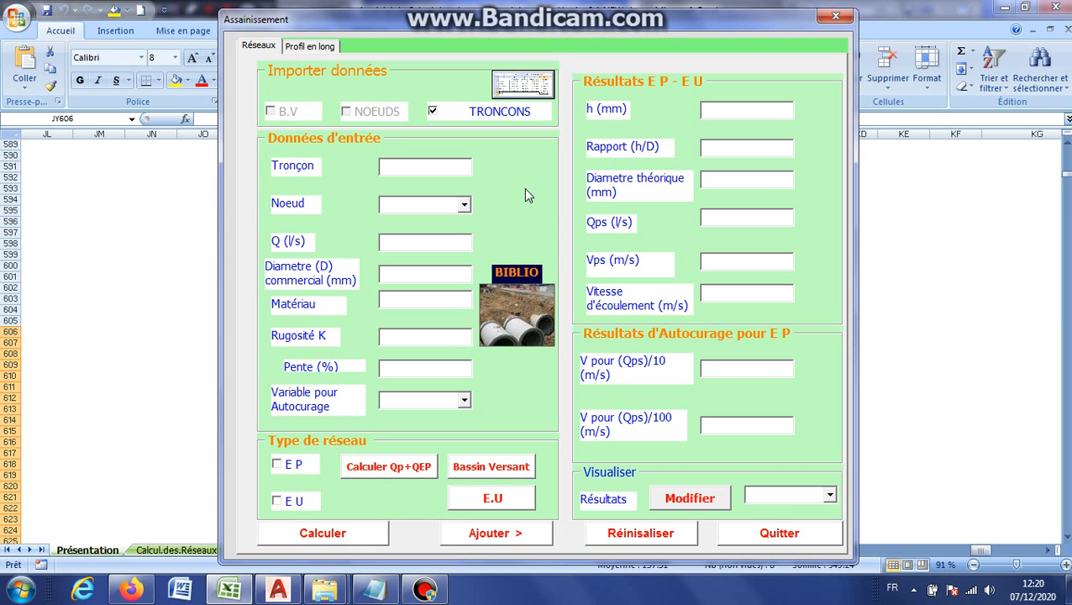
click(434, 113)
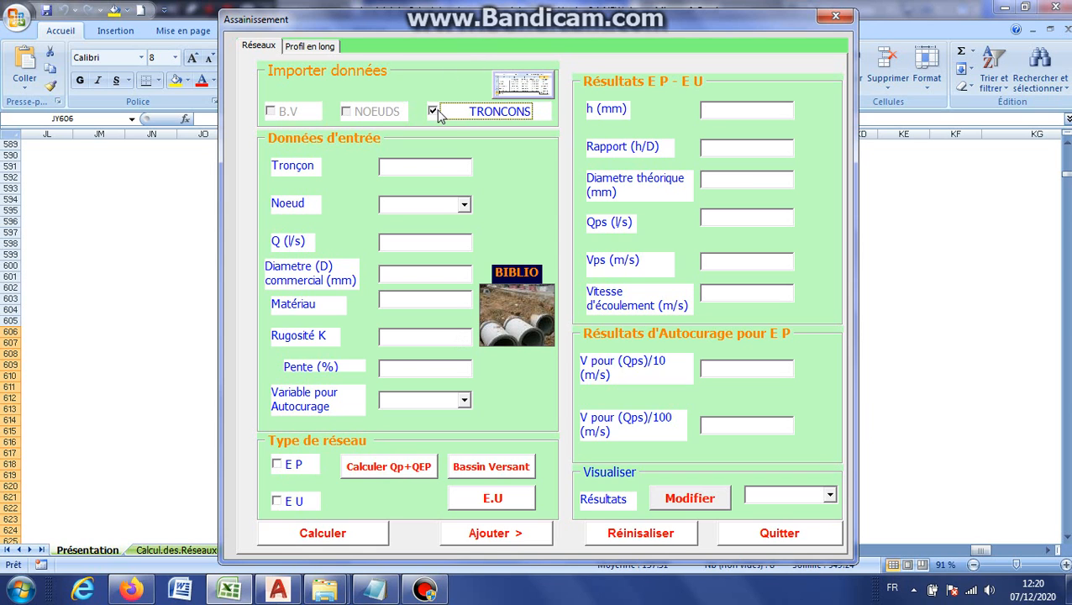
Step: Reset and quit the Assainissement form, and reopen it on the Profil en long page
click(664, 541)
click(769, 533)
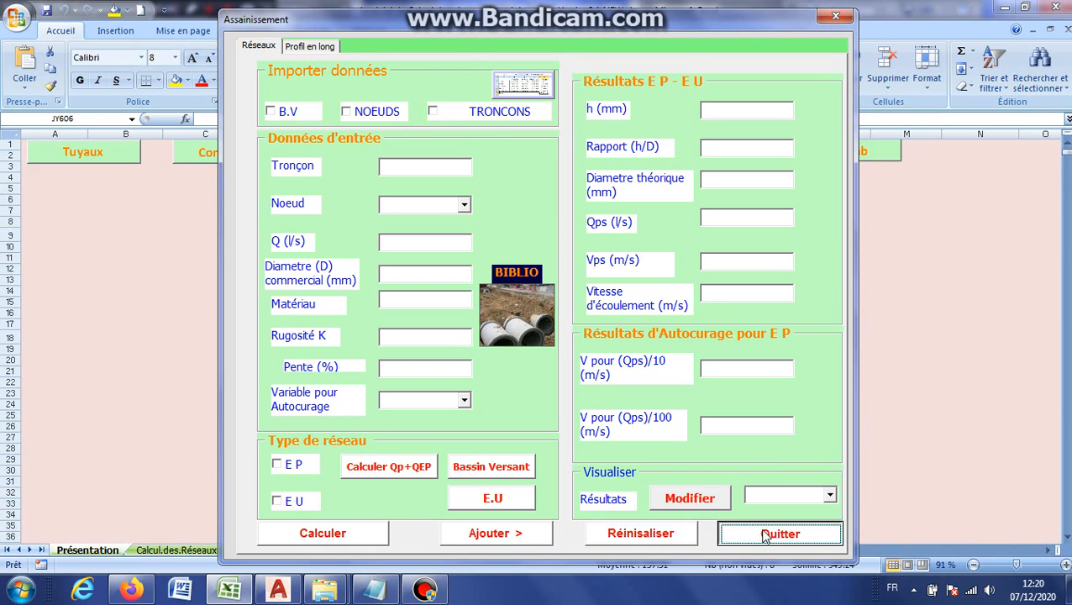
click(715, 160)
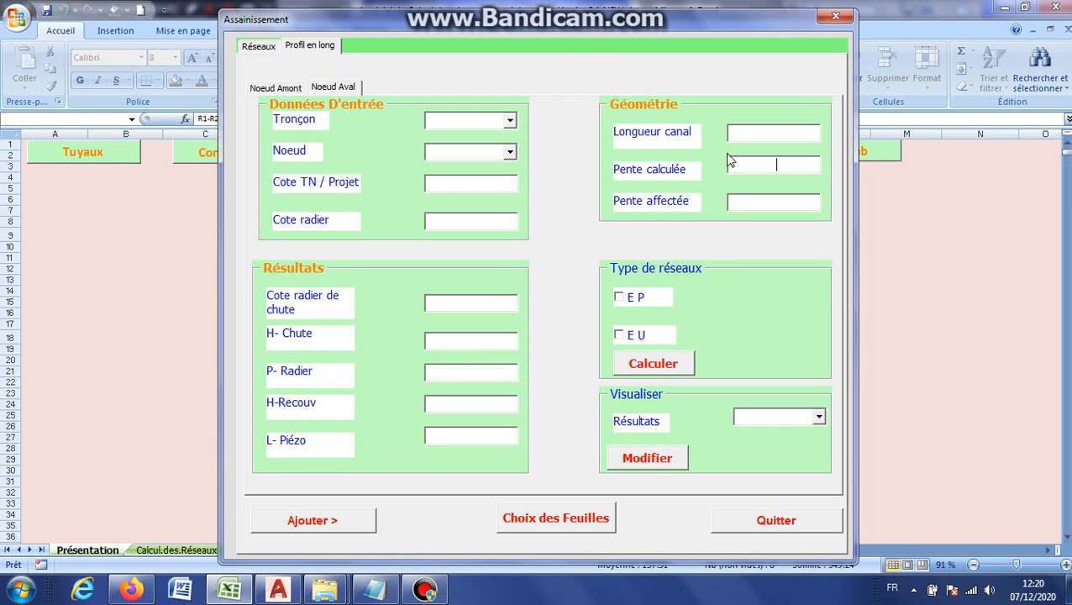
Step: Select pipe R3-REJET as the Tronçon for both the upstream and the downstream node of the longitudinal profile
click(274, 89)
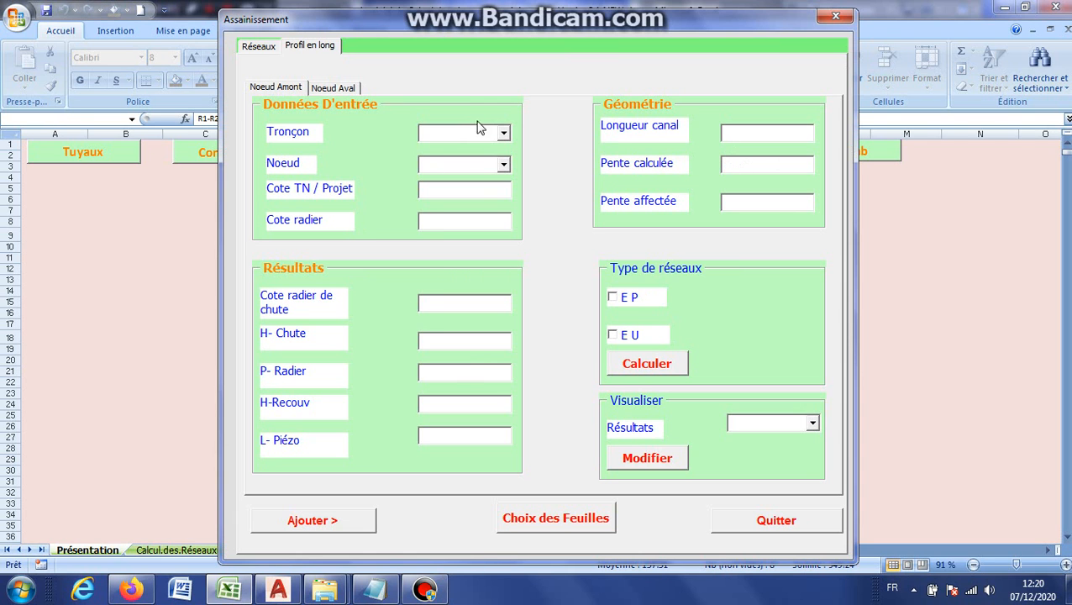
click(504, 133)
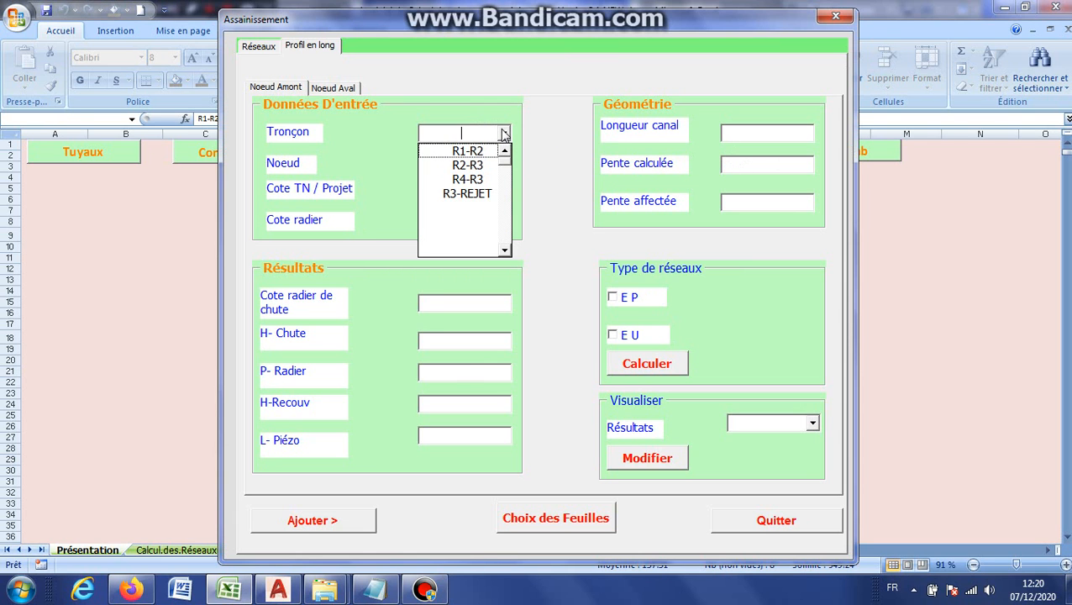
click(471, 194)
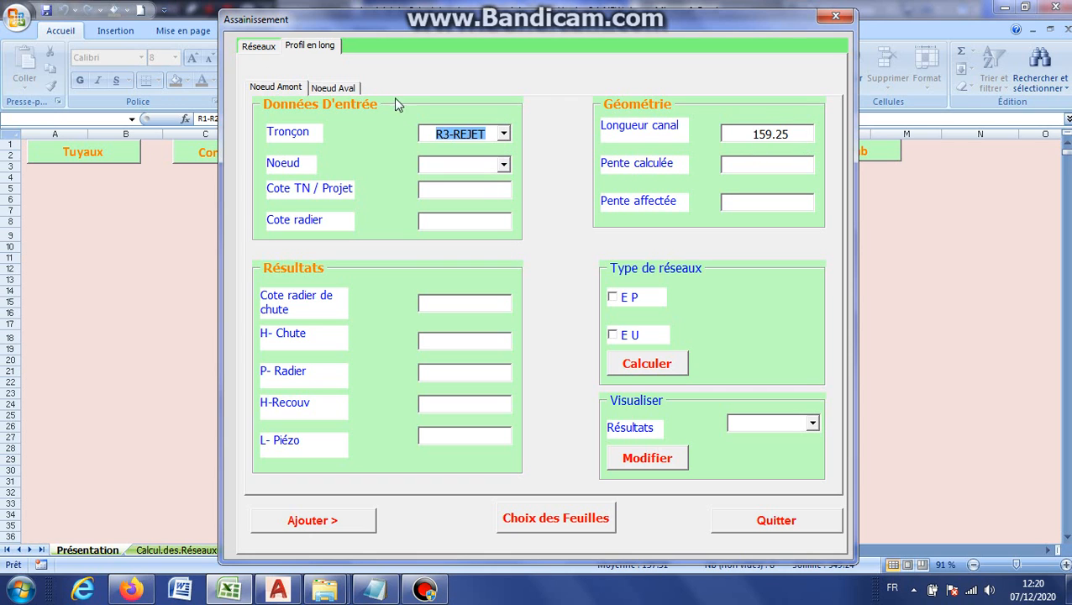
click(336, 88)
click(510, 121)
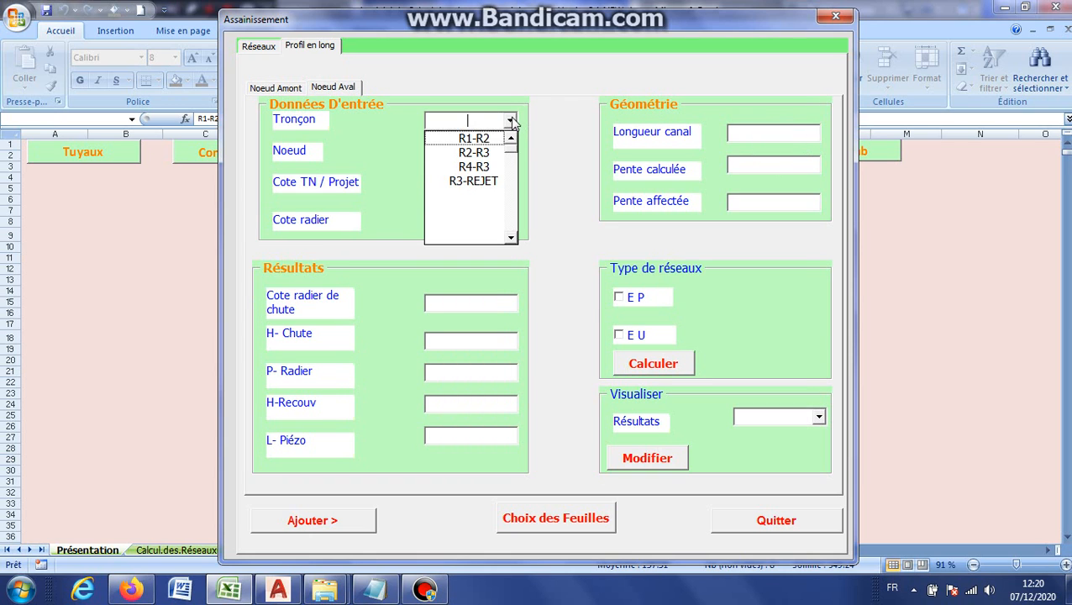
click(490, 175)
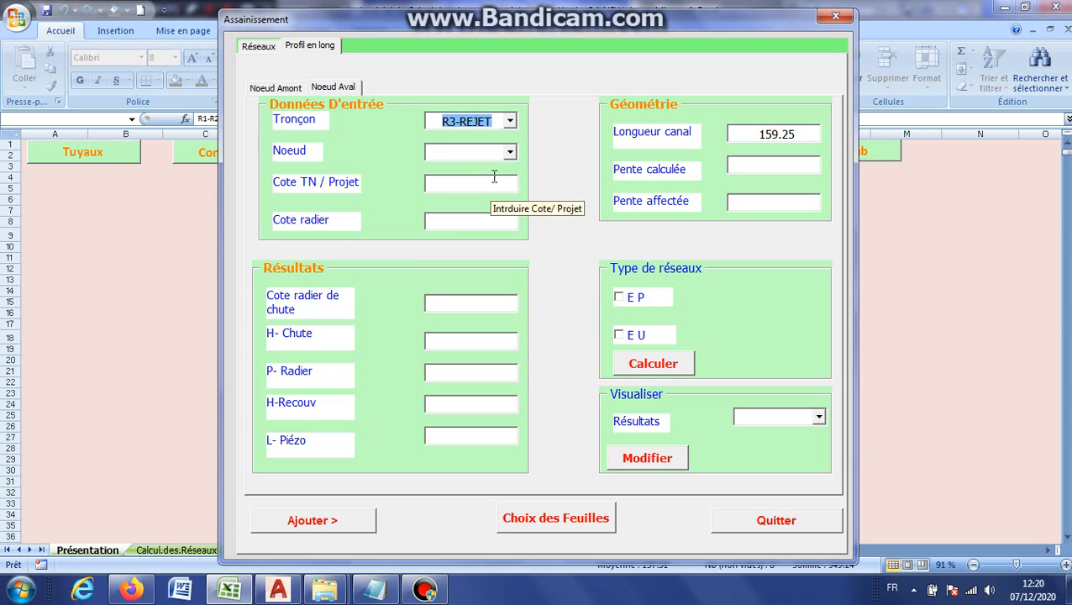
Step: Select REJET as the Noeud for both the upstream and the downstream node of the longitudinal profile
click(286, 89)
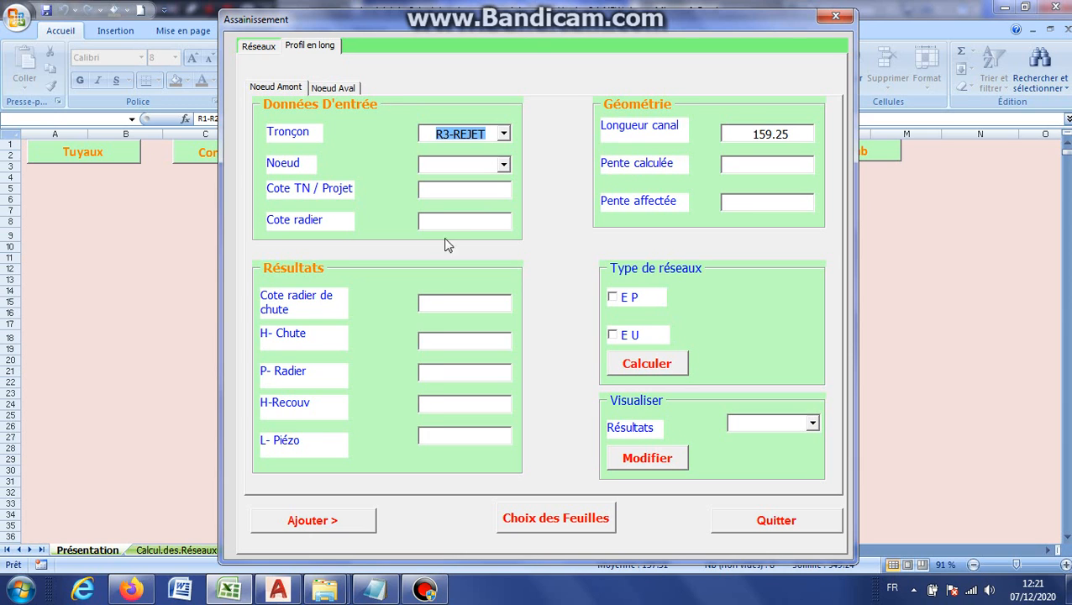
click(503, 166)
click(458, 182)
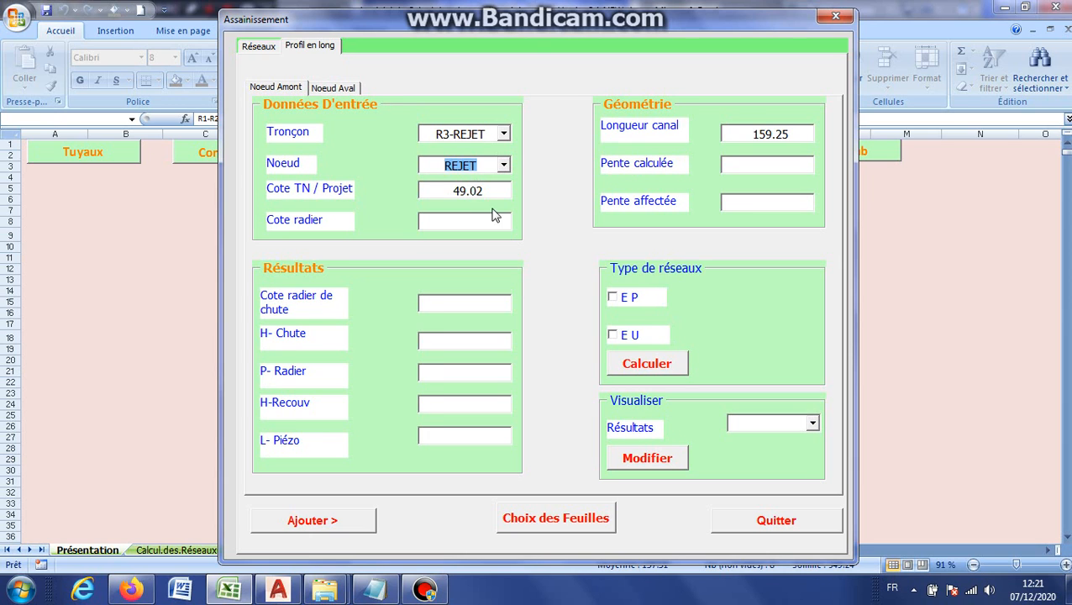
click(334, 88)
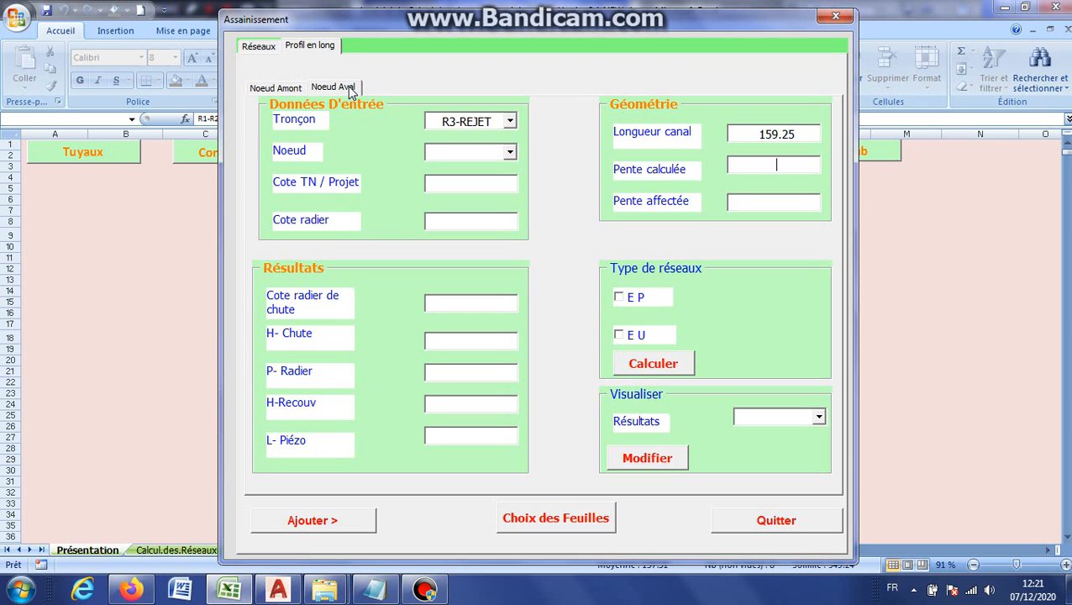
click(511, 153)
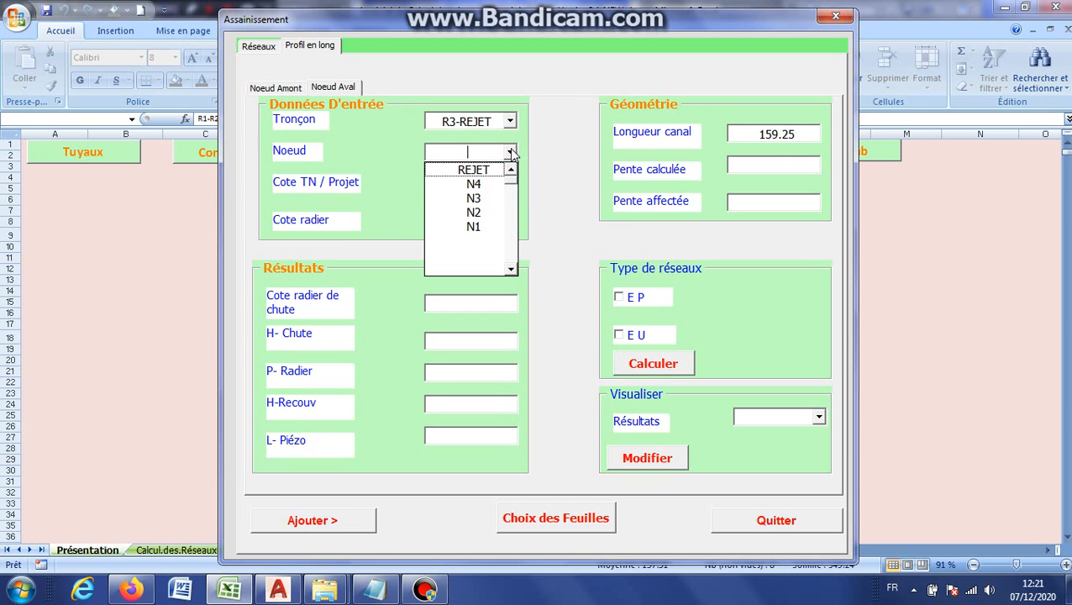
click(474, 171)
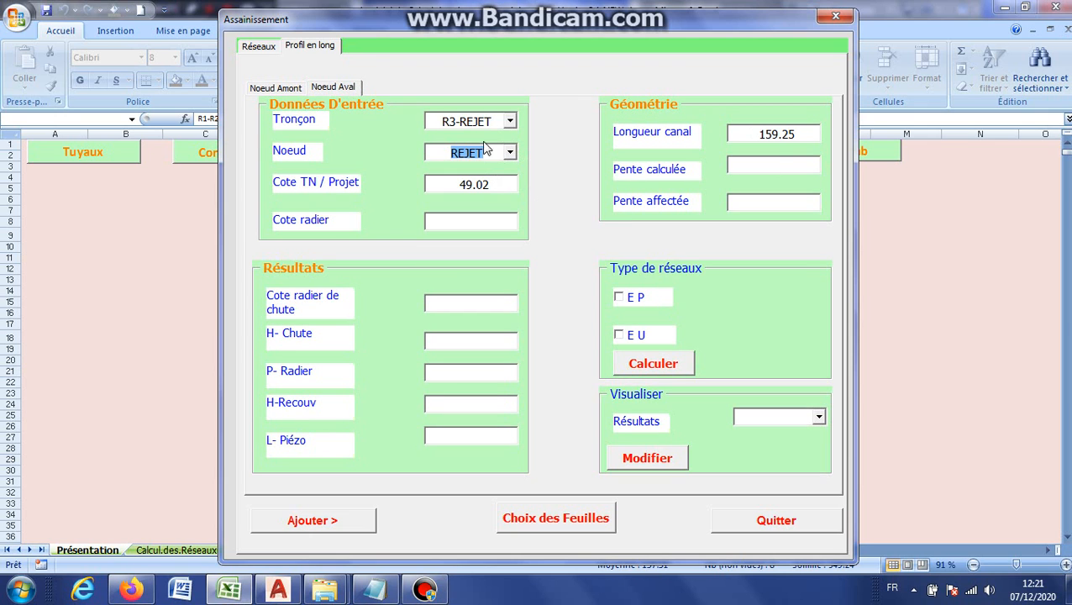
Step: Check the imported surface of basin BV01 in the Bassins Versants form, close it and return to the Profil en long page
click(260, 47)
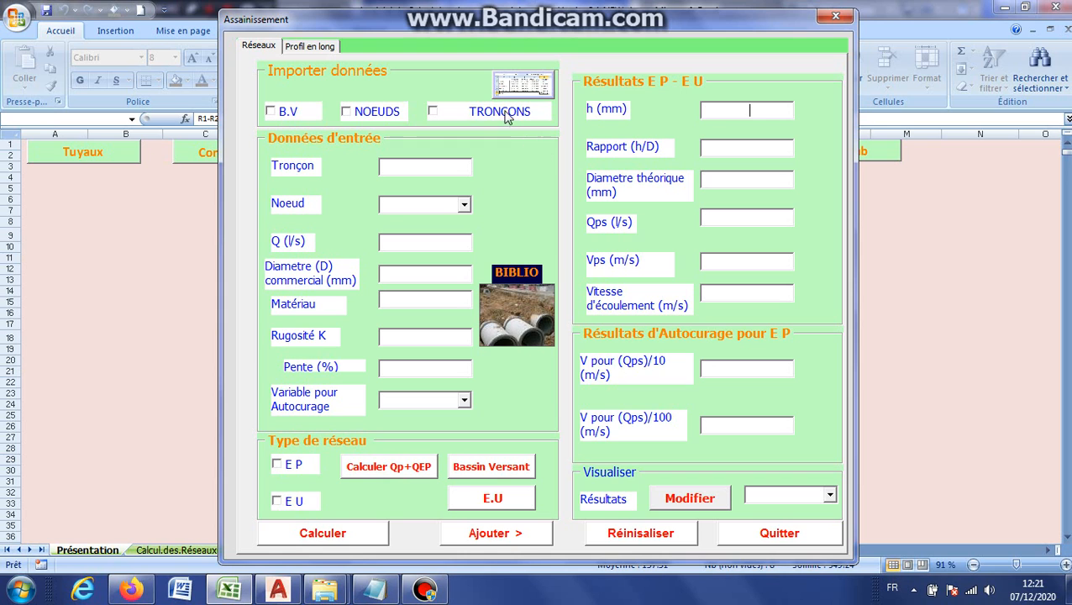
click(497, 472)
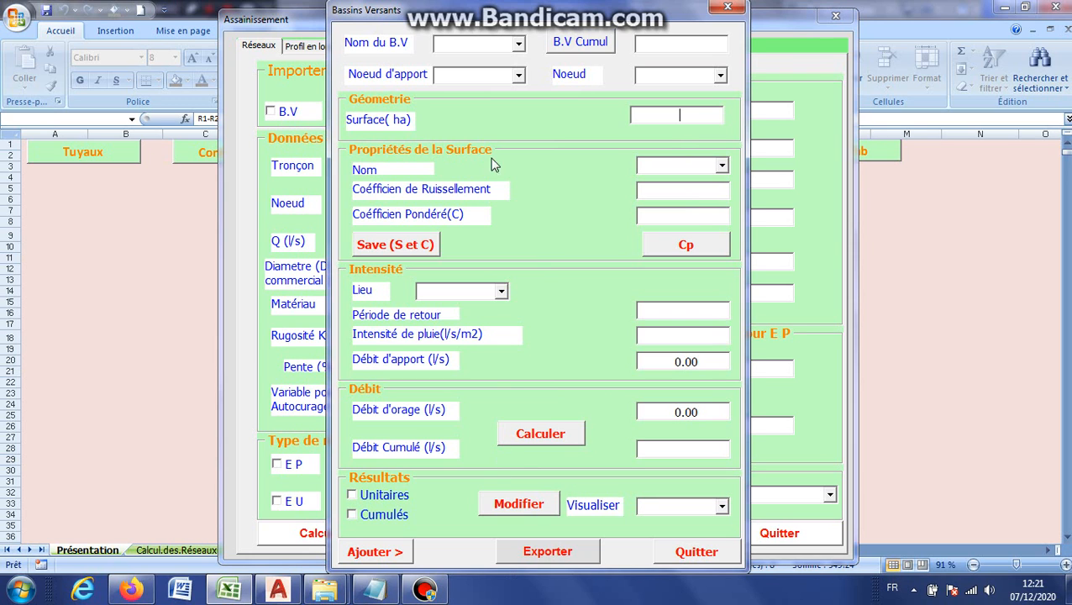
click(519, 48)
click(479, 62)
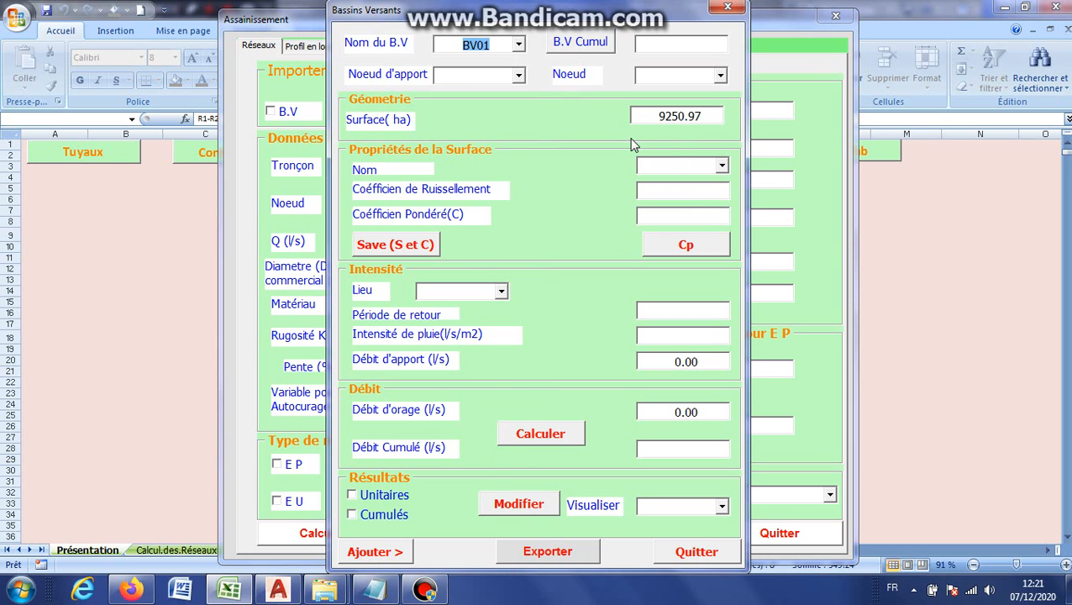
click(726, 9)
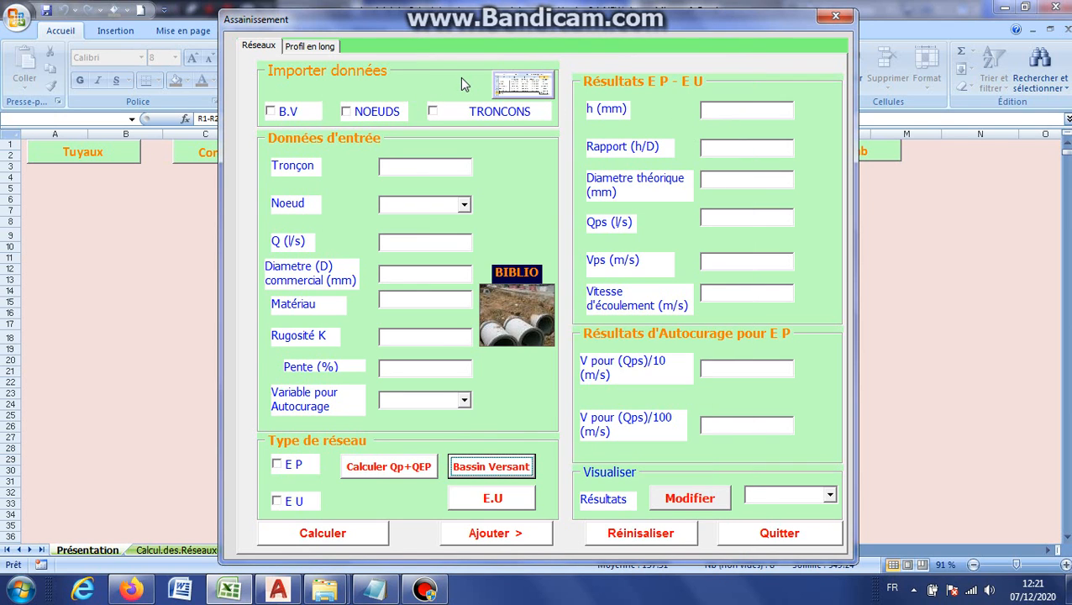
click(316, 47)
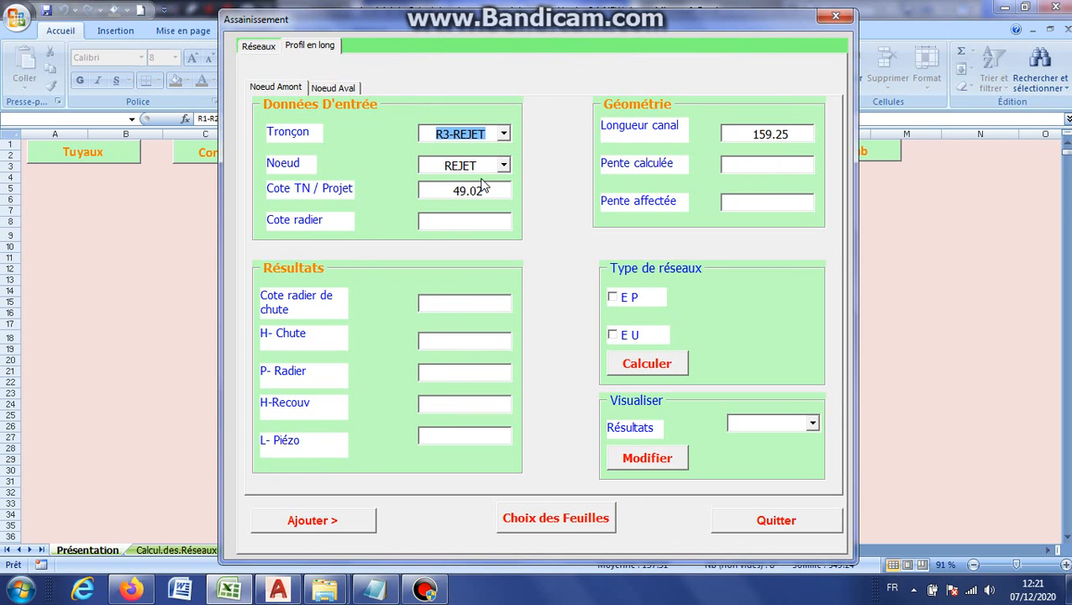
Step: Switch to AutoCAD and try to measure the distance between the end nodes N3 and REJET of pipe R3-REJET
click(278, 590)
click(952, 81)
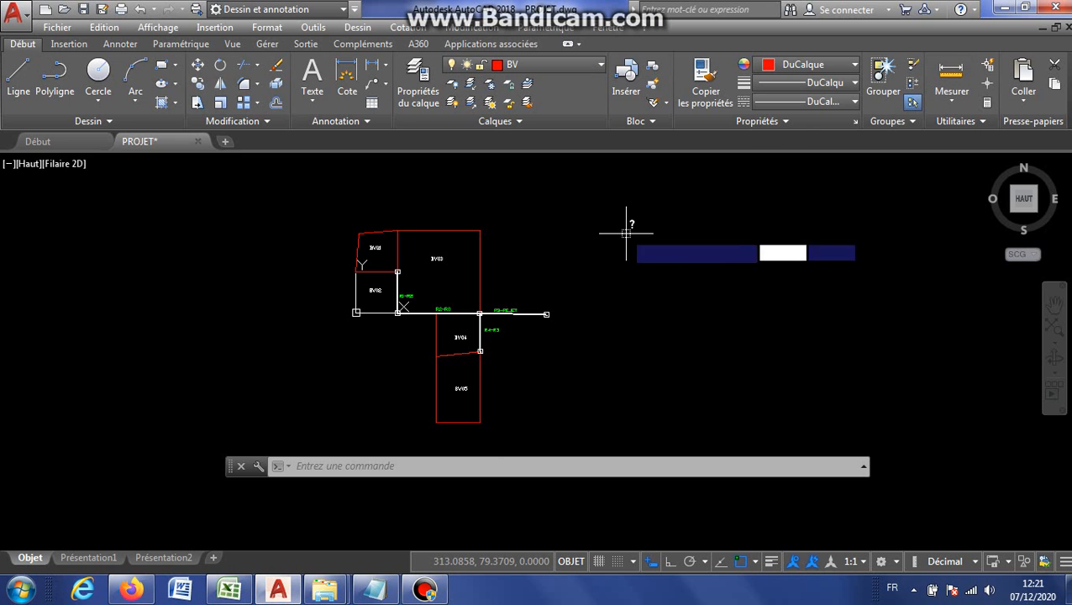
scroll(488, 307, up, 10)
click(366, 404)
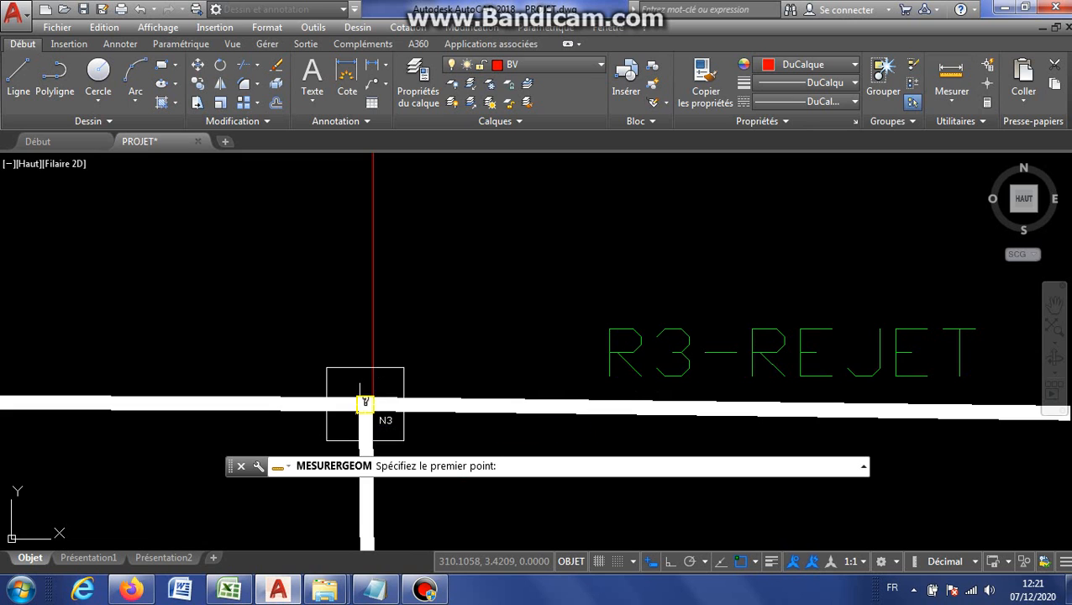
scroll(710, 337, down, 3)
scroll(828, 374, up, 4)
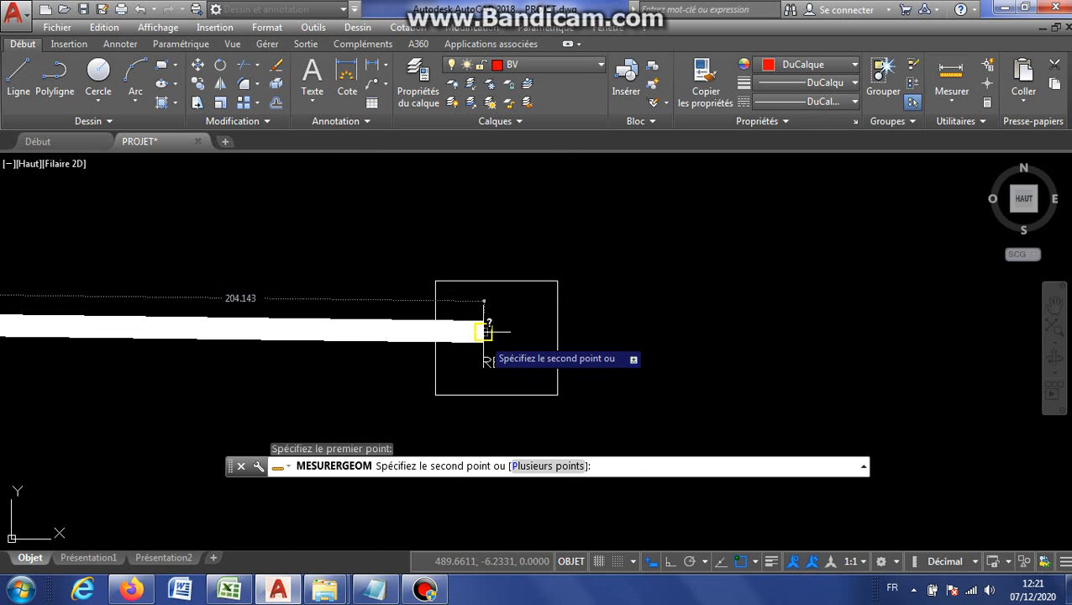
drag(488, 315, 637, 306)
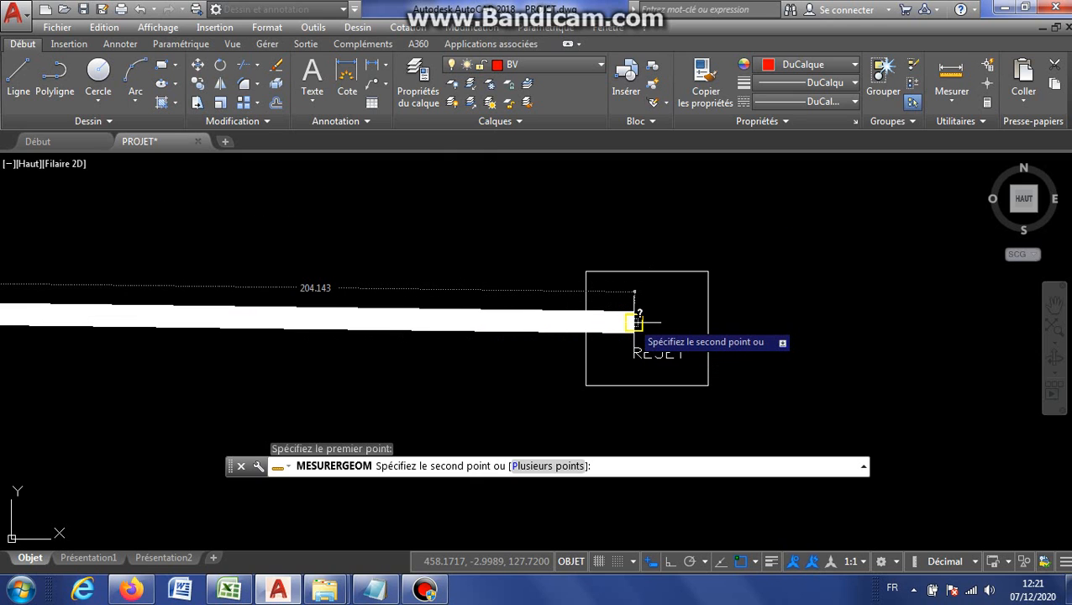
key(Escape)
scroll(527, 221, down, 5)
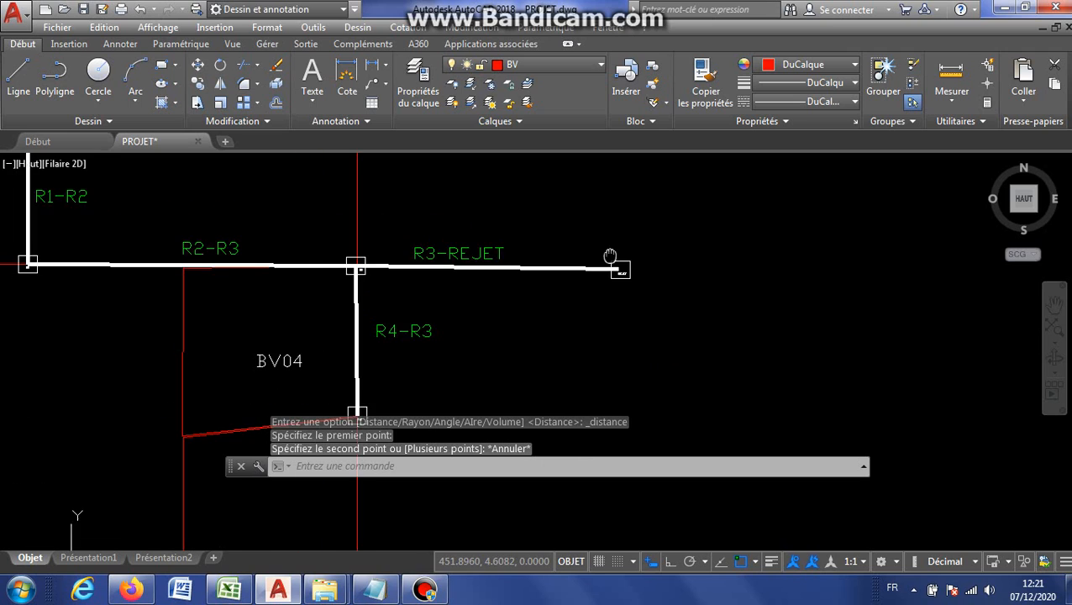
Step: Turn off the NOEUDS and BV layers, leaving only the pipes and their labels in the drawing
click(590, 65)
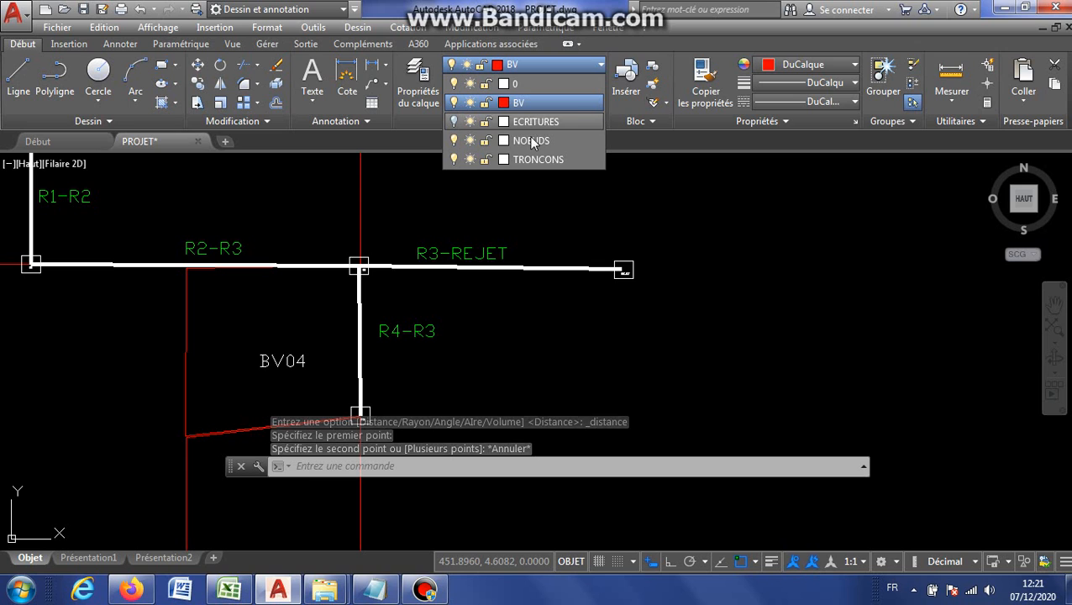
click(454, 141)
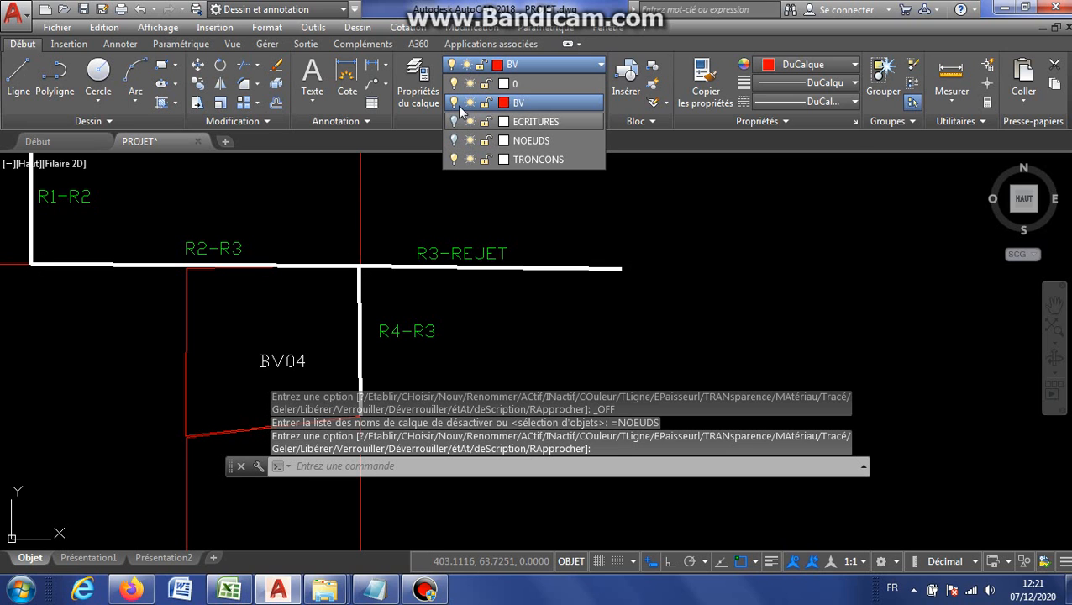
click(455, 103)
click(457, 291)
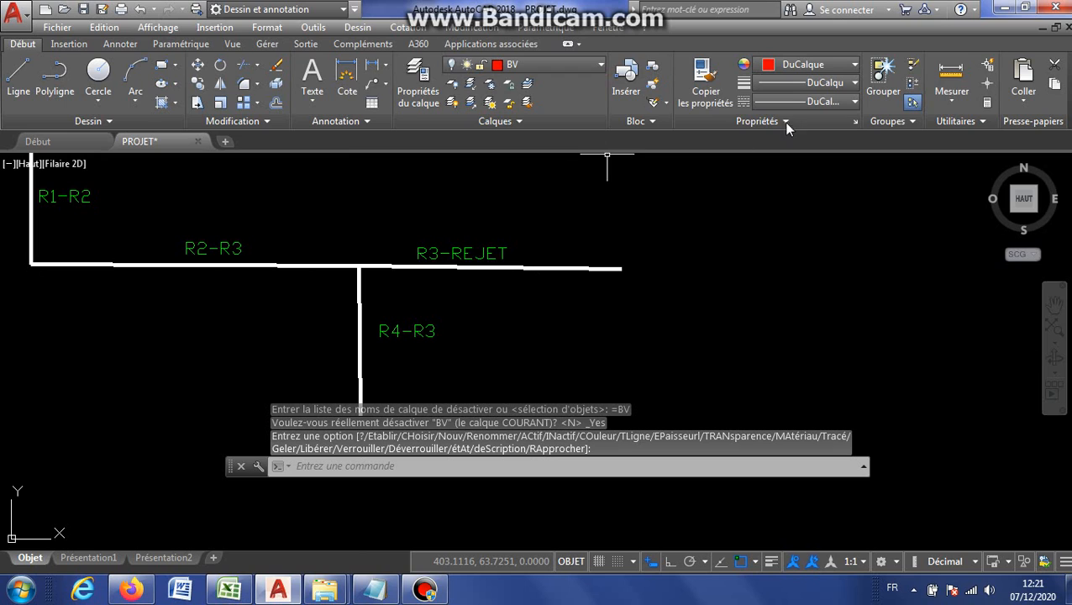
Step: Measure the distance between the two ends of pipe R3-REJET
click(950, 80)
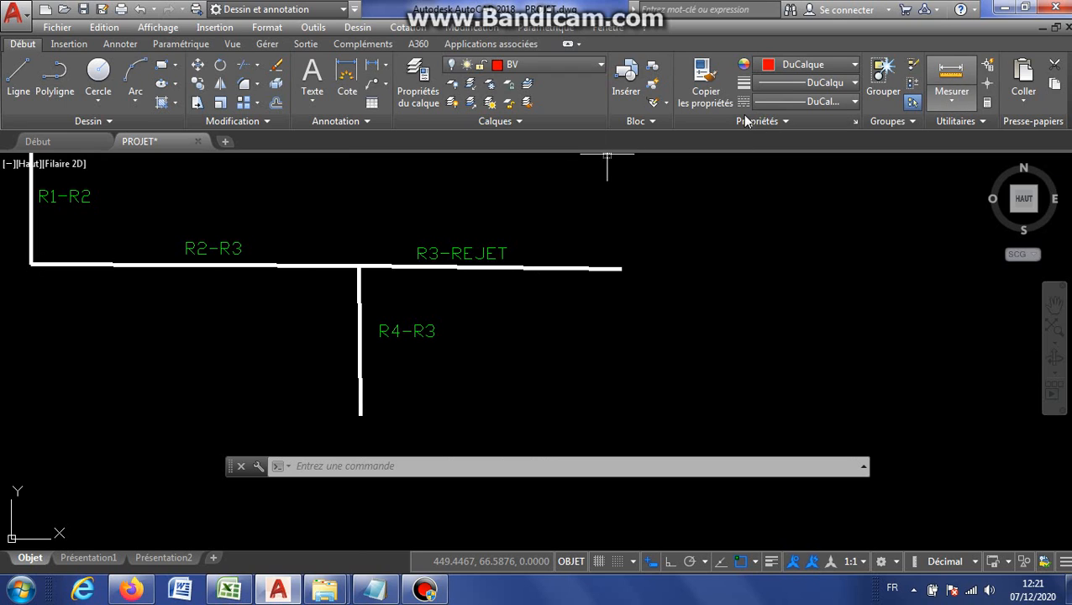
click(359, 265)
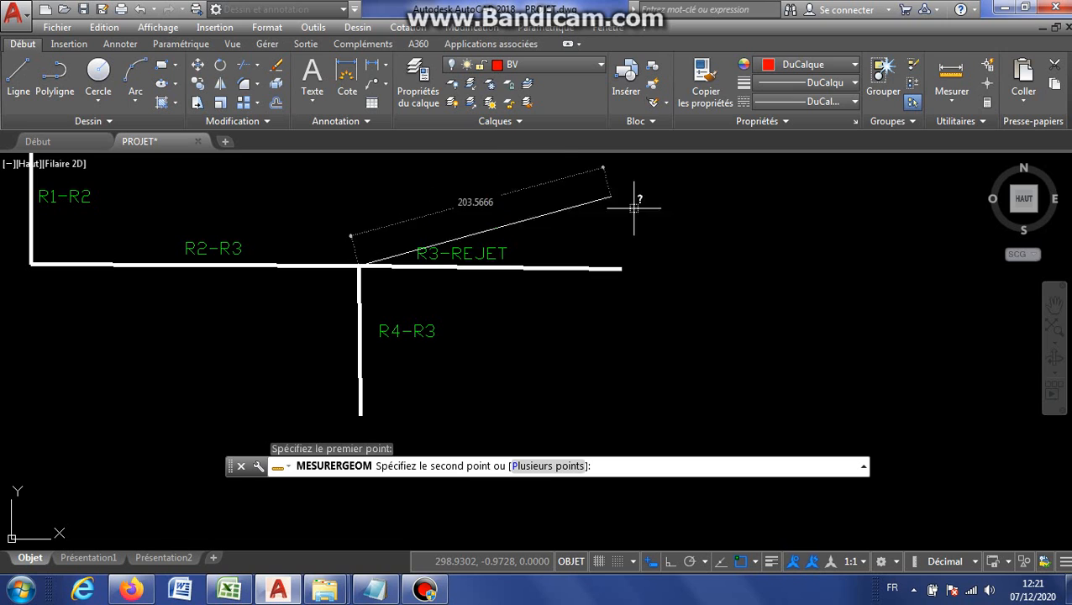
click(621, 268)
key(Escape)
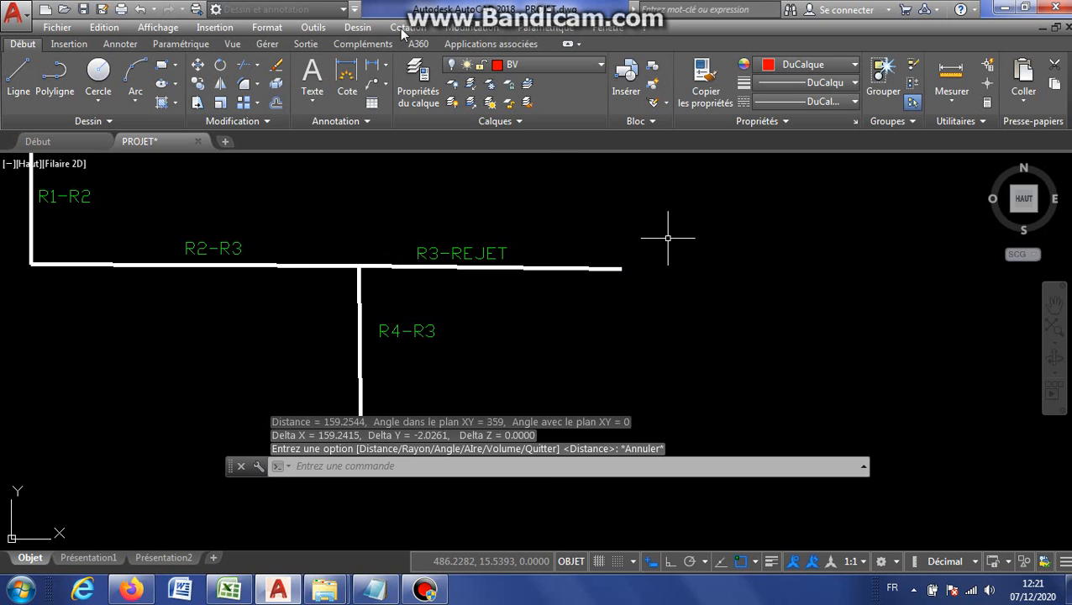
Step: Add an aligned dimension between the two ends of pipe R3-REJET, with its dimension line above the pipe
click(407, 27)
click(437, 87)
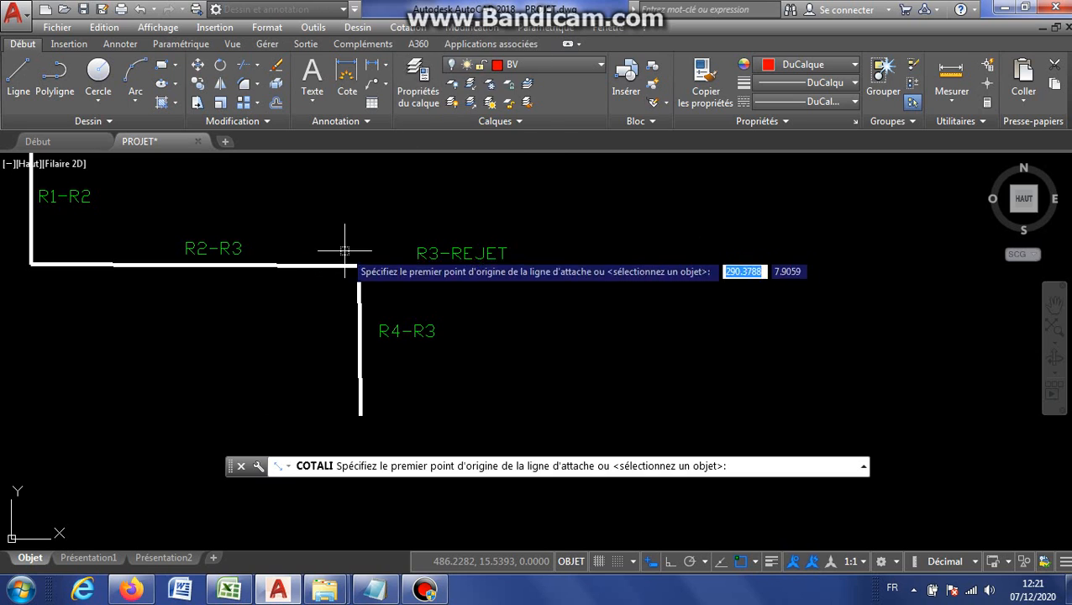
click(358, 265)
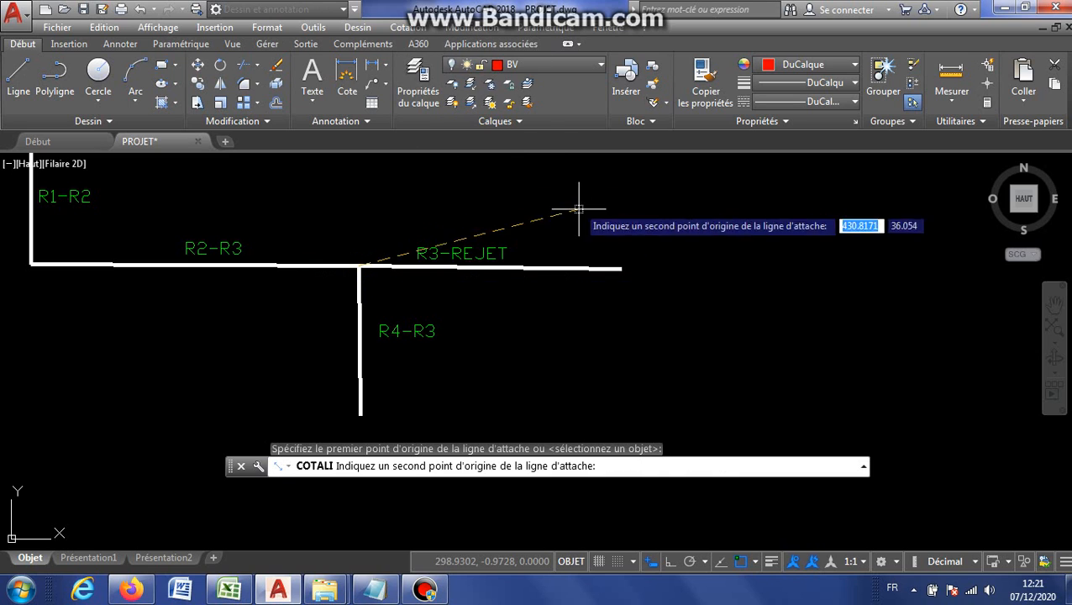
click(620, 267)
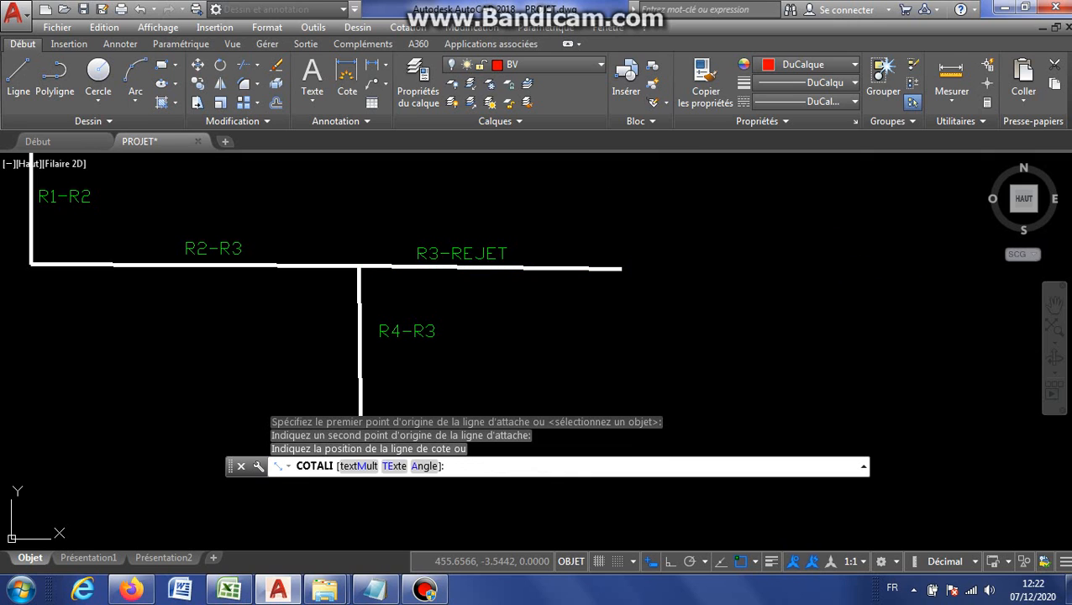
click(601, 223)
scroll(469, 272, up, 2)
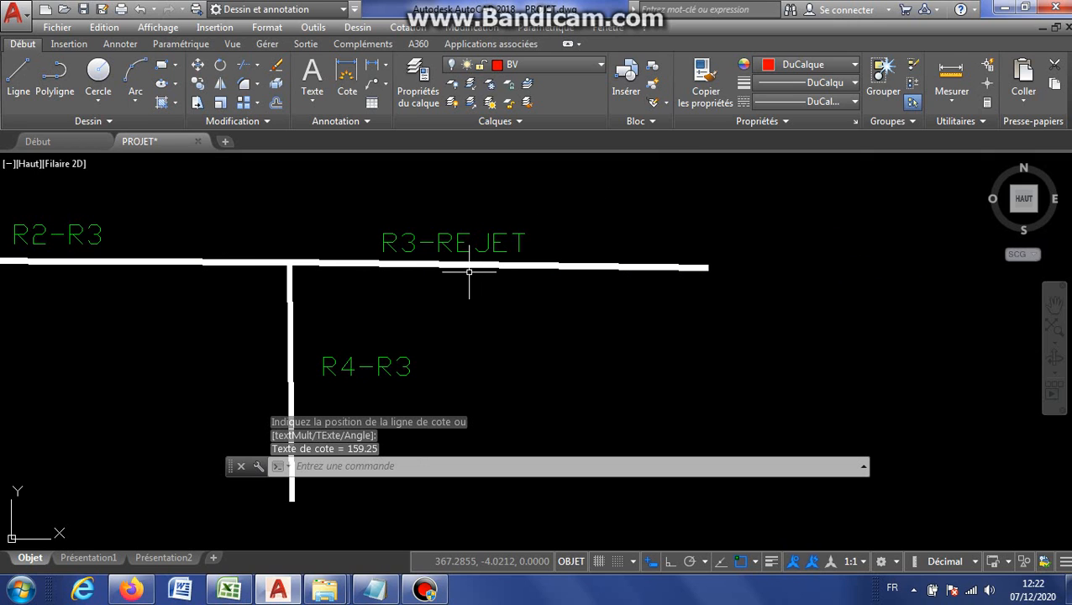
Step: Turn the BV layer back on and examine the aligned dimension above pipe R3-REJET
click(554, 63)
click(455, 101)
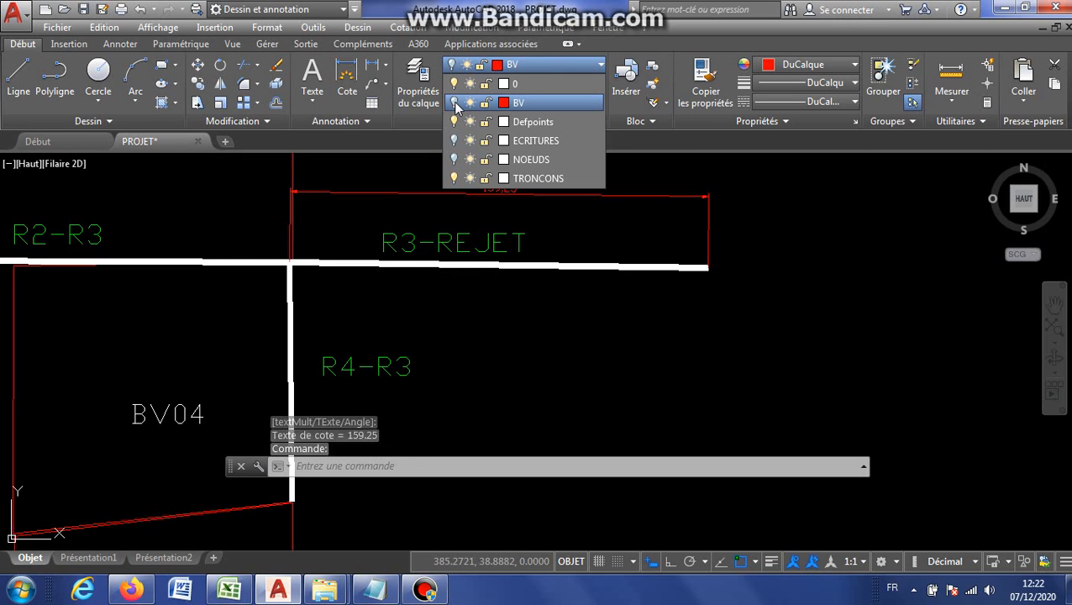
click(511, 211)
key(Escape)
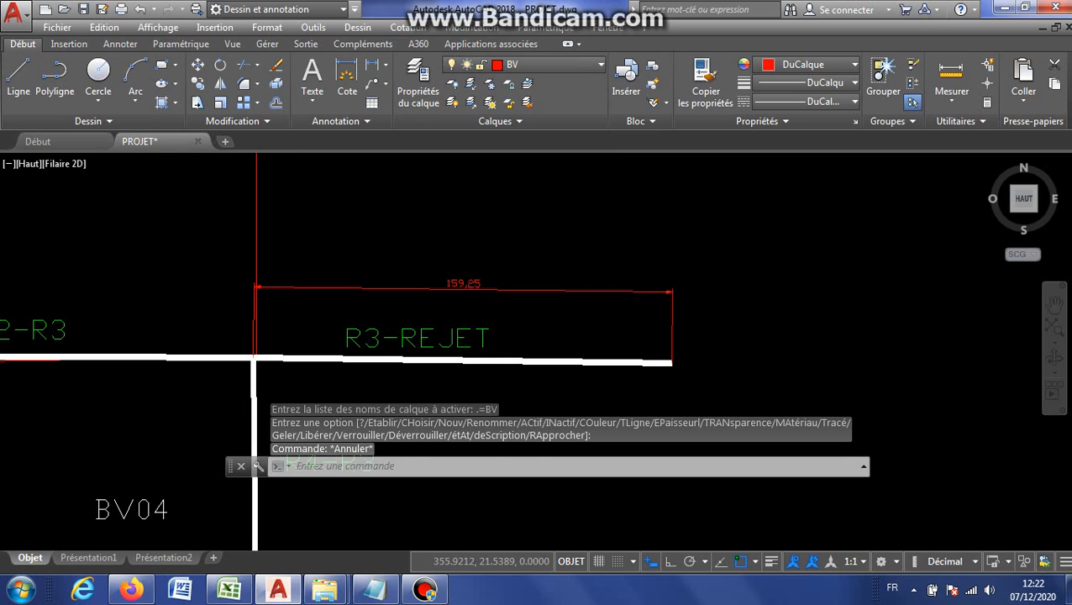
scroll(367, 270, down, 5)
scroll(361, 278, up, 5)
scroll(362, 301, up, 3)
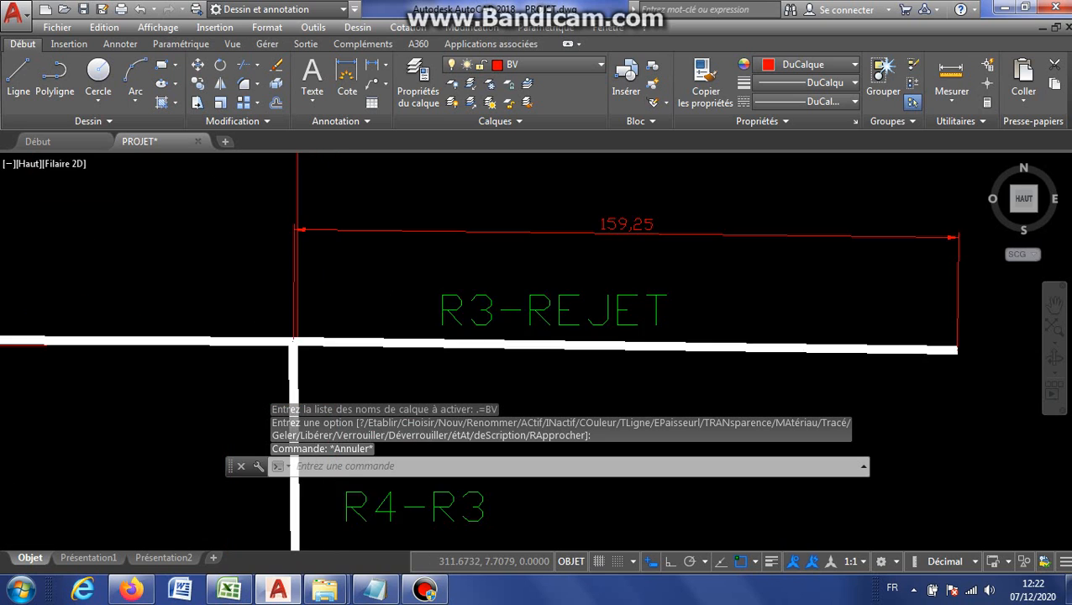
scroll(618, 290, down, 3)
scroll(527, 270, up, 2)
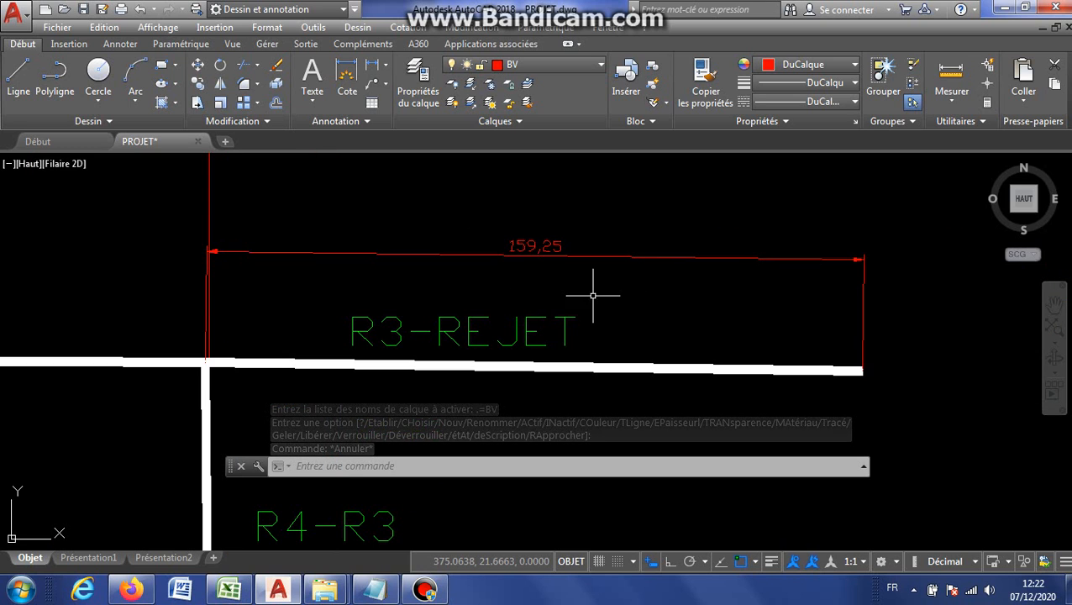
Step: Erase the aligned dimension above pipe R3-REJET and turn the BV layer off again
click(608, 252)
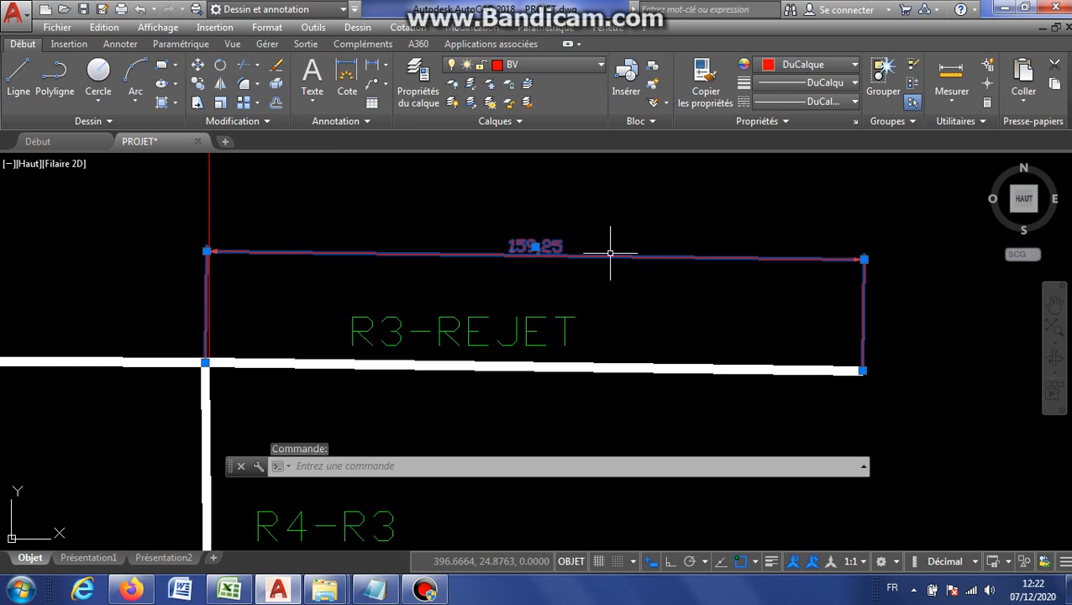
key(Delete)
scroll(483, 235, down, 3)
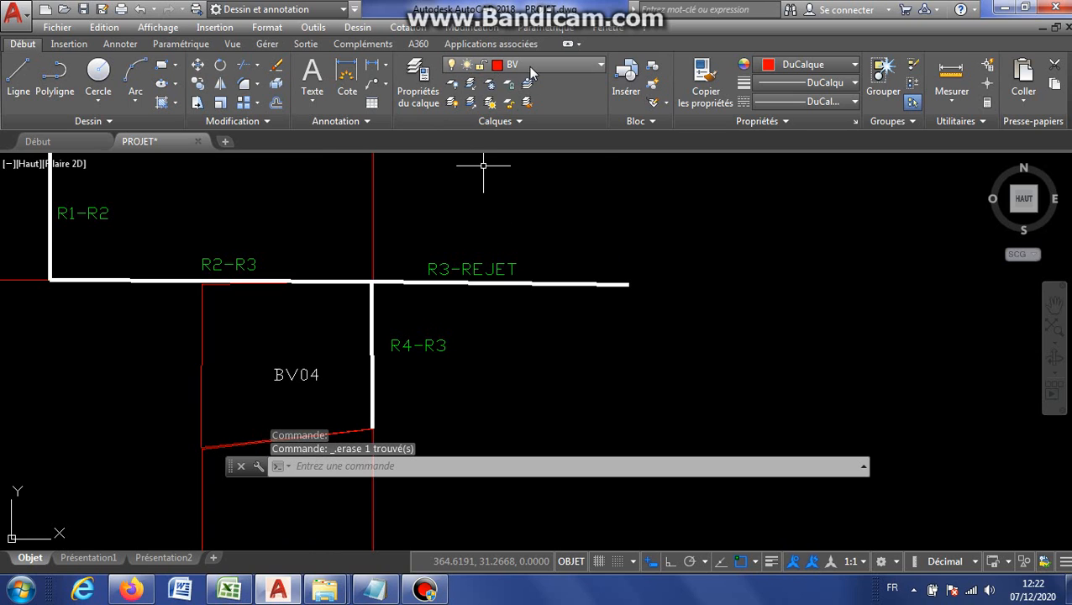
click(530, 65)
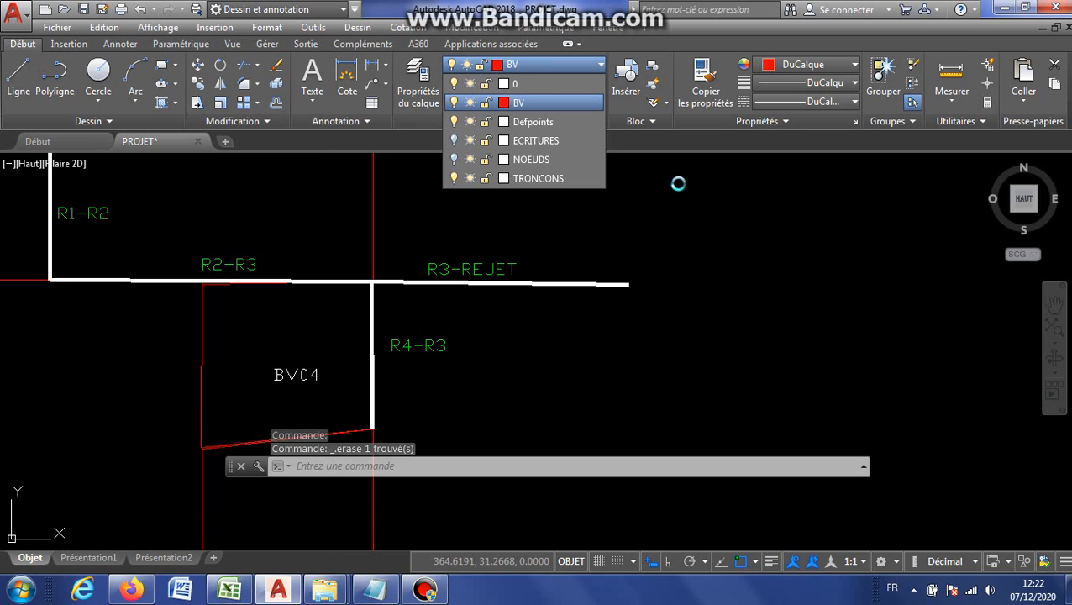
click(379, 273)
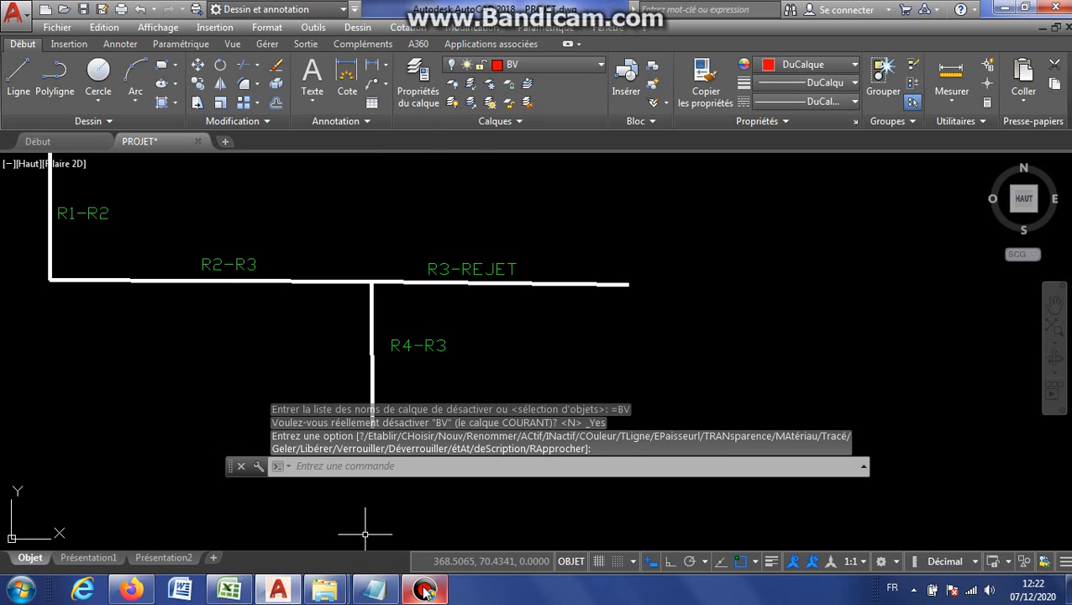
click(426, 593)
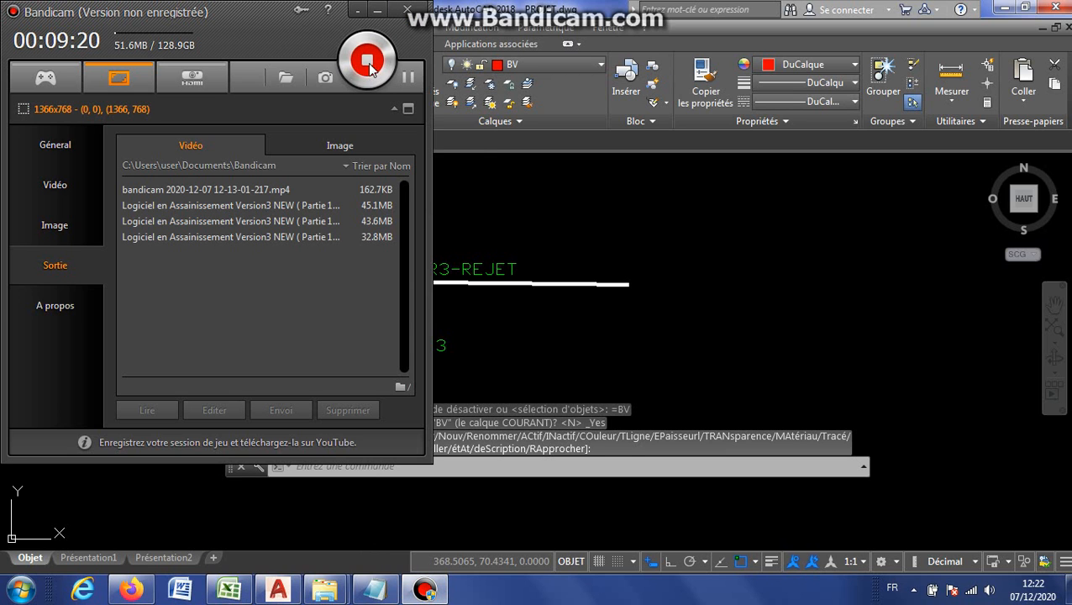
click(378, 11)
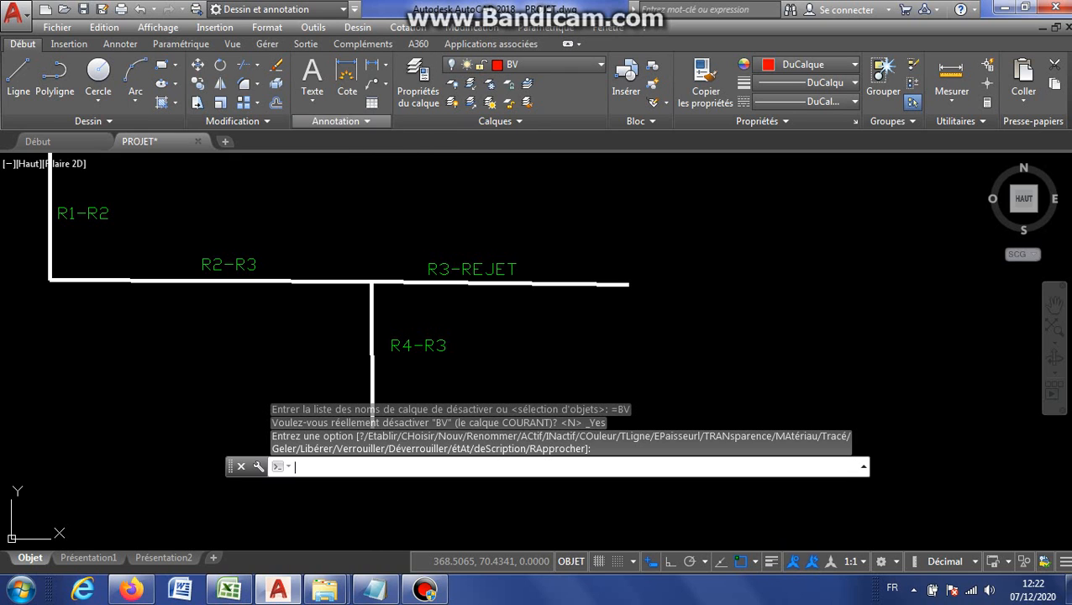